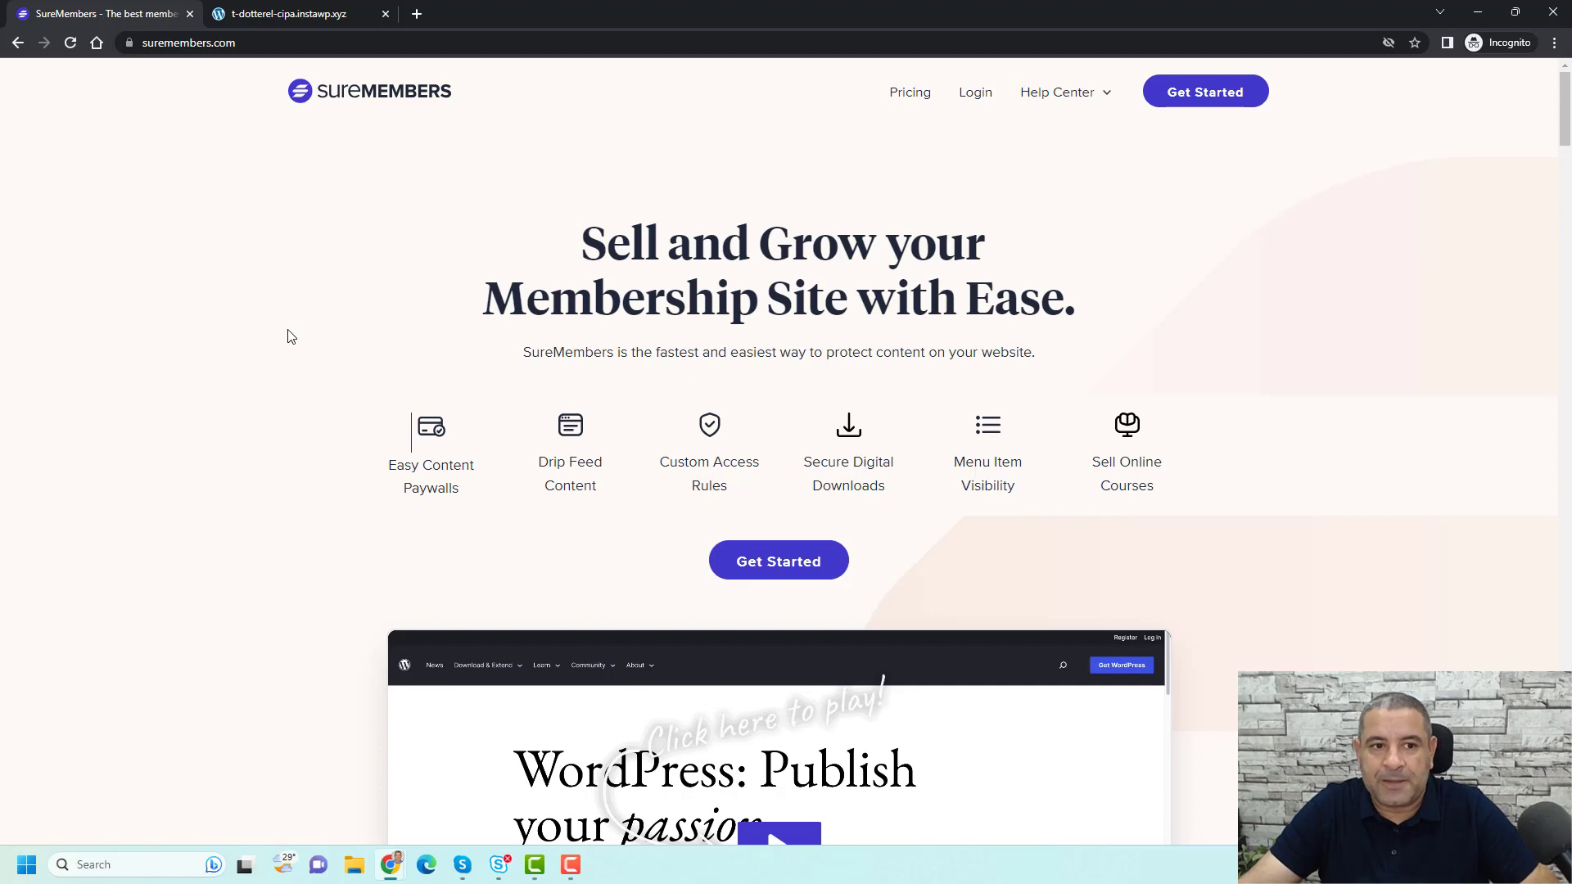
# Switch to the t-dotterel-cipa.instawp.xyz demo site tab showing the Professional Family Portraits home page.
pyautogui.click(290, 22)
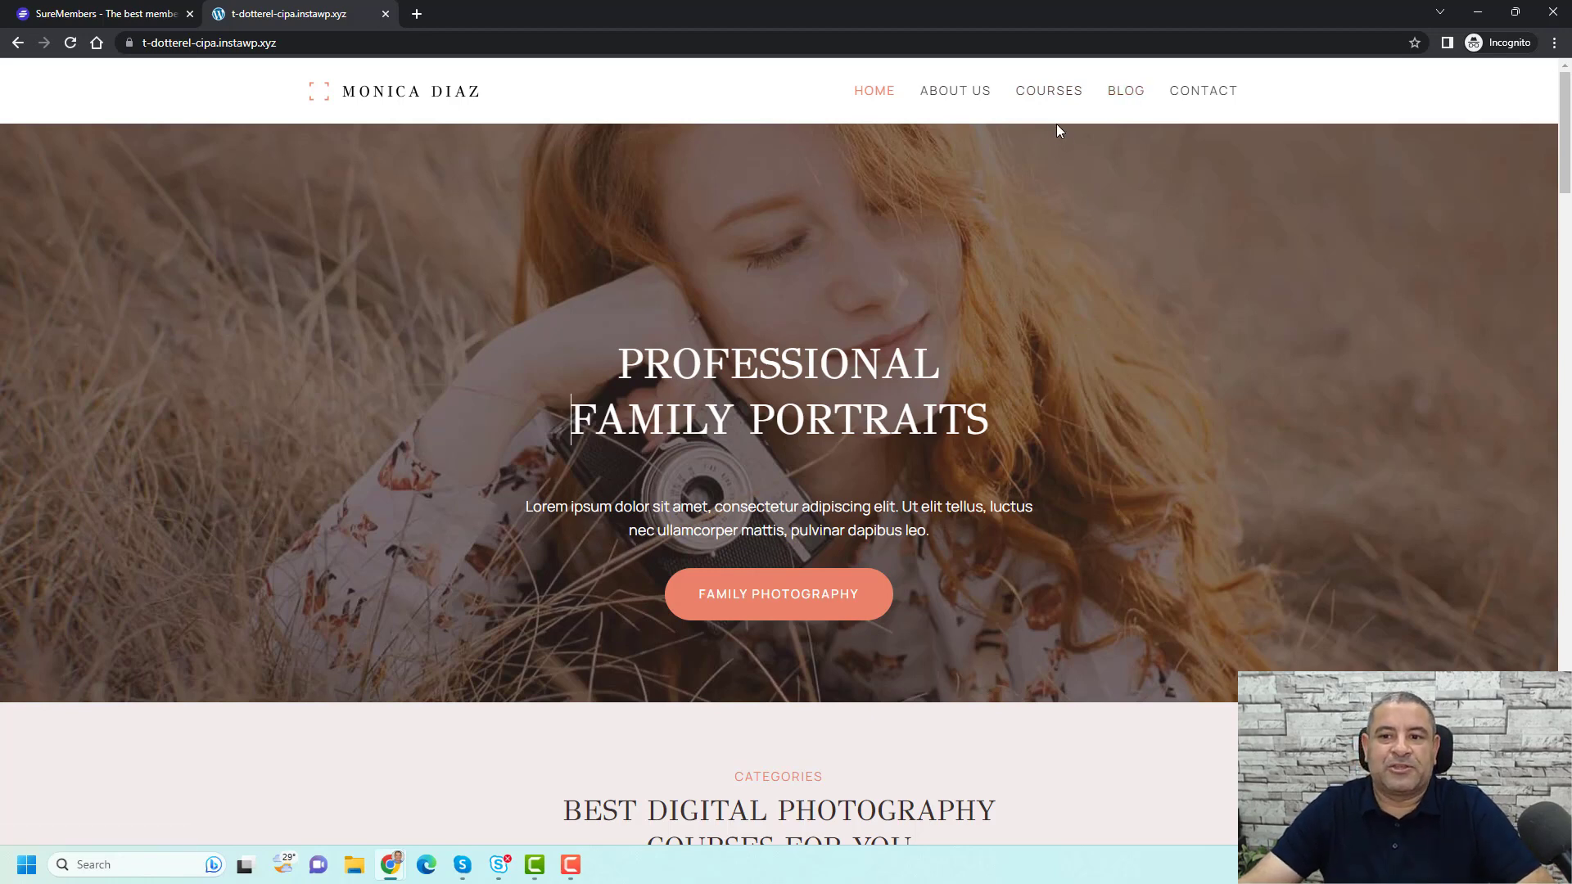
# Go to COURSES and open the Photography Basics for Bloggers course's members-only page.
pyautogui.click(1049, 90)
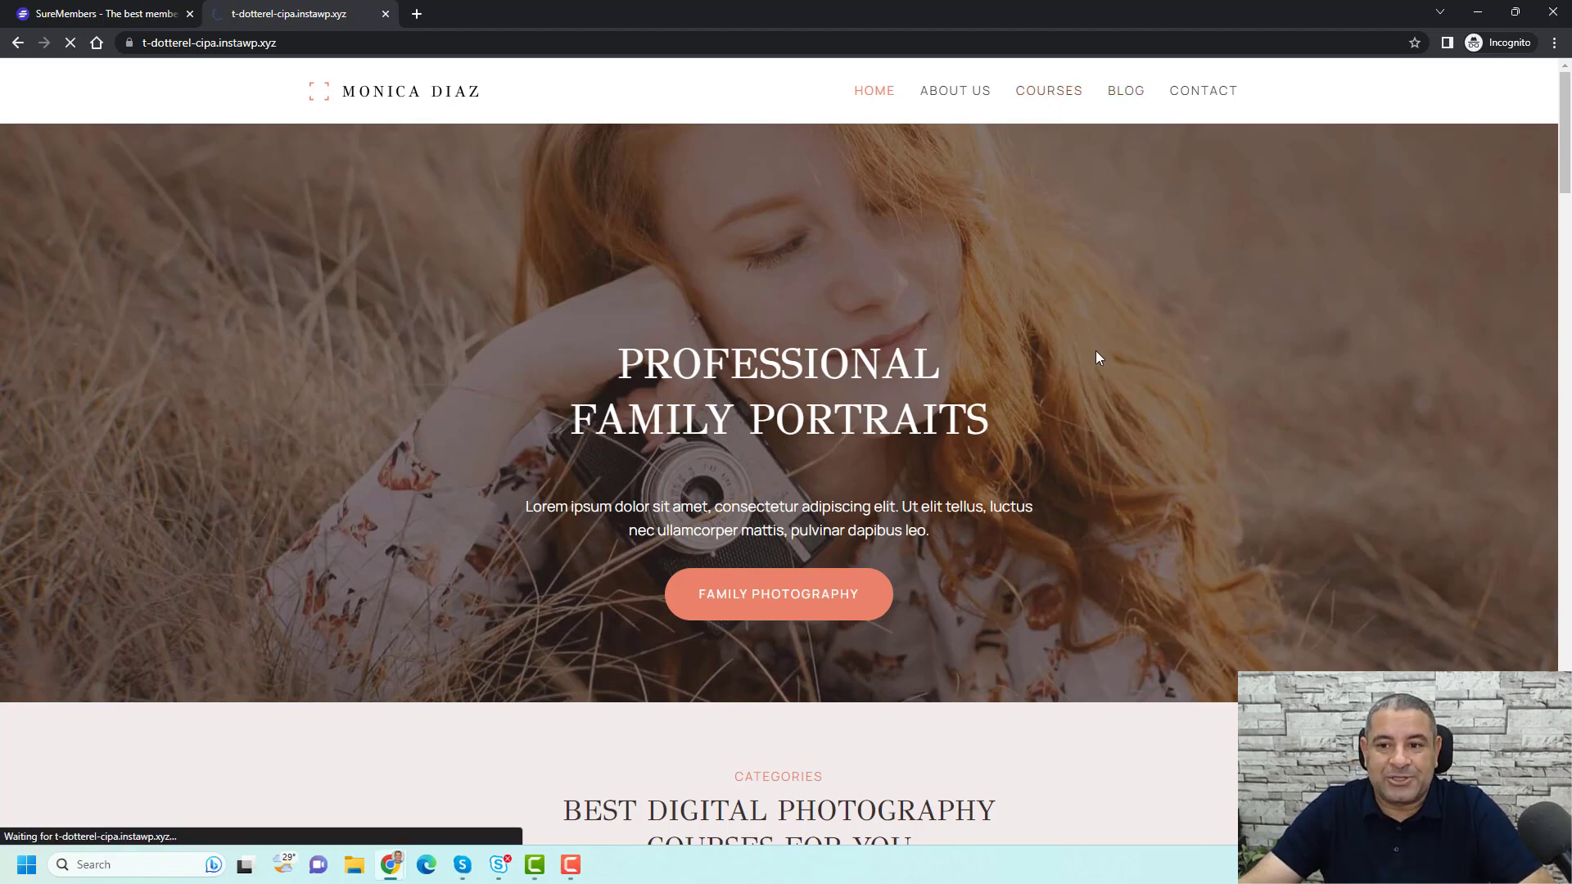
pyautogui.scroll(-3, 1095, 351)
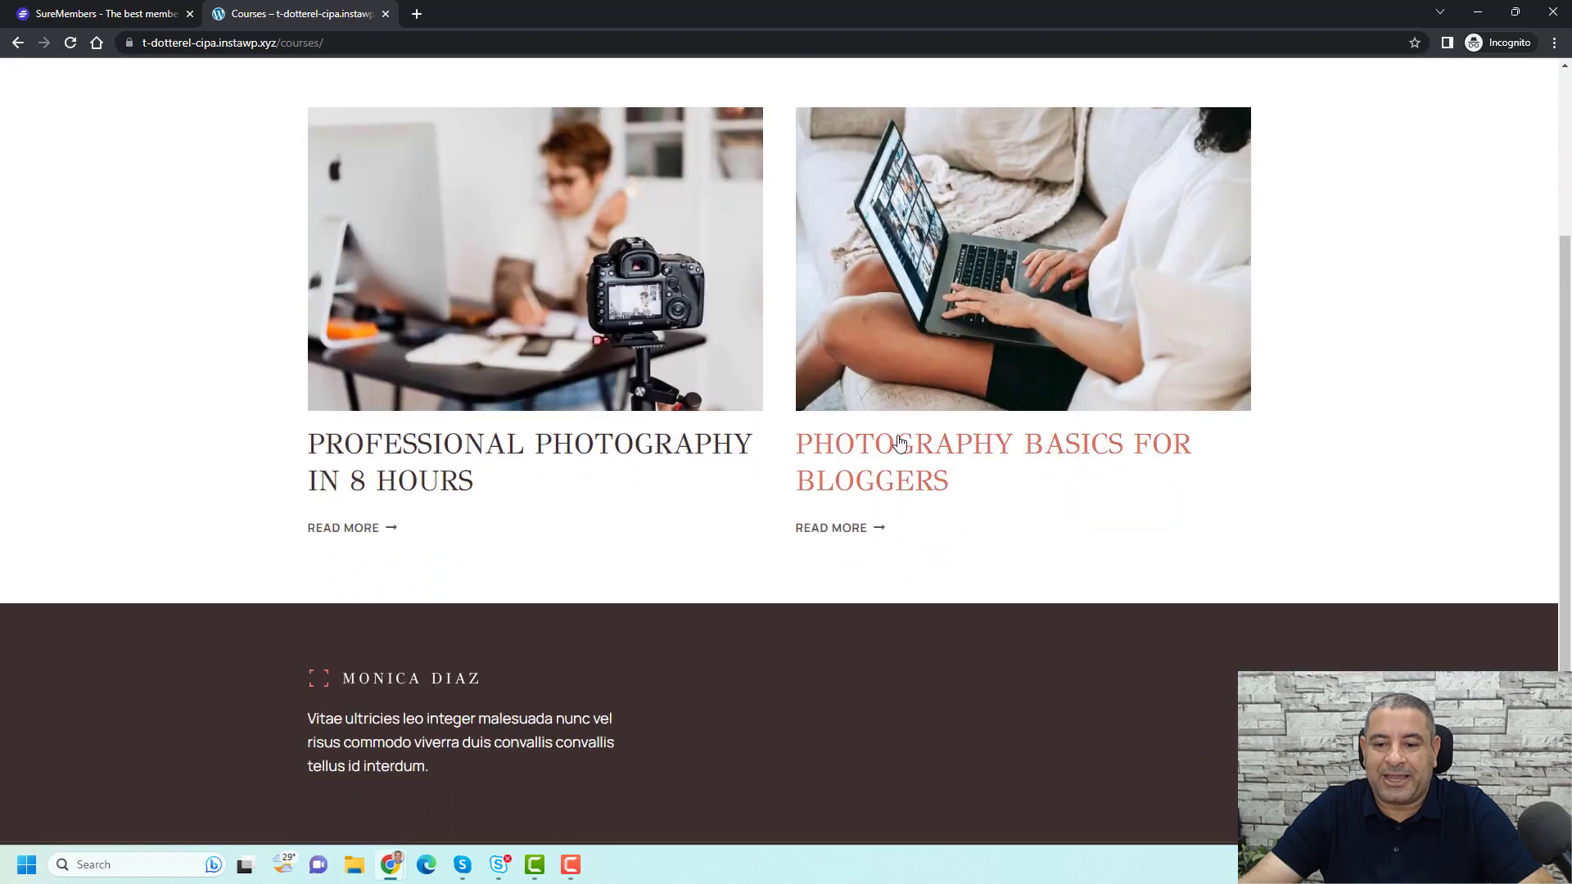
pyautogui.click(912, 446)
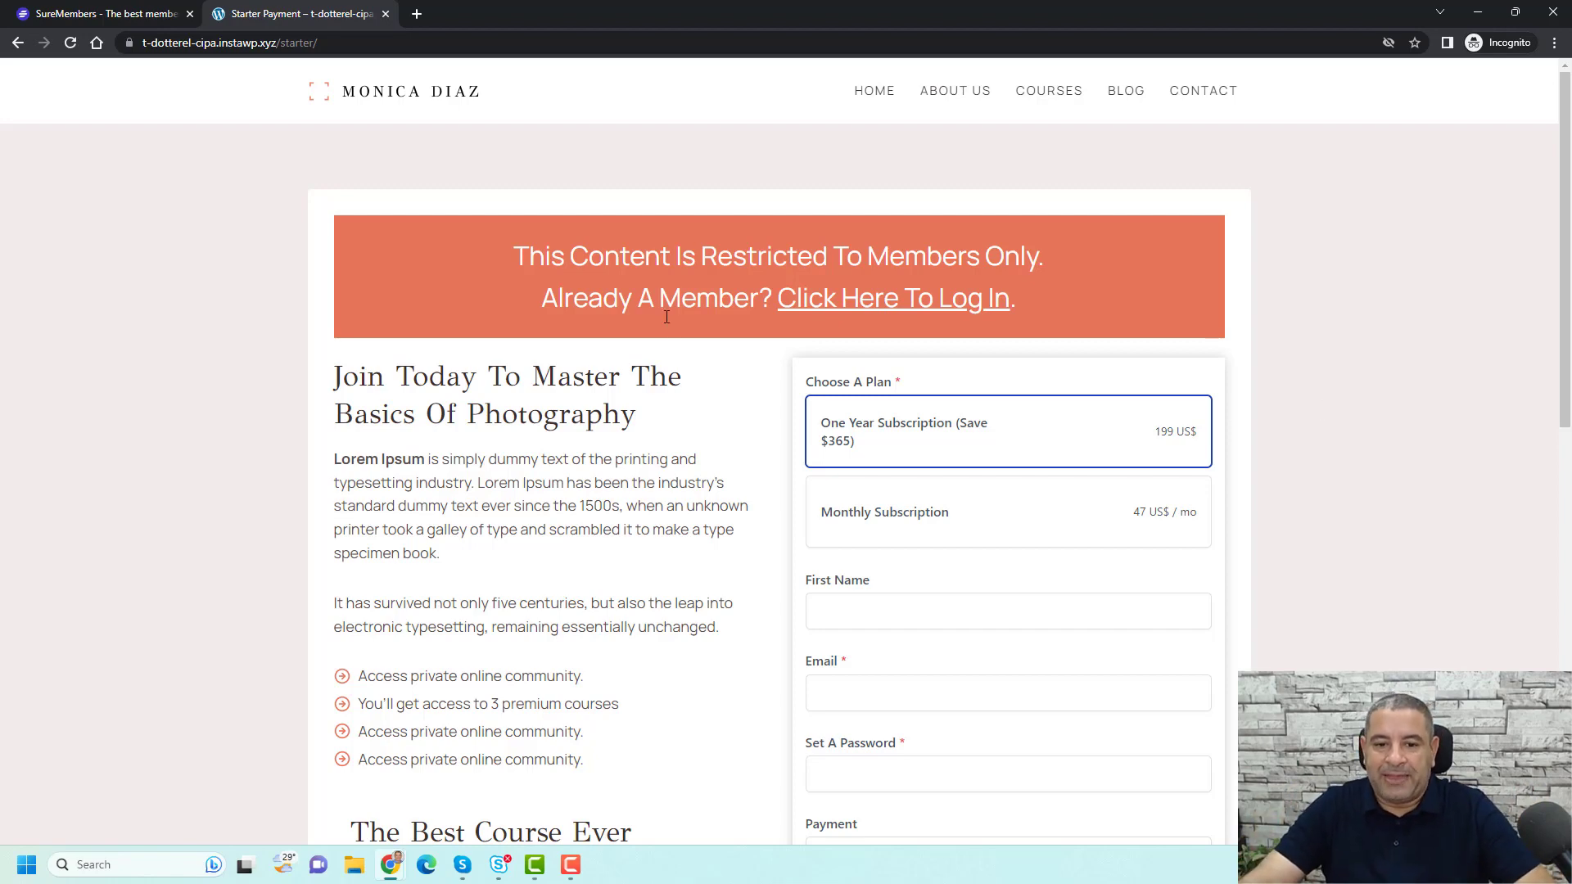
pyautogui.scroll(-2, 676, 365)
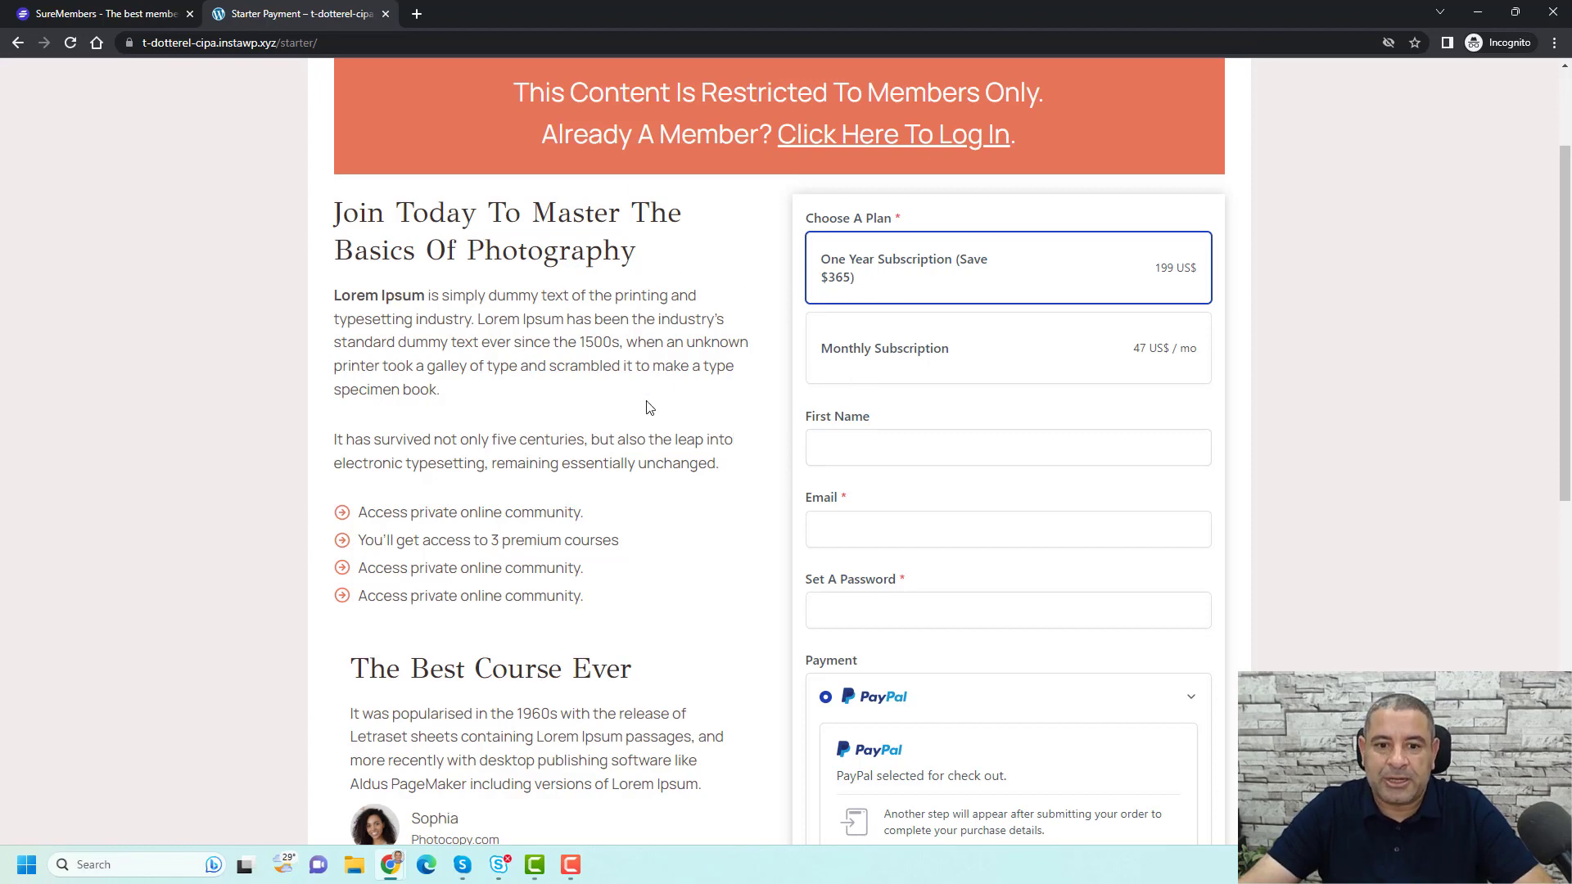
pyautogui.scroll(2, 649, 407)
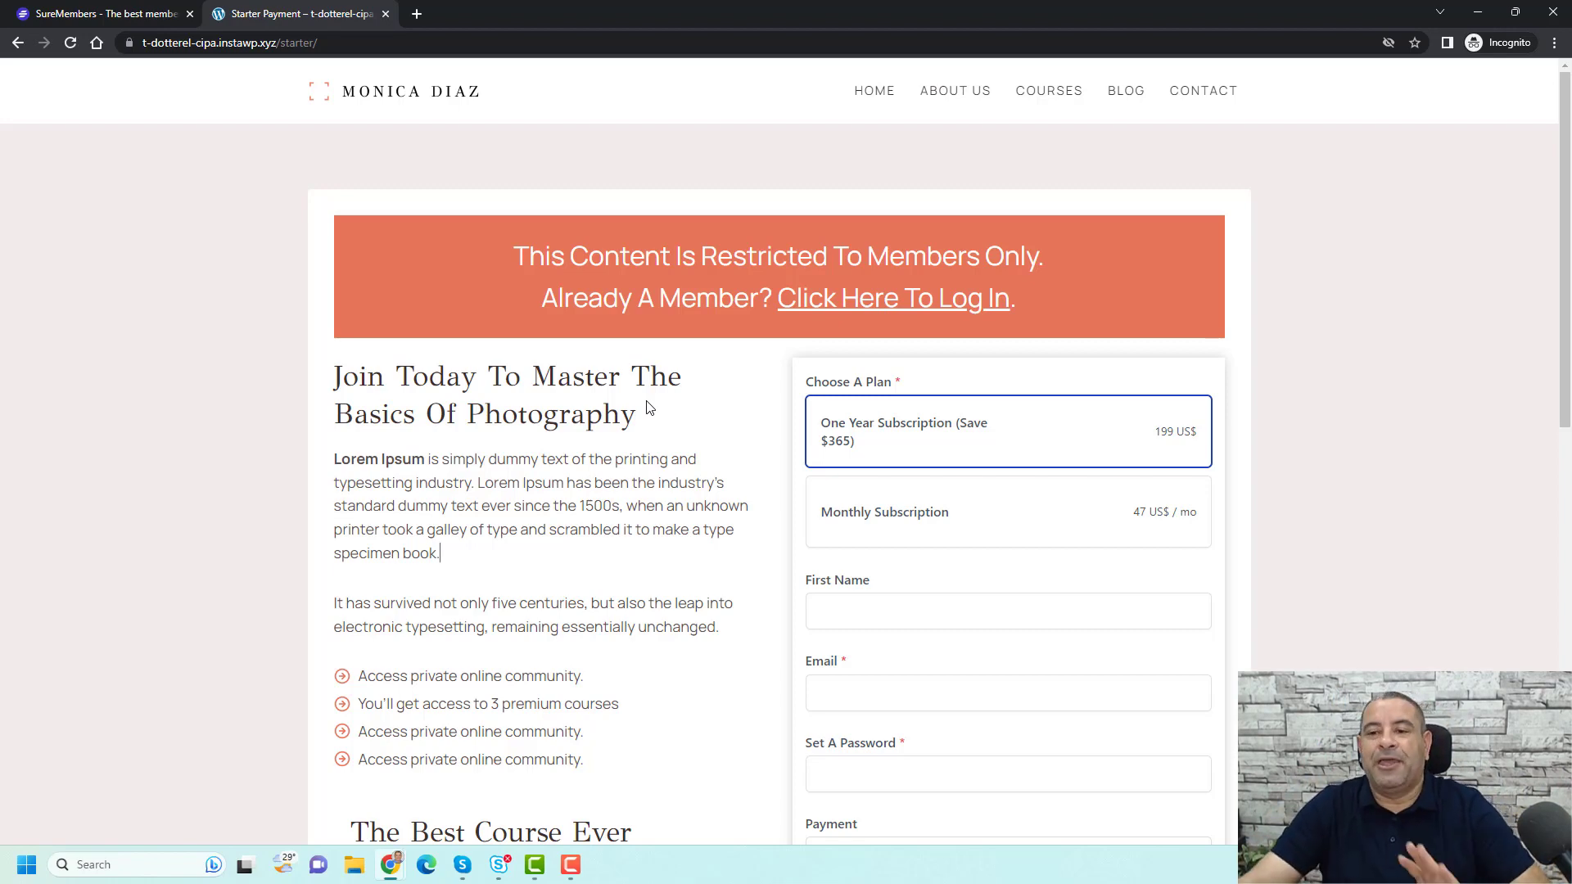
pyautogui.click(1126, 97)
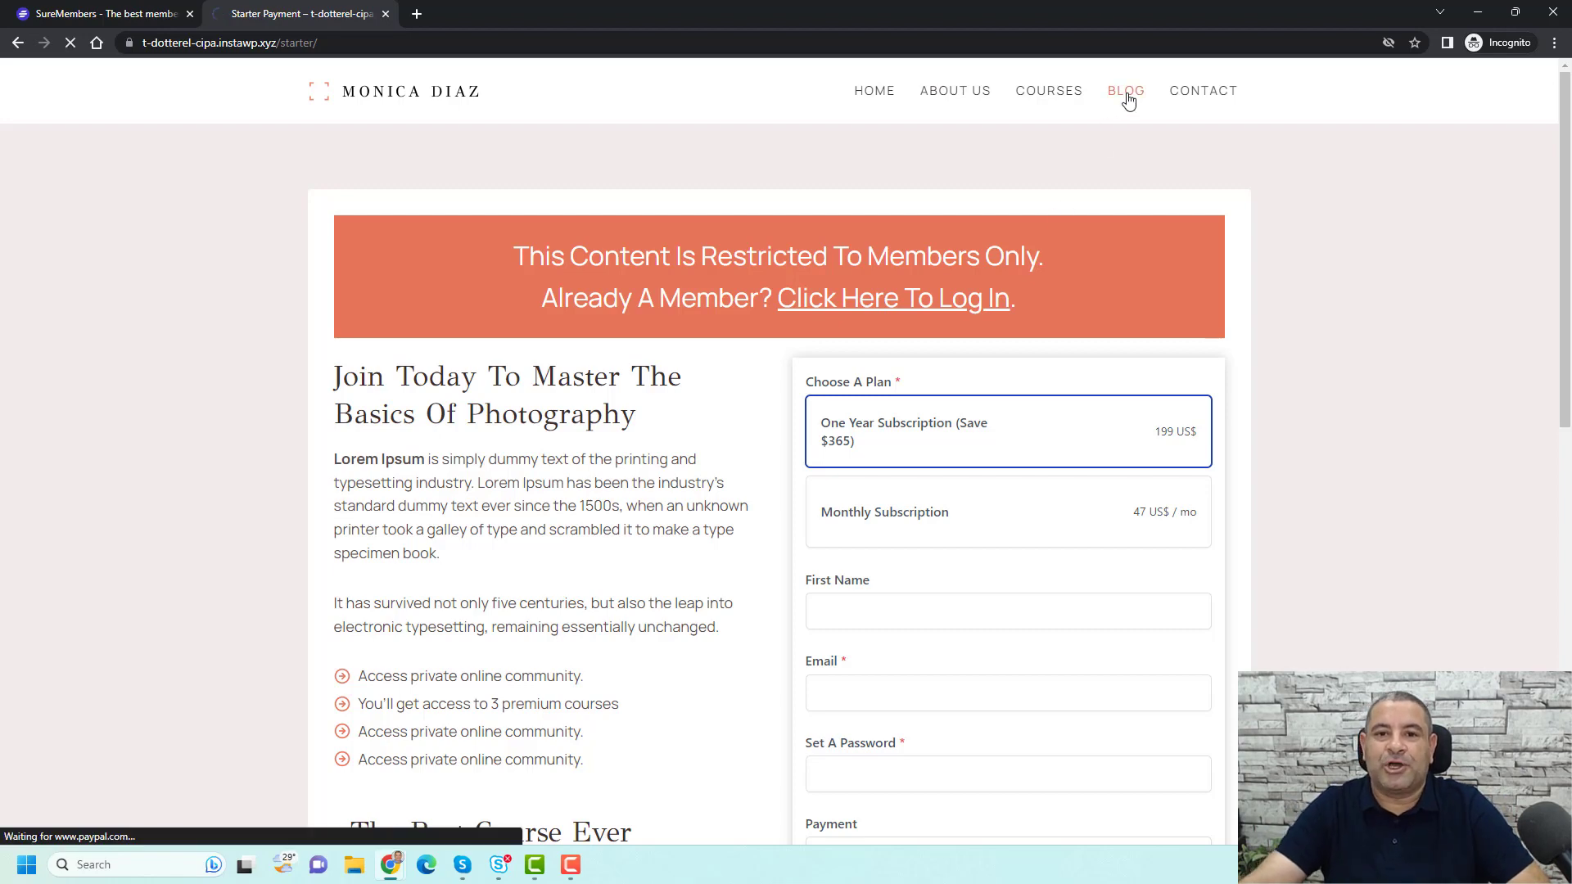
# Open the 10 Foundational Practices and How Gratitude Has Changed My Life posts in new tabs.
pyautogui.scroll(-5, 684, 340)
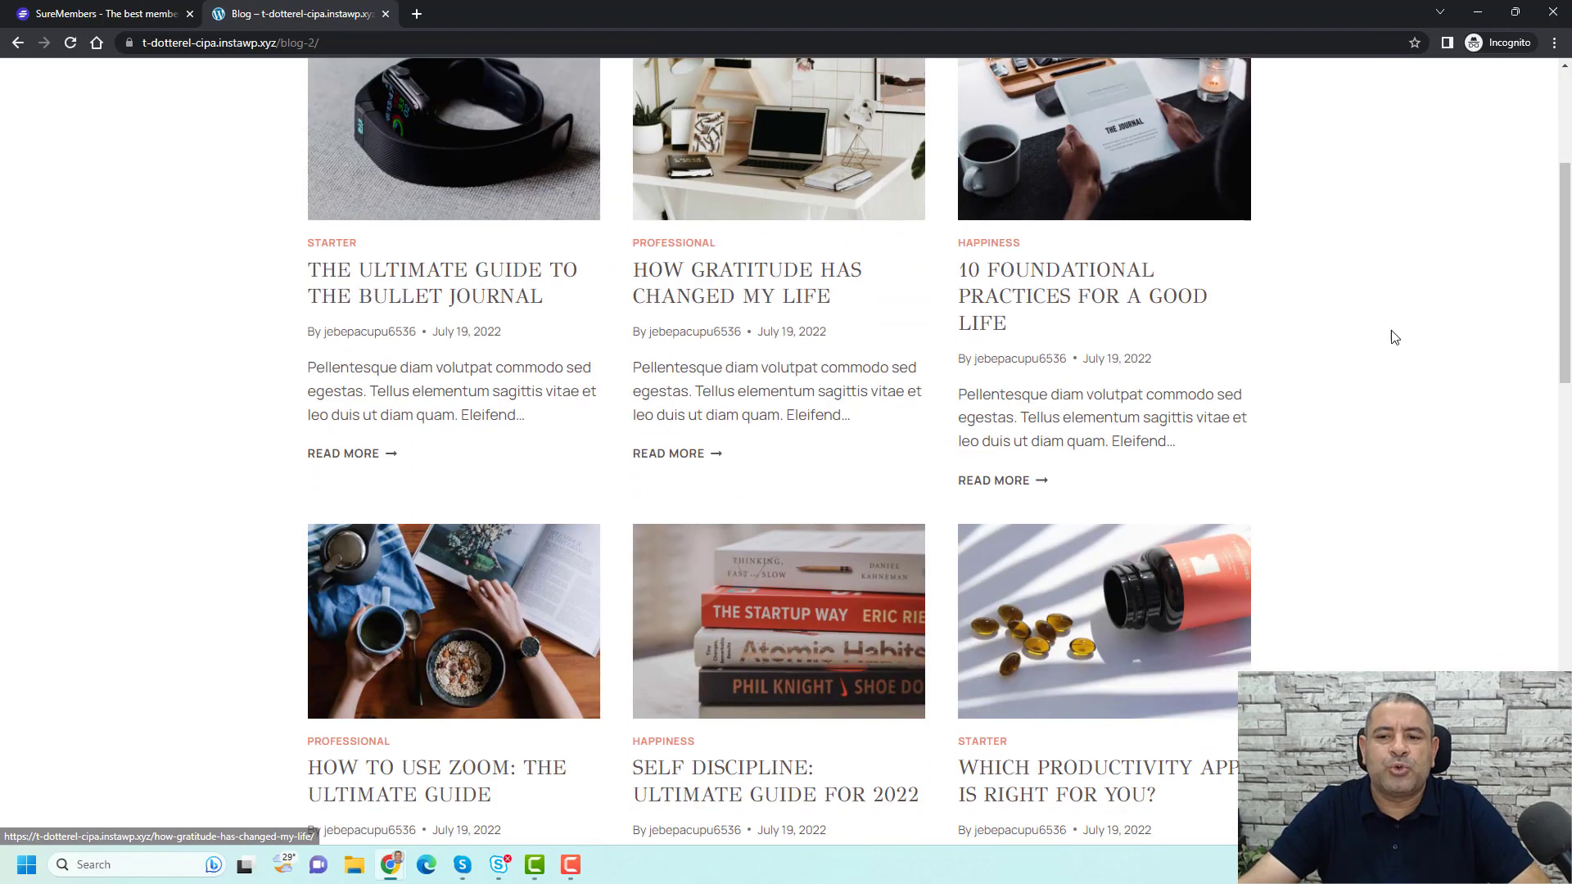
pyautogui.rightClick(1119, 300)
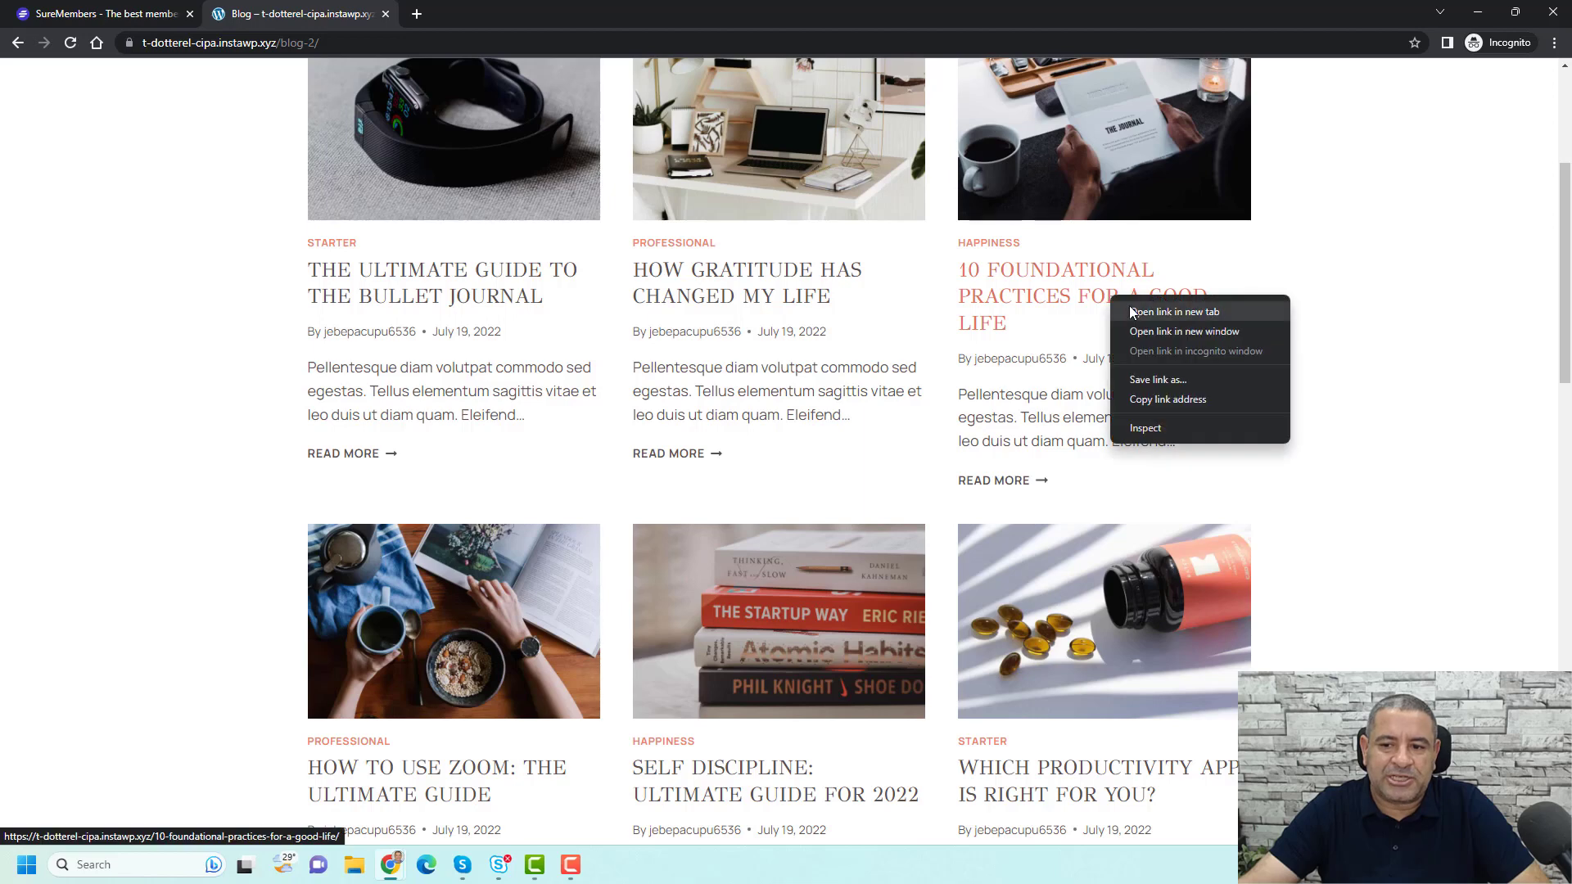
pyautogui.click(1162, 312)
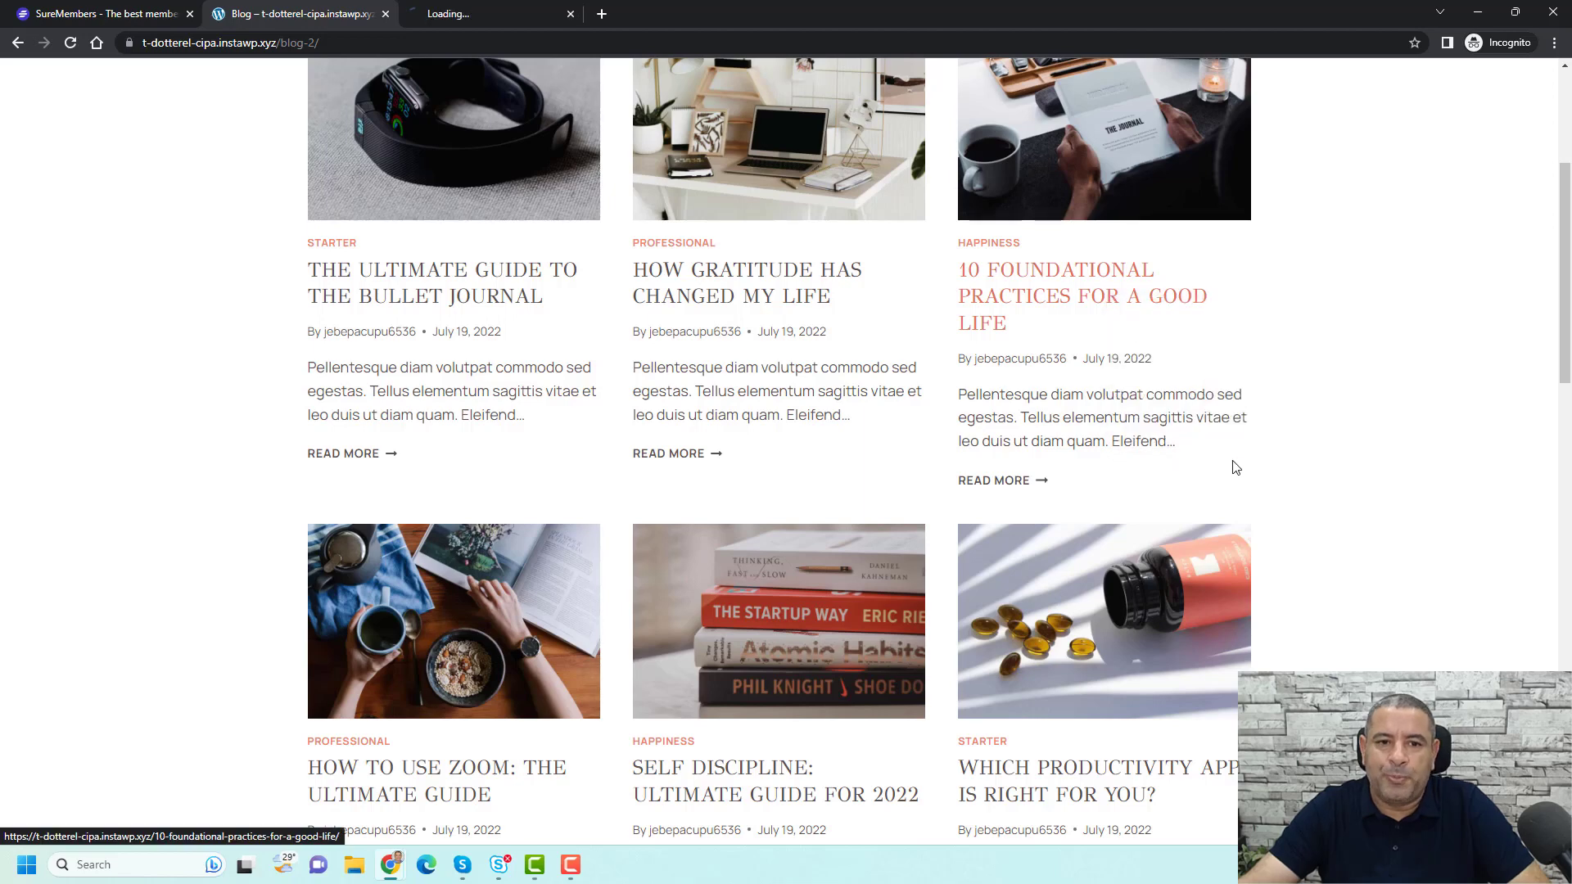
pyautogui.rightClick(805, 301)
pyautogui.click(808, 307)
# View both new post tabs, return to the blog grid, and open the bullet journal guide post.
pyautogui.click(479, 13)
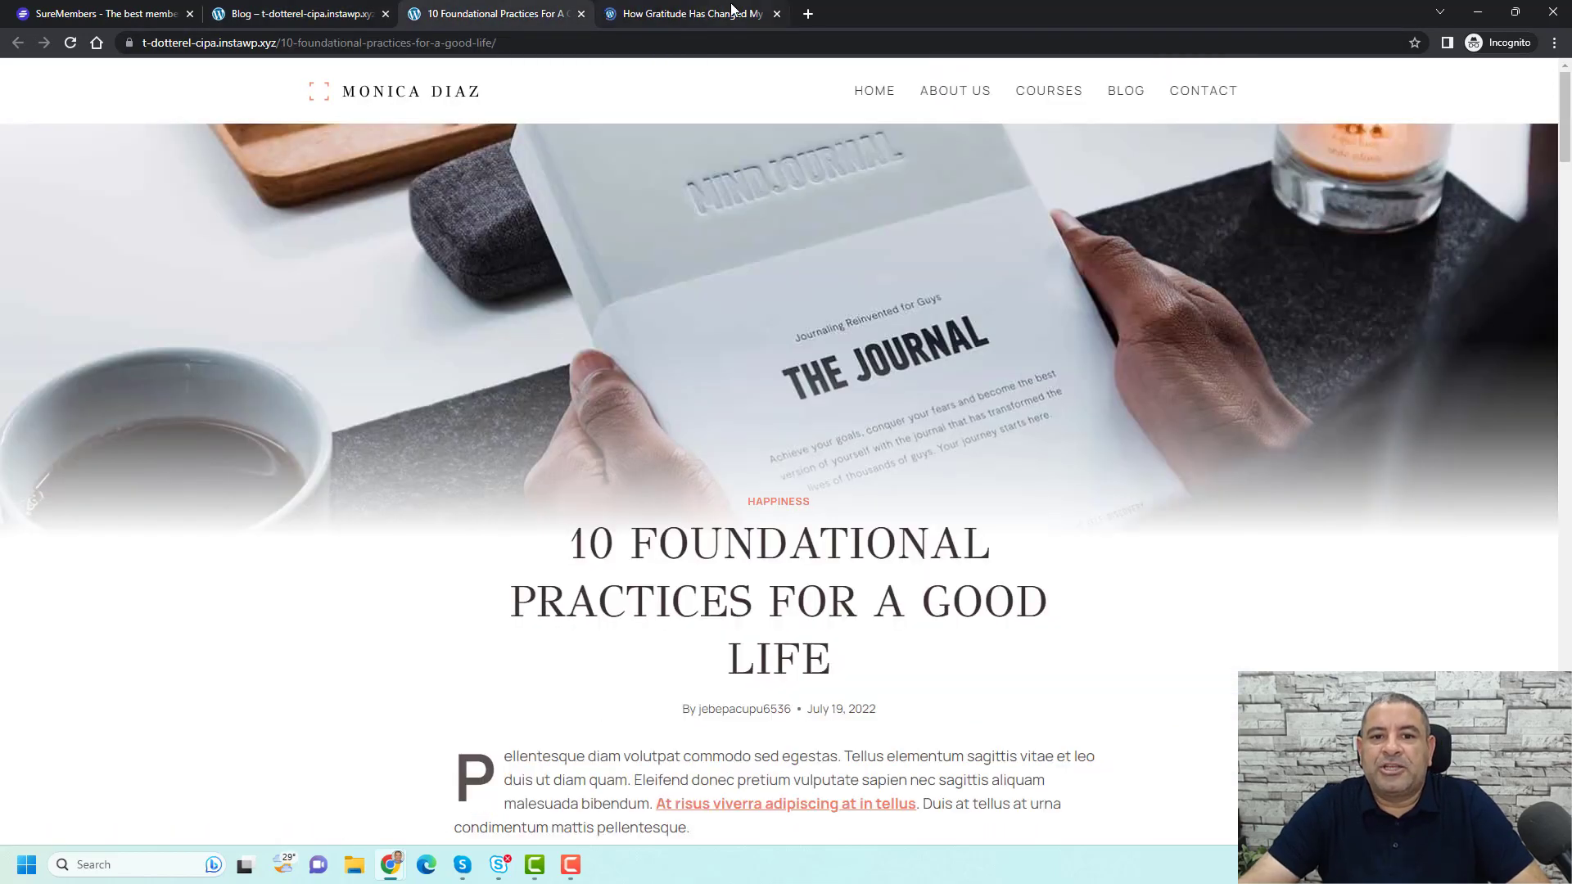
pyautogui.click(727, 13)
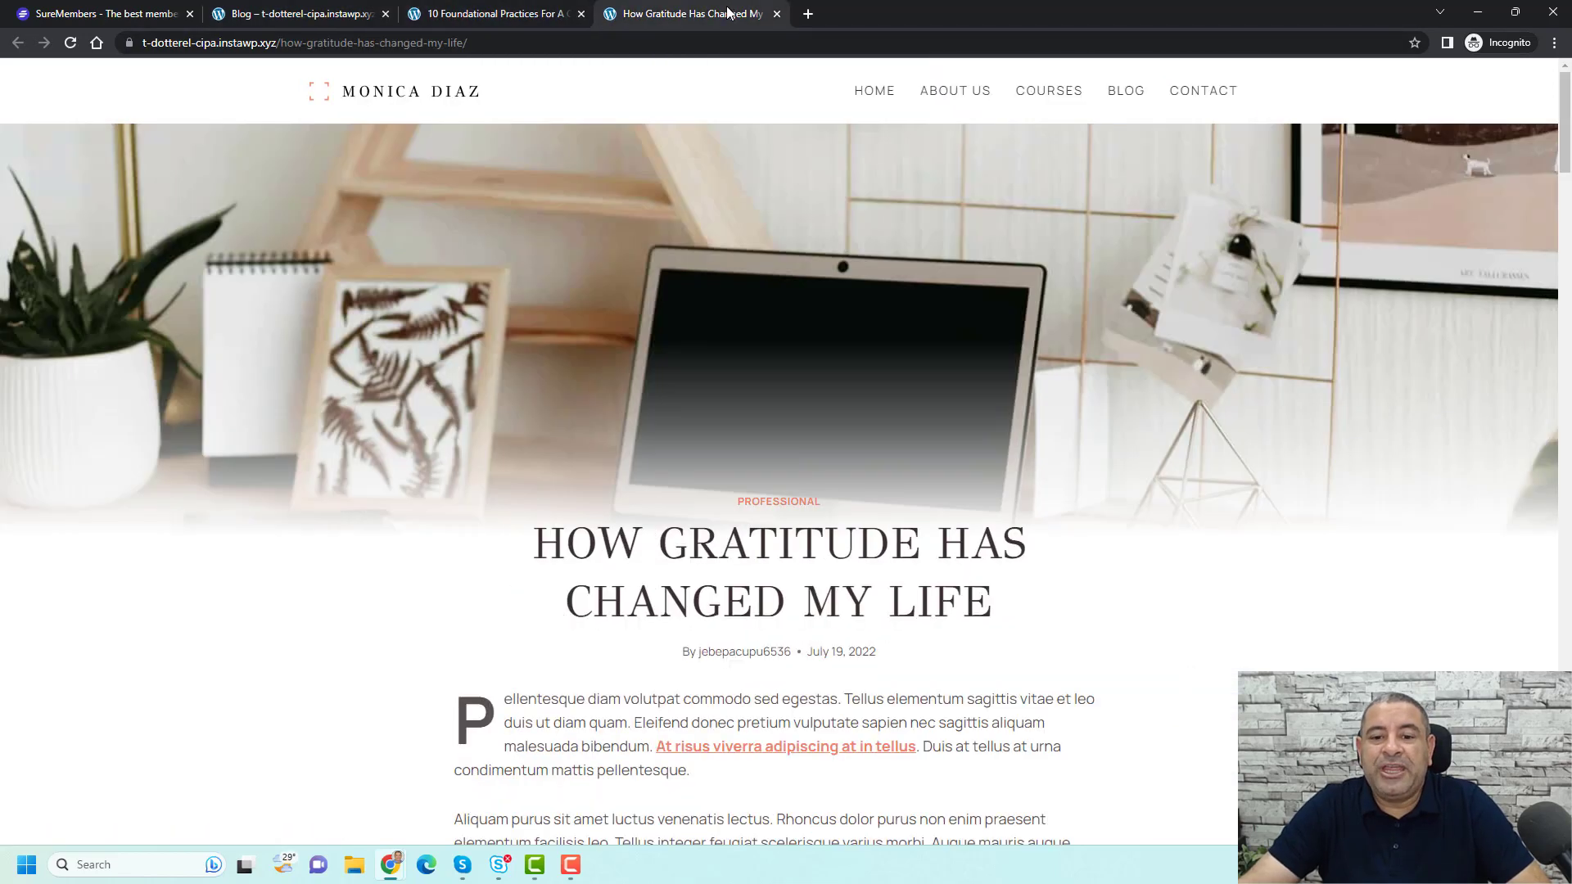
pyautogui.click(287, 14)
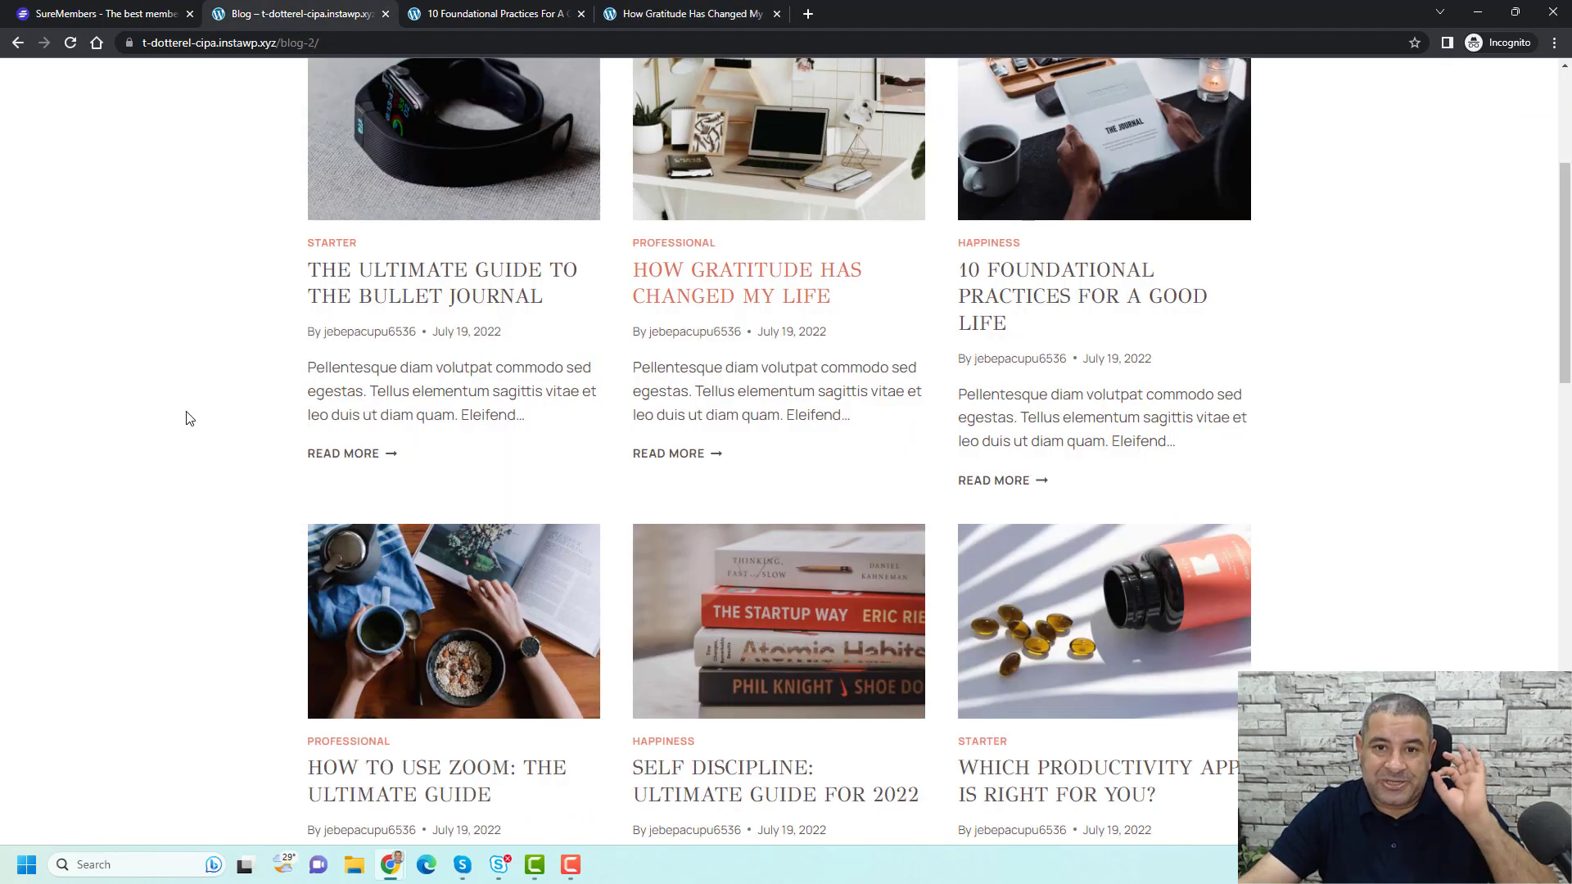
pyautogui.scroll(2, 187, 415)
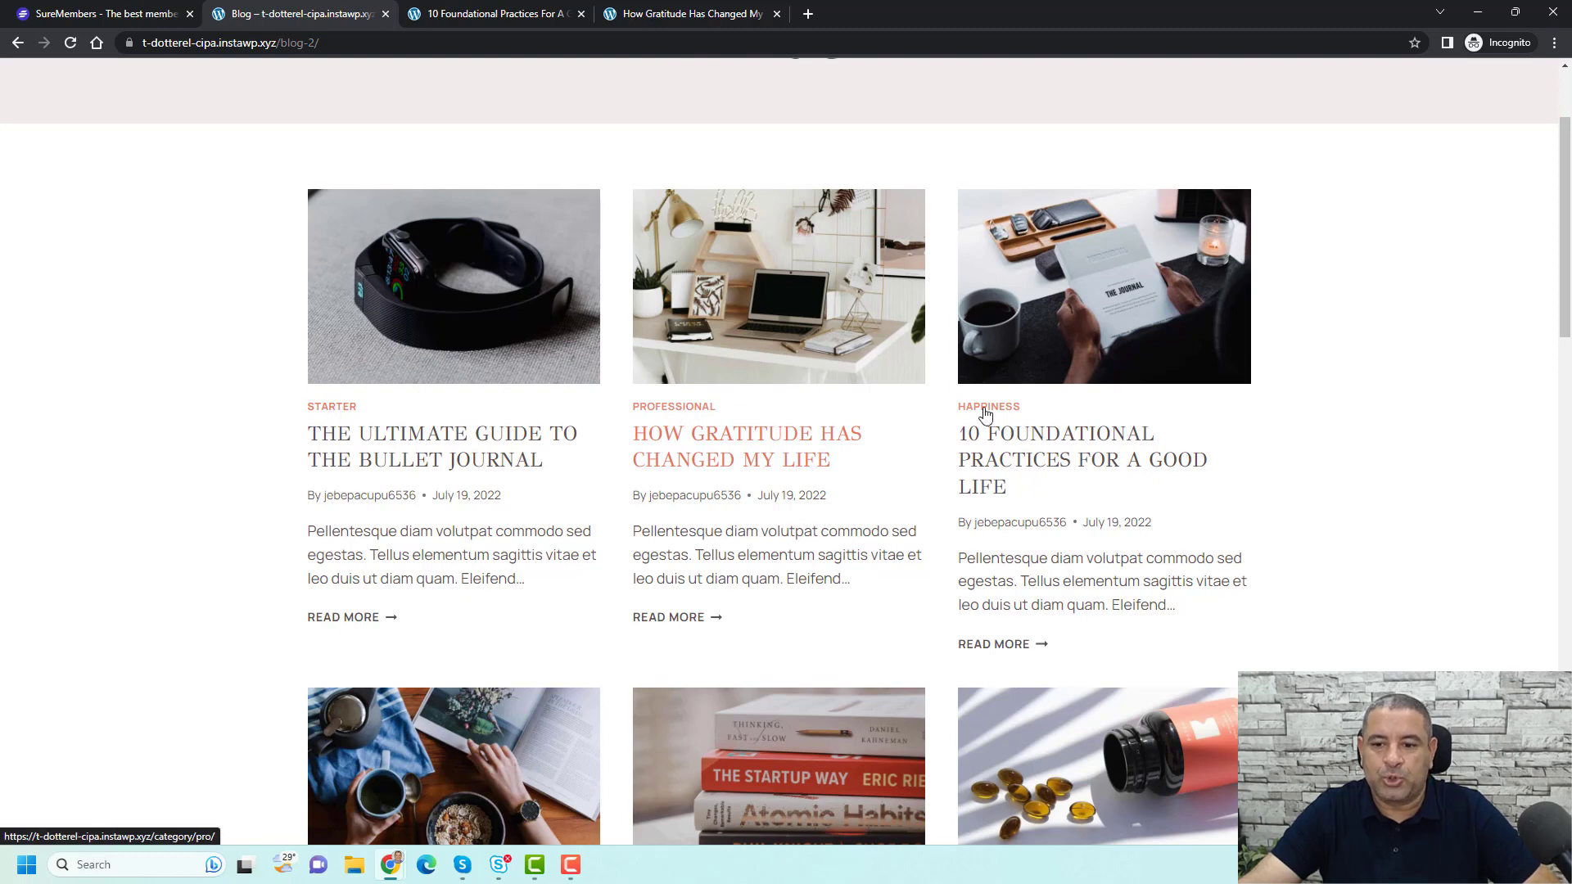
pyautogui.click(473, 464)
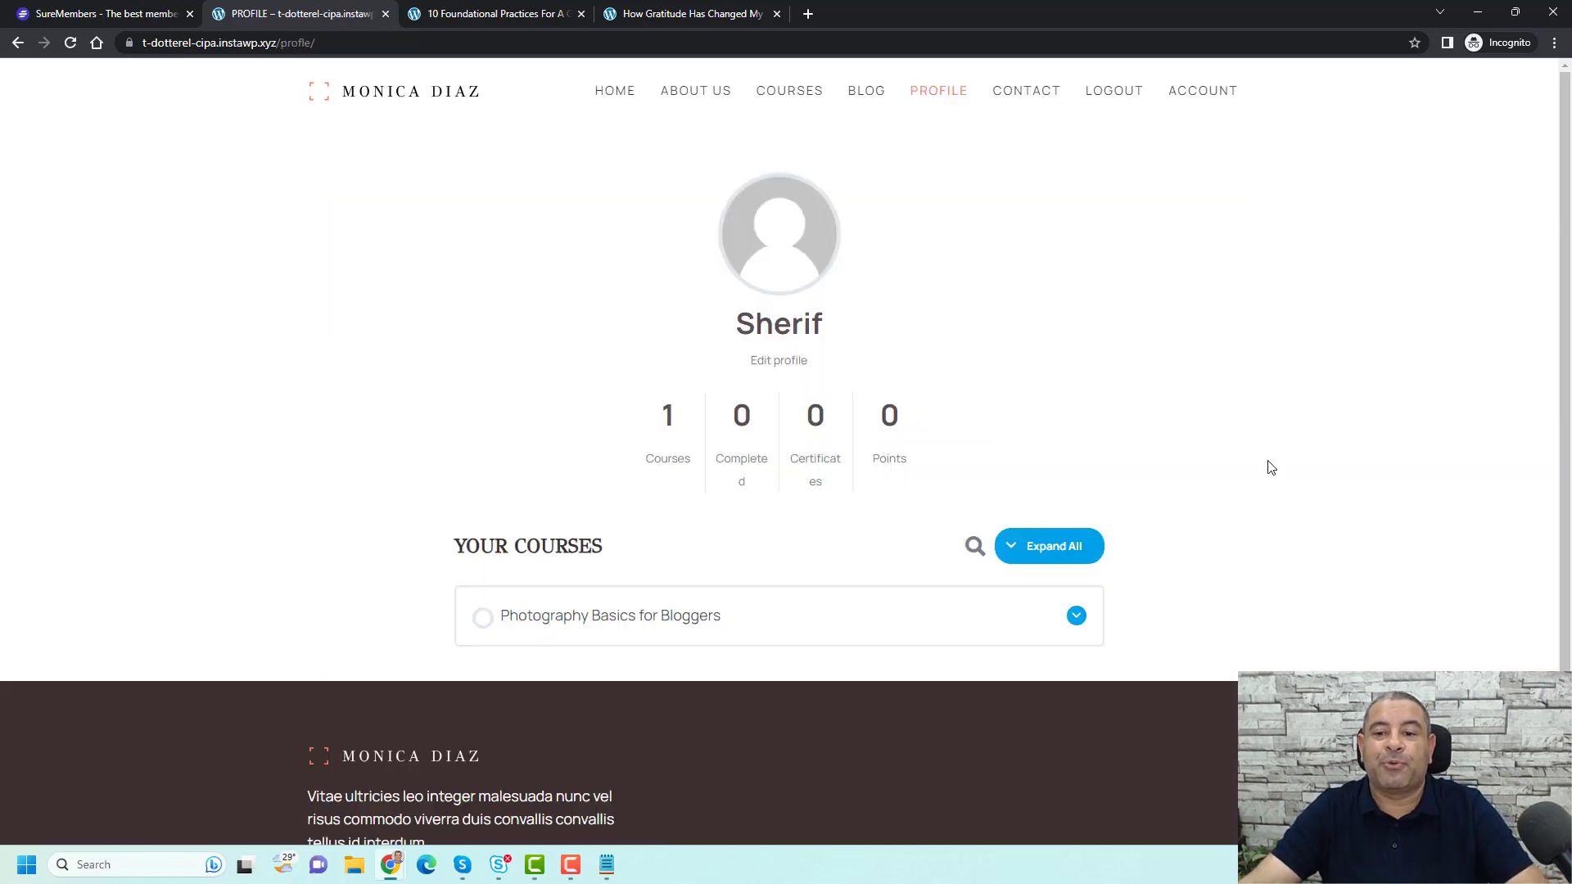
# Open the enrolled Photography Basics for Bloggers course from the profile in a new tab.
pyautogui.rightClick(665, 634)
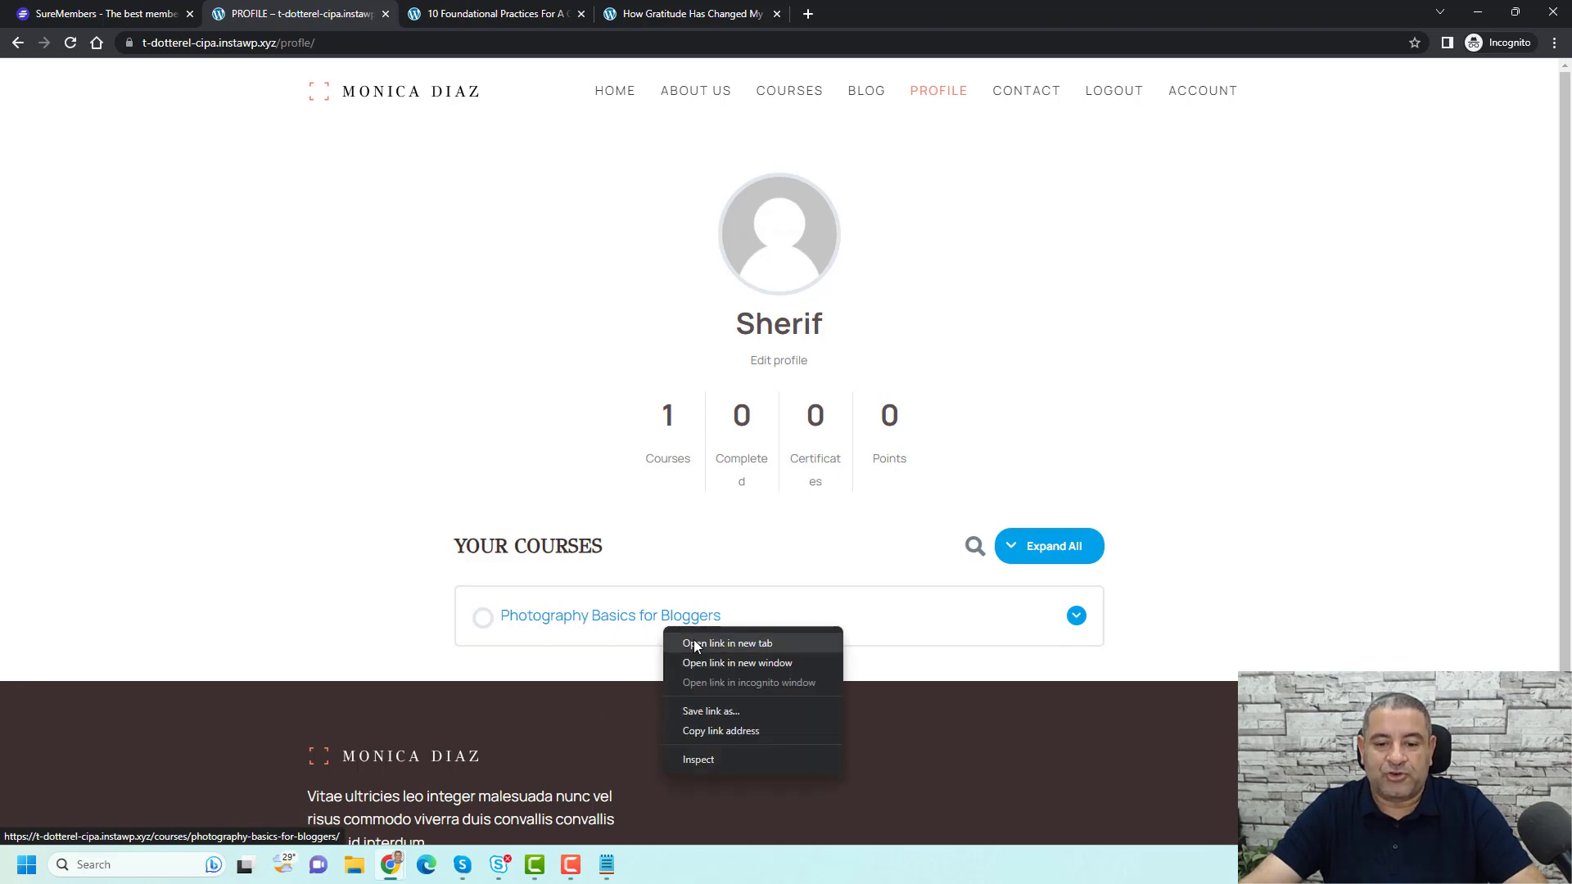
pyautogui.click(694, 640)
# View the Photography Basics for Bloggers course page and open Lesson A.
pyautogui.click(837, 11)
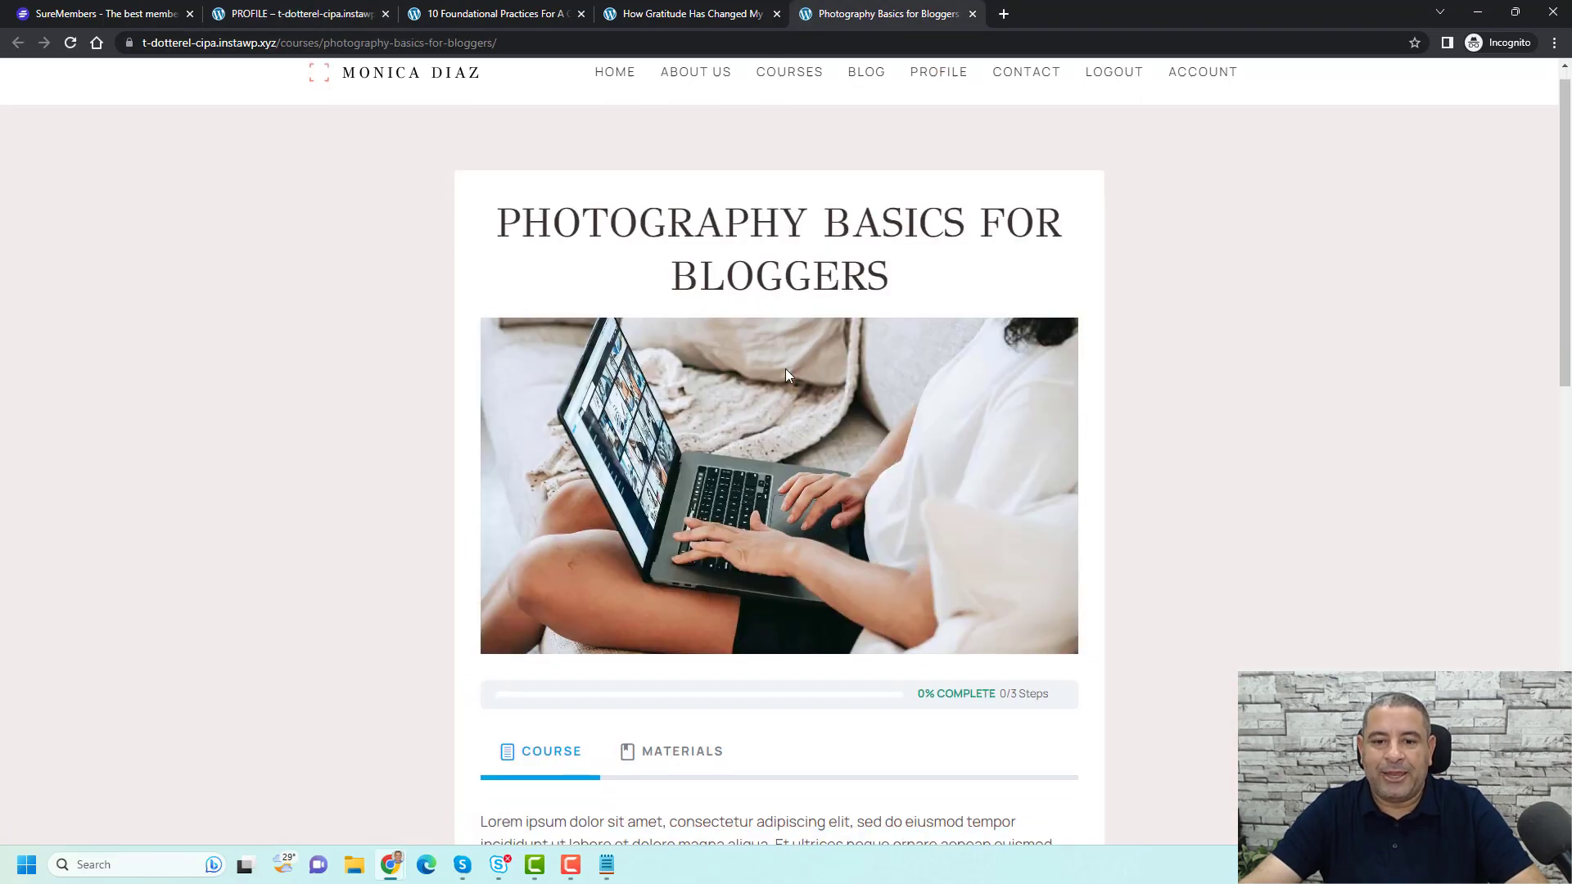
pyautogui.scroll(-9, 784, 369)
pyautogui.scroll(-3, 786, 368)
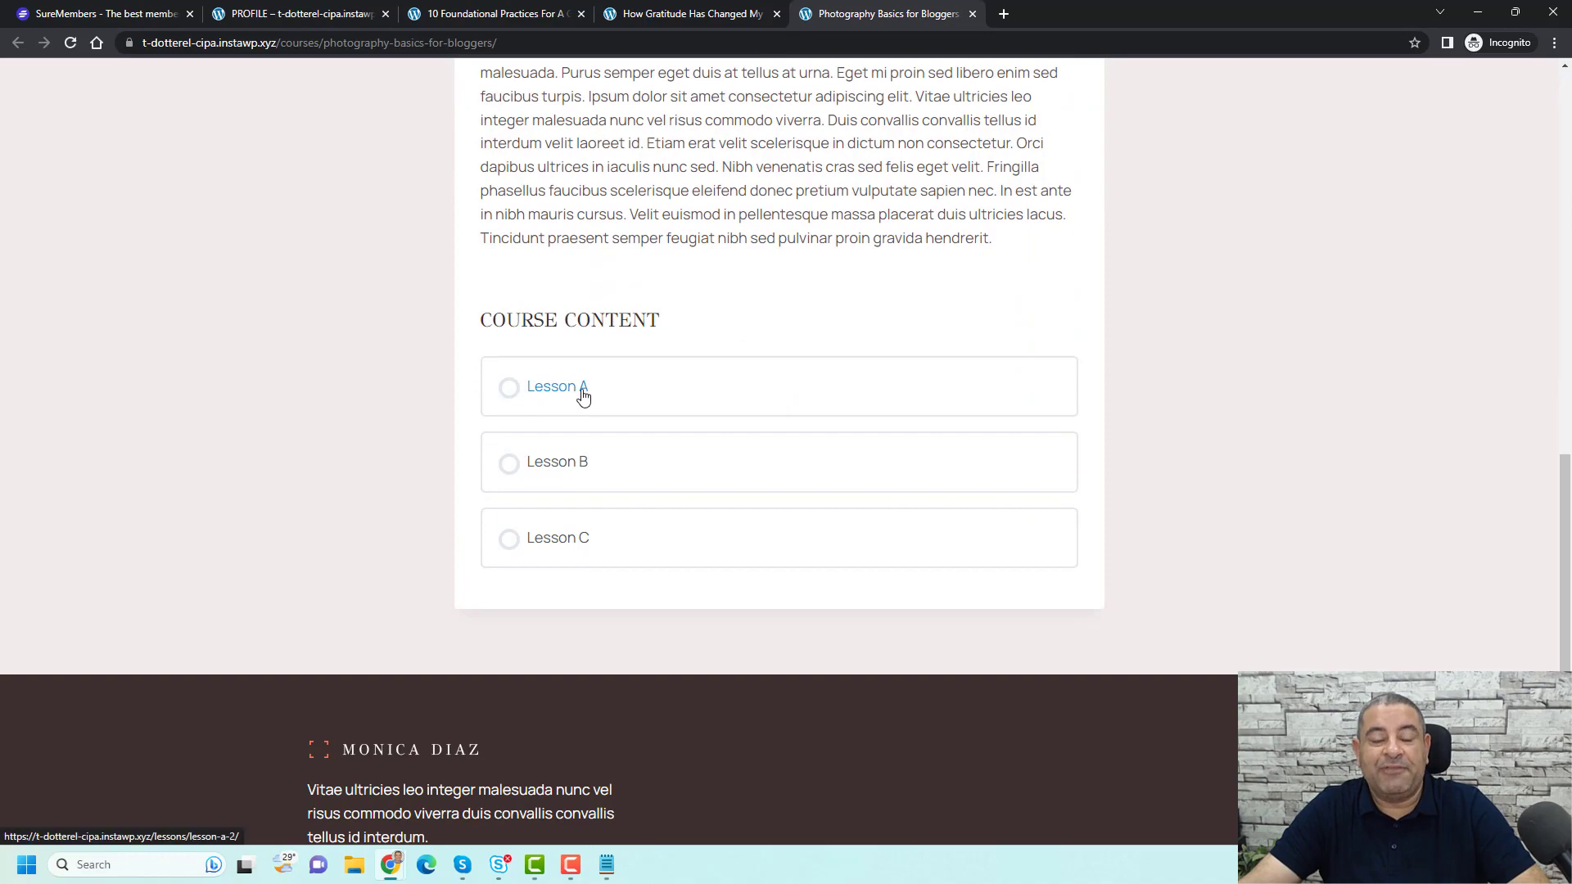
pyautogui.click(582, 390)
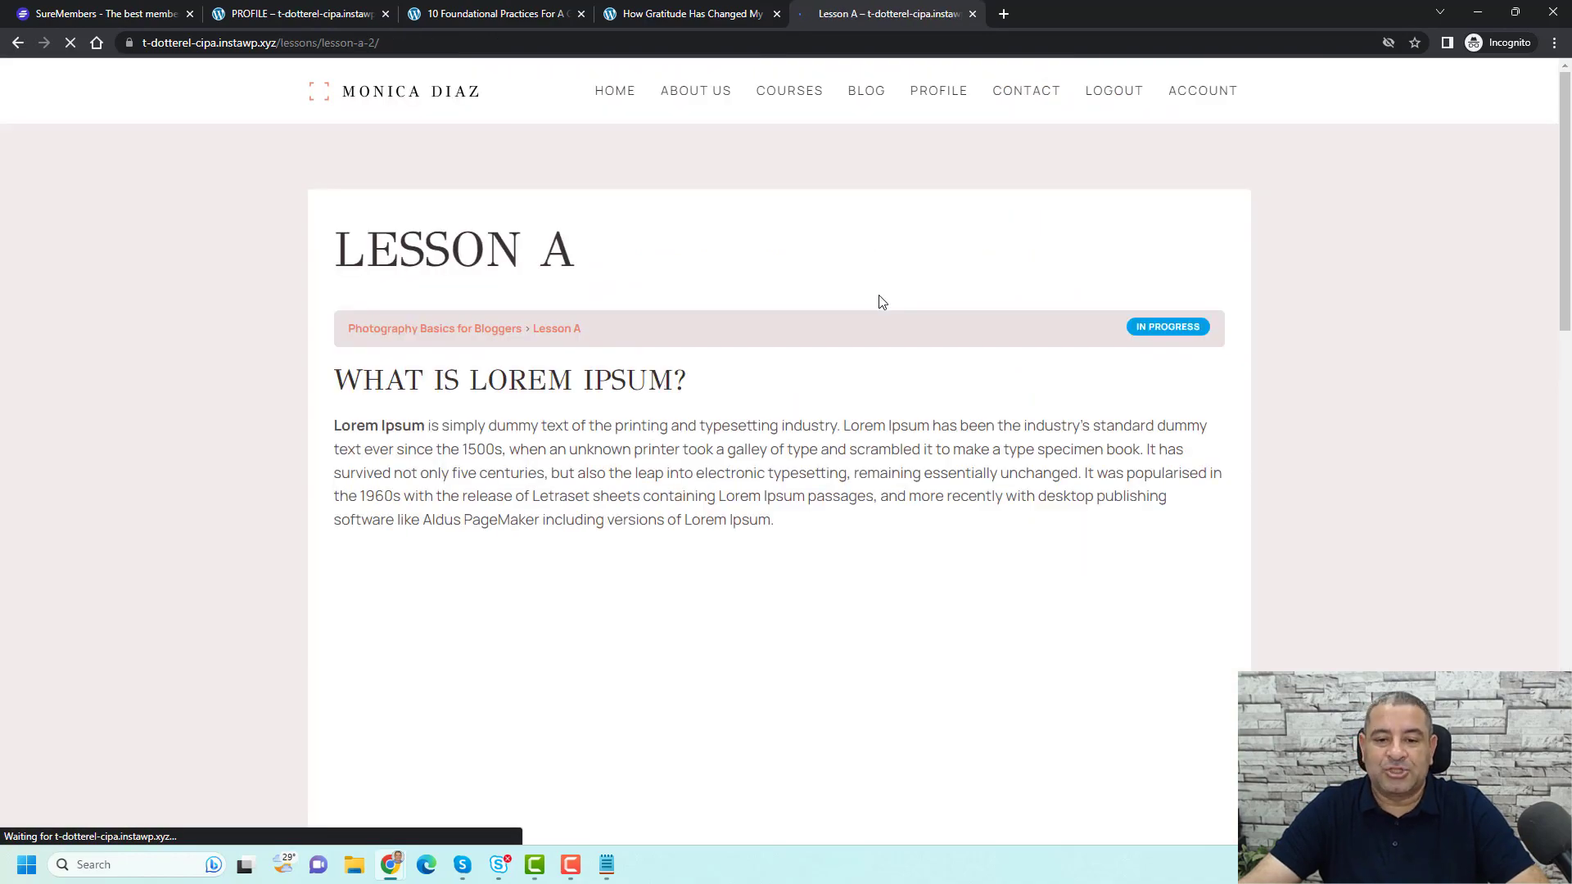
# Look through the in-progress Lesson A page, then return to the member profile tab.
pyautogui.scroll(-6, 878, 299)
pyautogui.scroll(-2, 369, 195)
pyautogui.scroll(8, 369, 195)
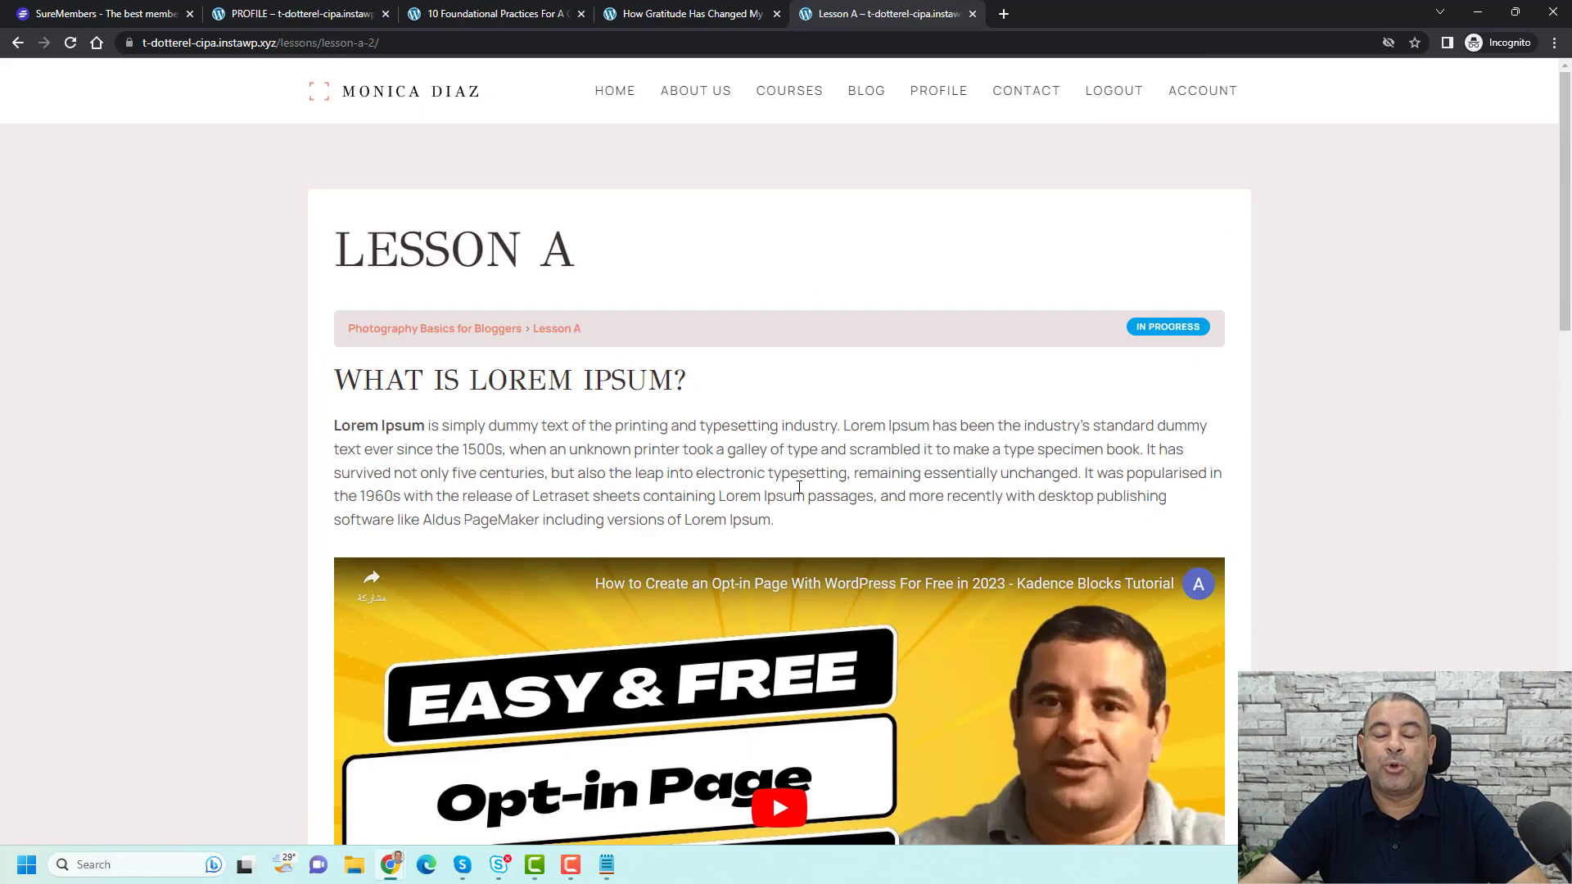
pyautogui.click(327, 20)
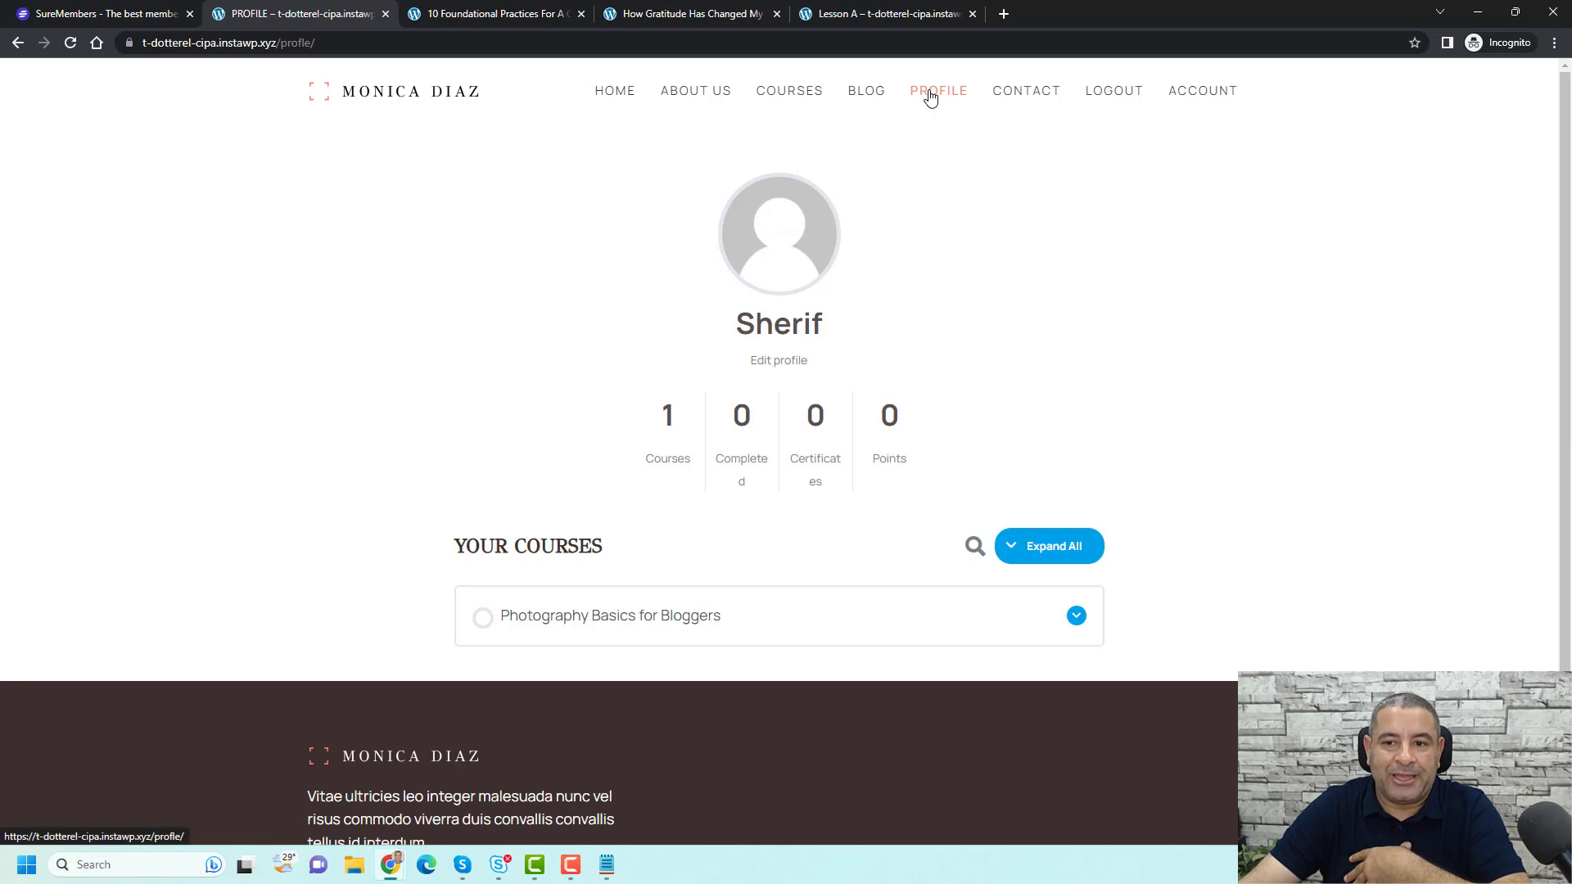
# View the account dashboard with no plans, orders or downloads, then go back home.
pyautogui.click(1203, 106)
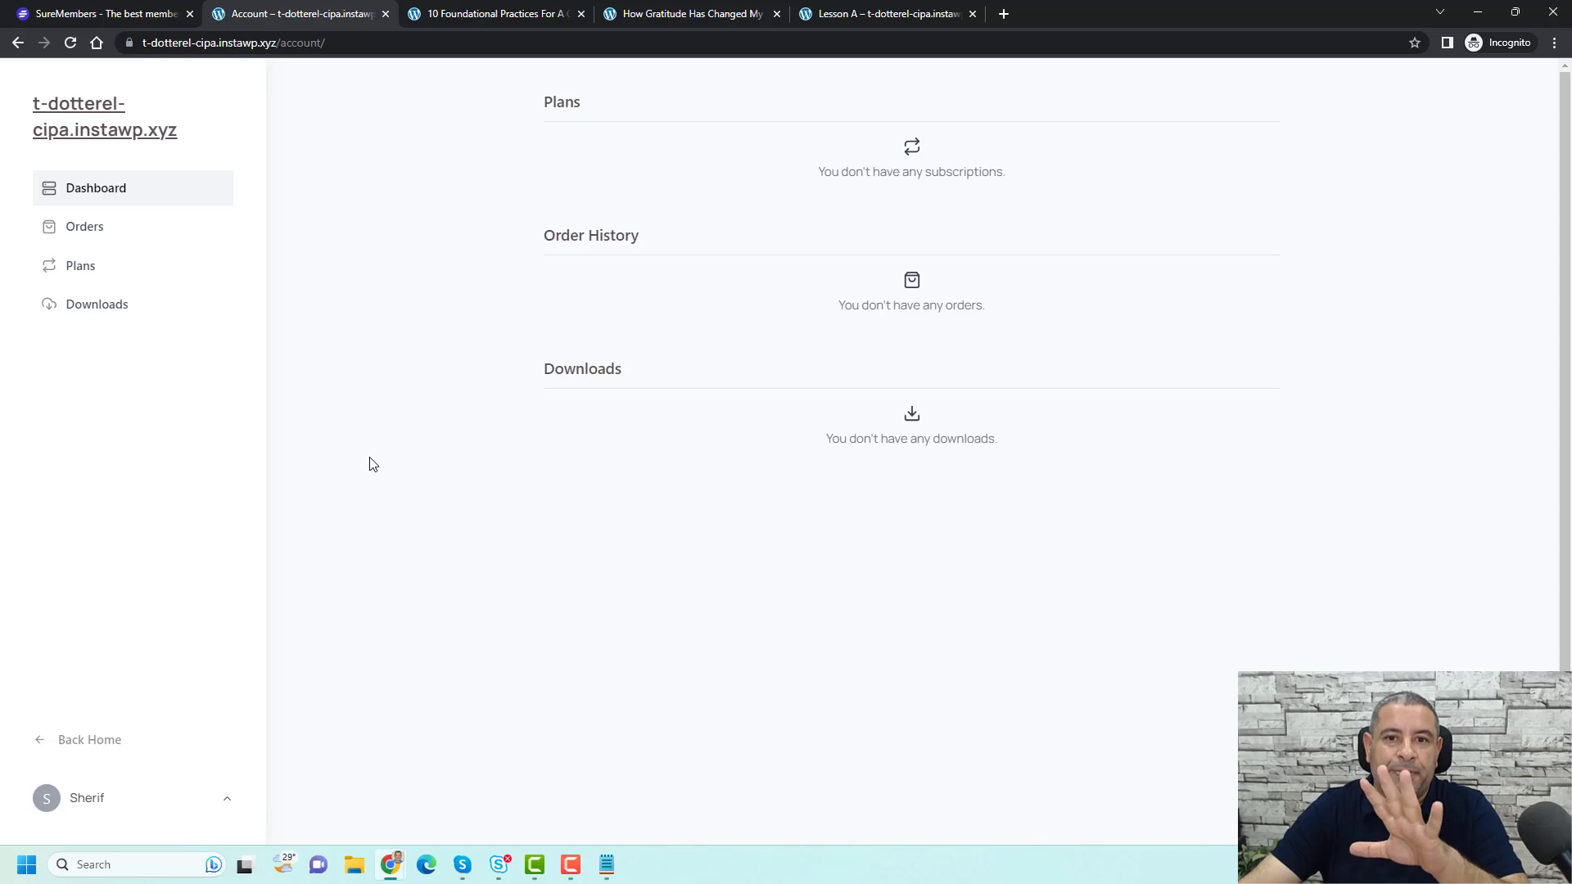
pyautogui.click(96, 744)
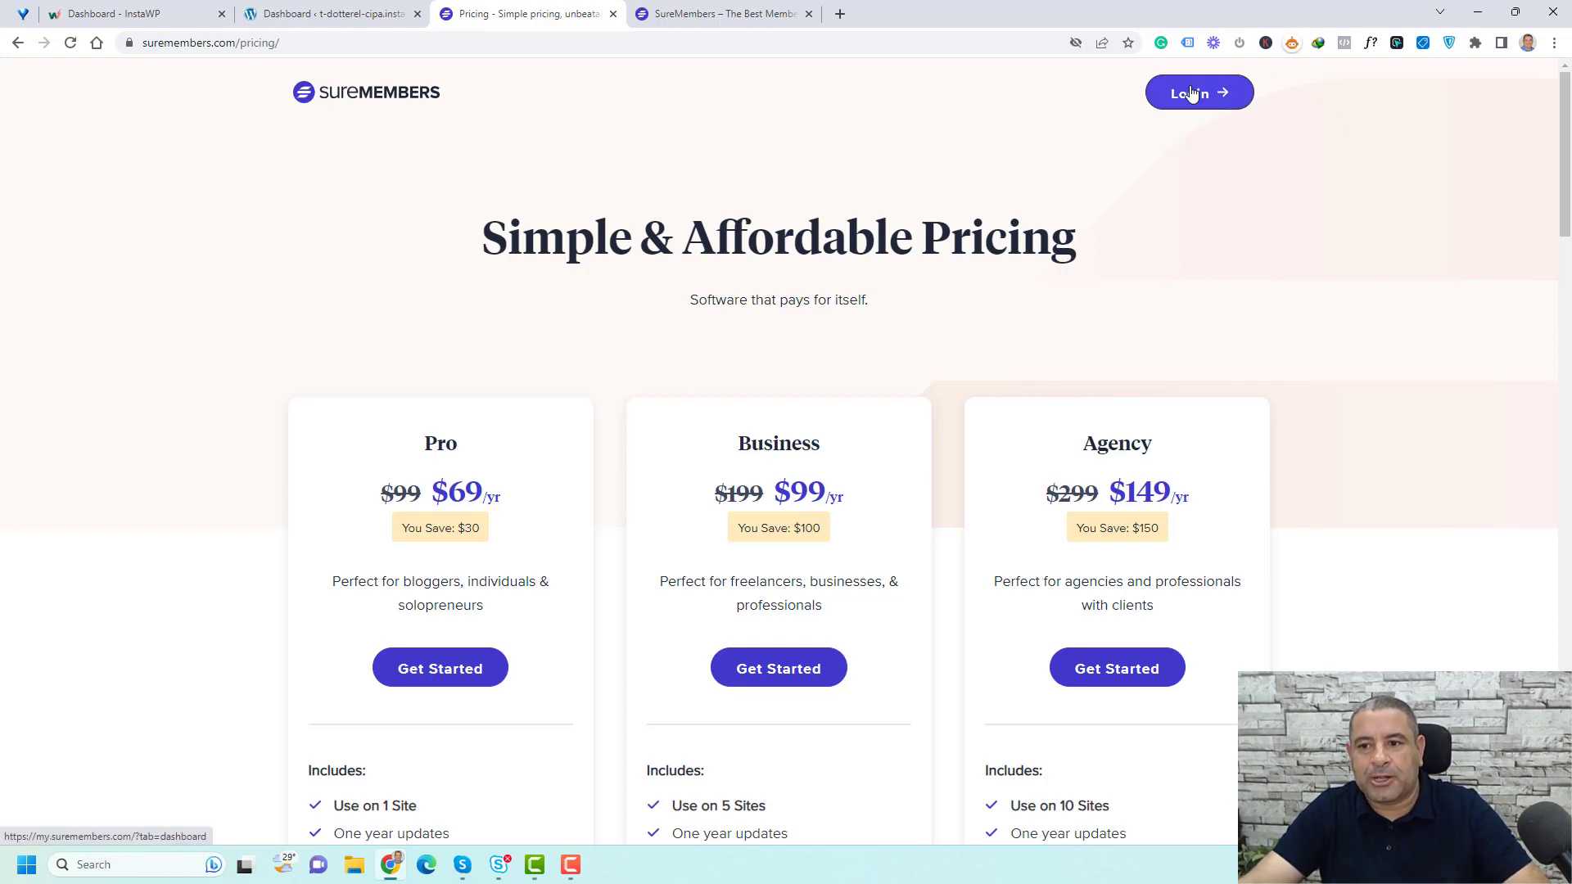
# On the my.suremembers.com Downloads page, download suremembers.zip v1.8.0 and copy the active license key.
pyautogui.click(697, 17)
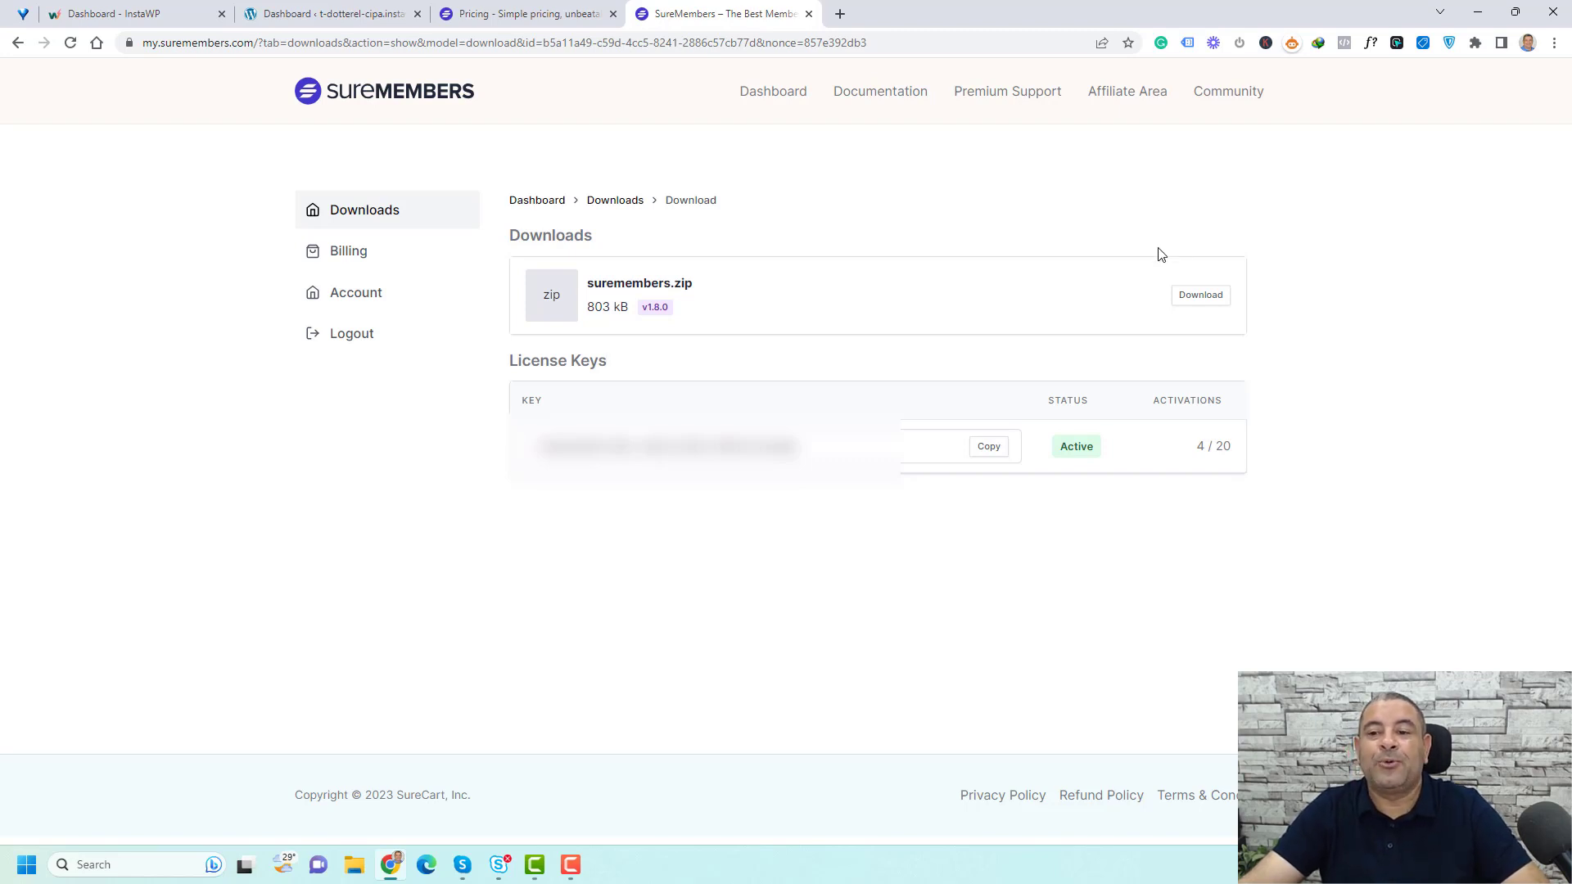
pyautogui.click(1202, 300)
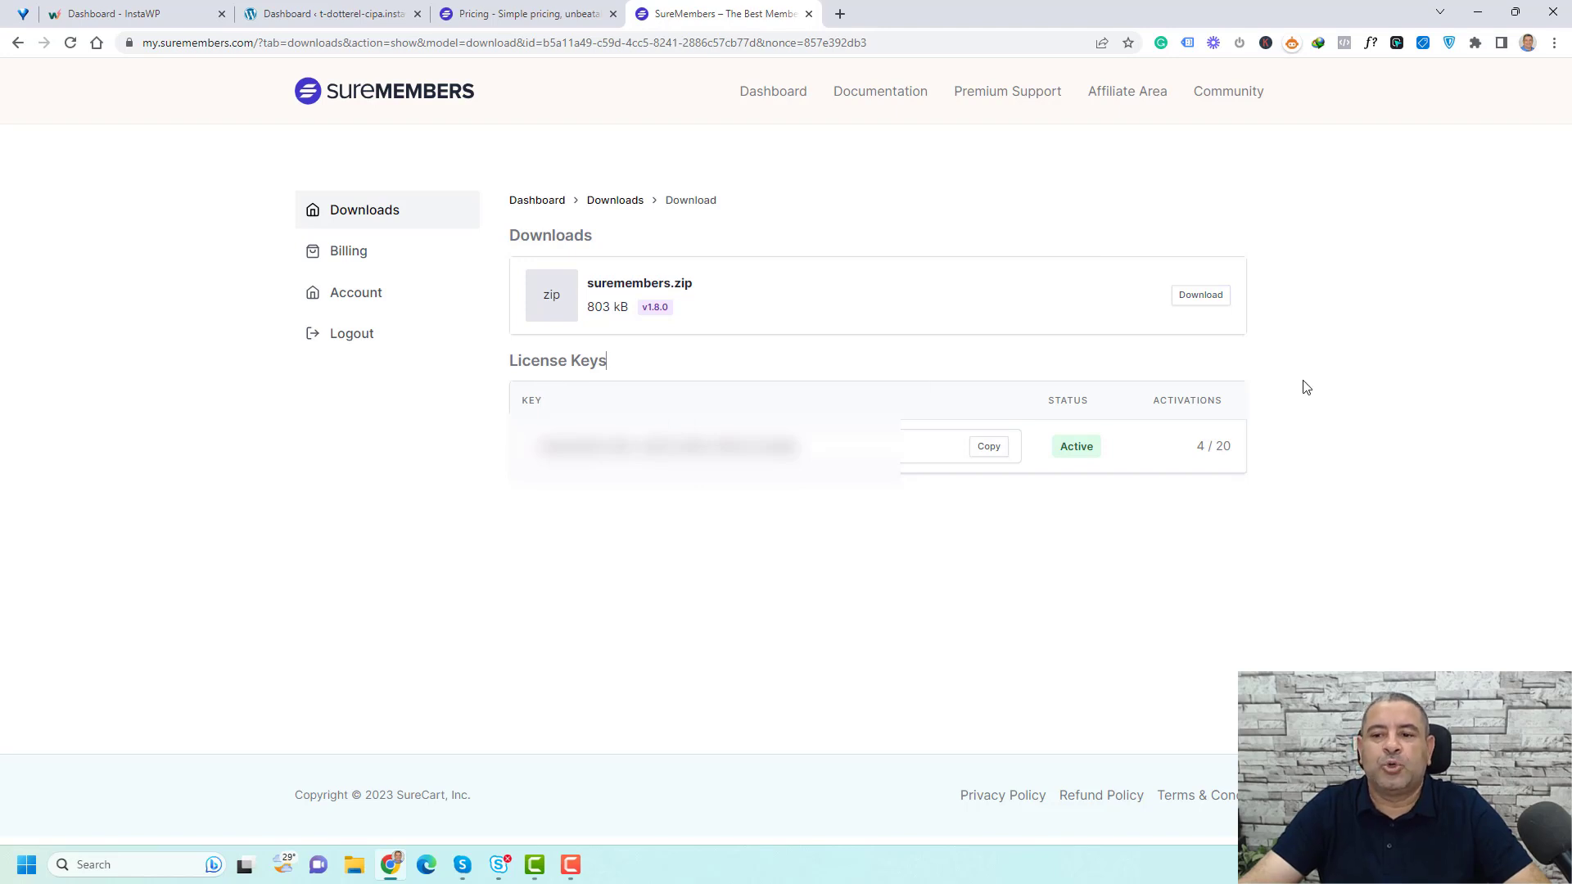
pyautogui.click(1215, 295)
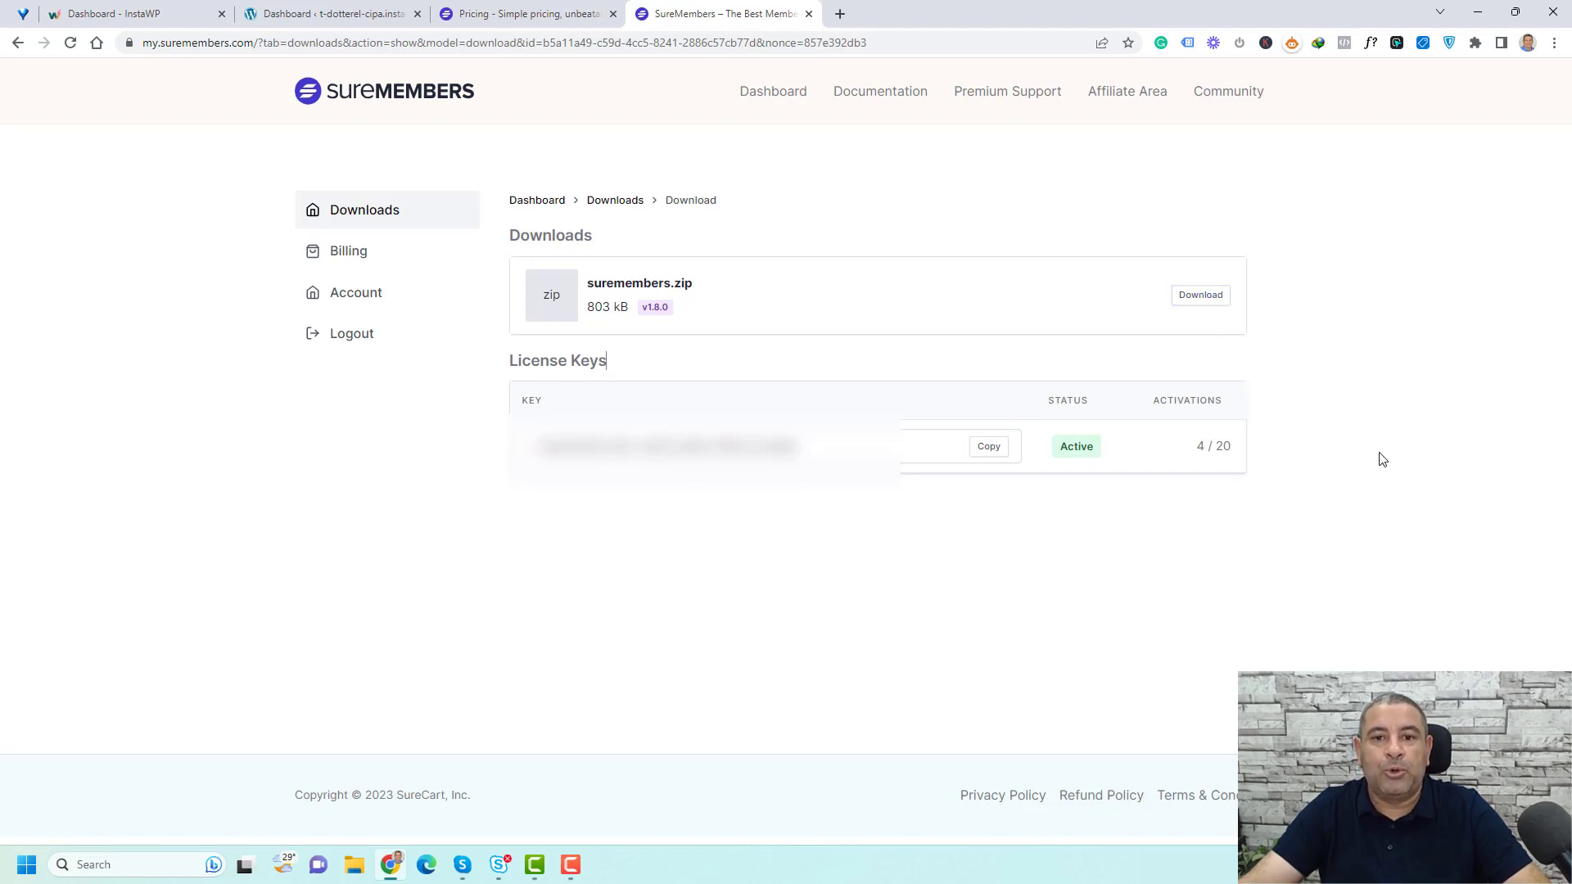
pyautogui.click(986, 448)
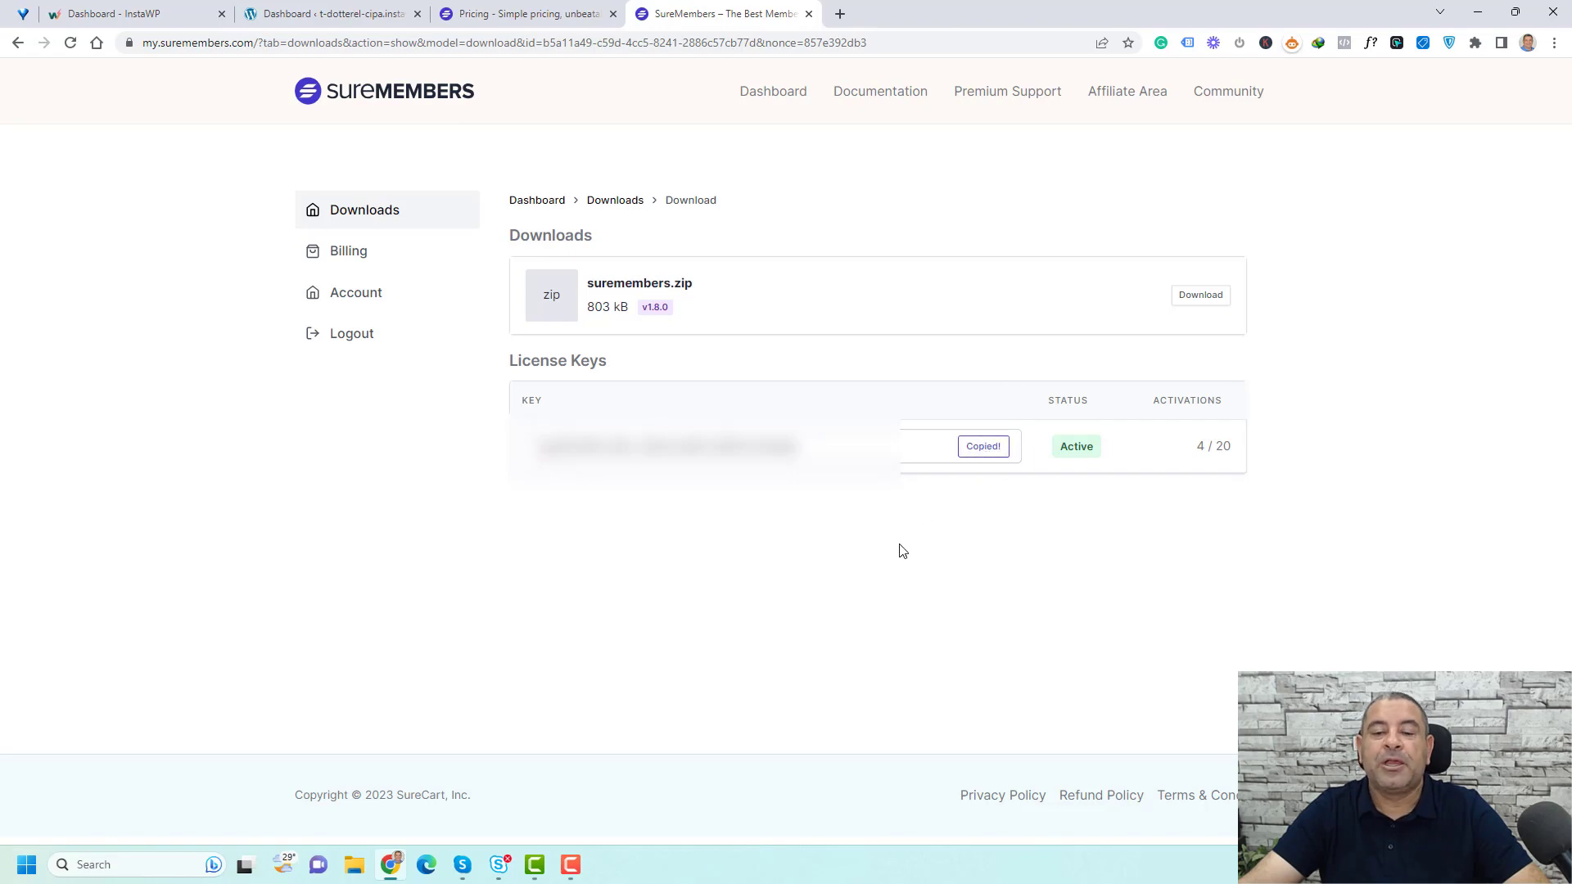
# In WordPress admin, reach Plugins > Add New > Upload Plugin, then view the SureMembers Access Groups list.
pyautogui.click(327, 12)
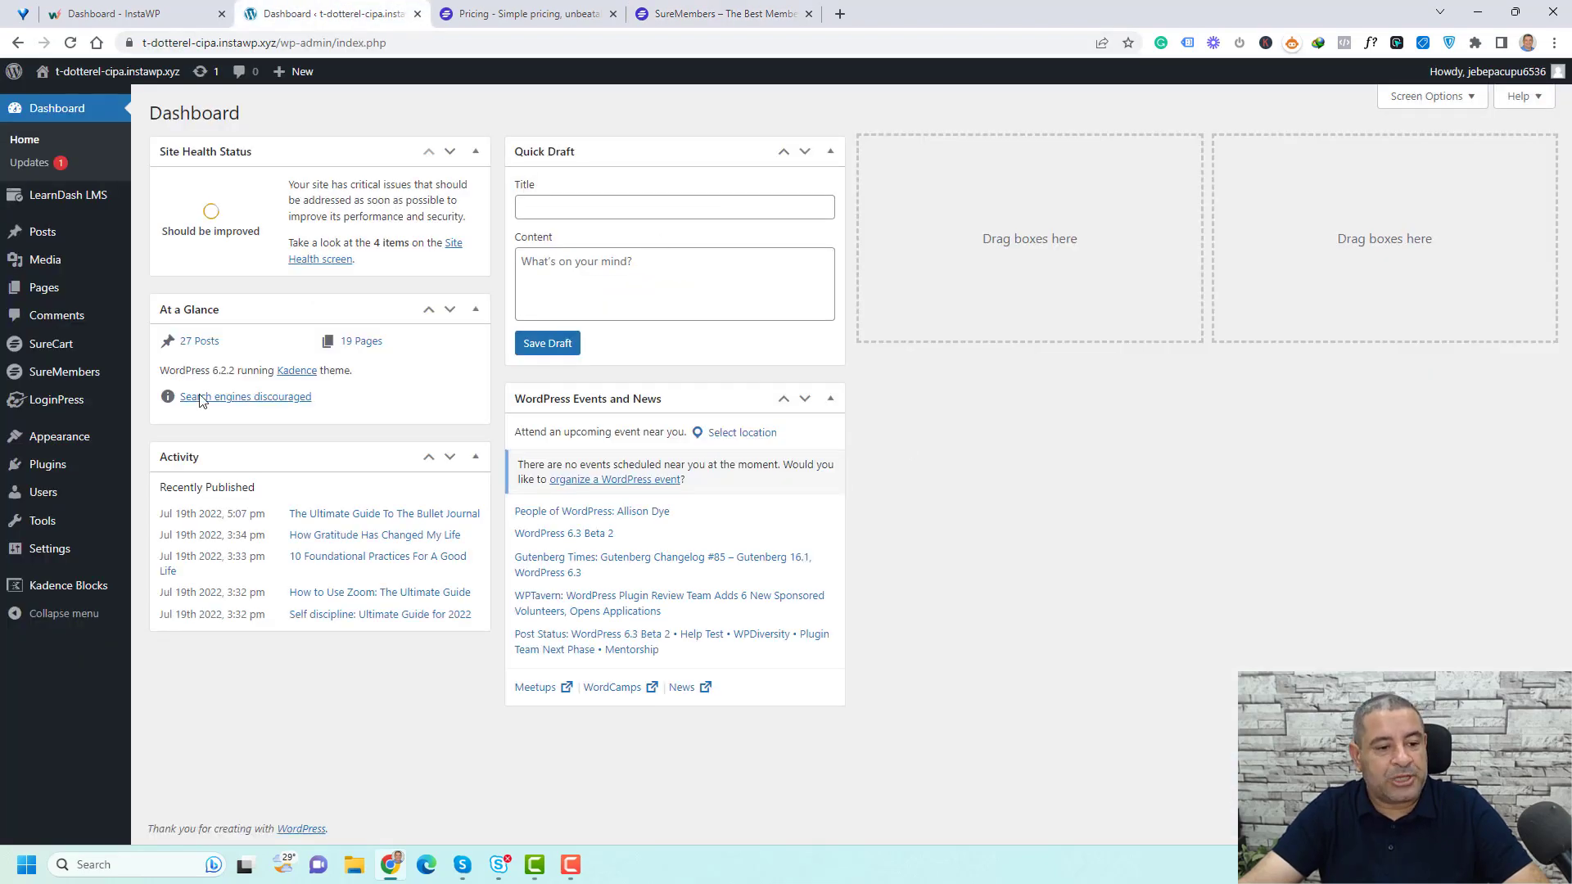
pyautogui.moveTo(88, 468)
pyautogui.click(162, 491)
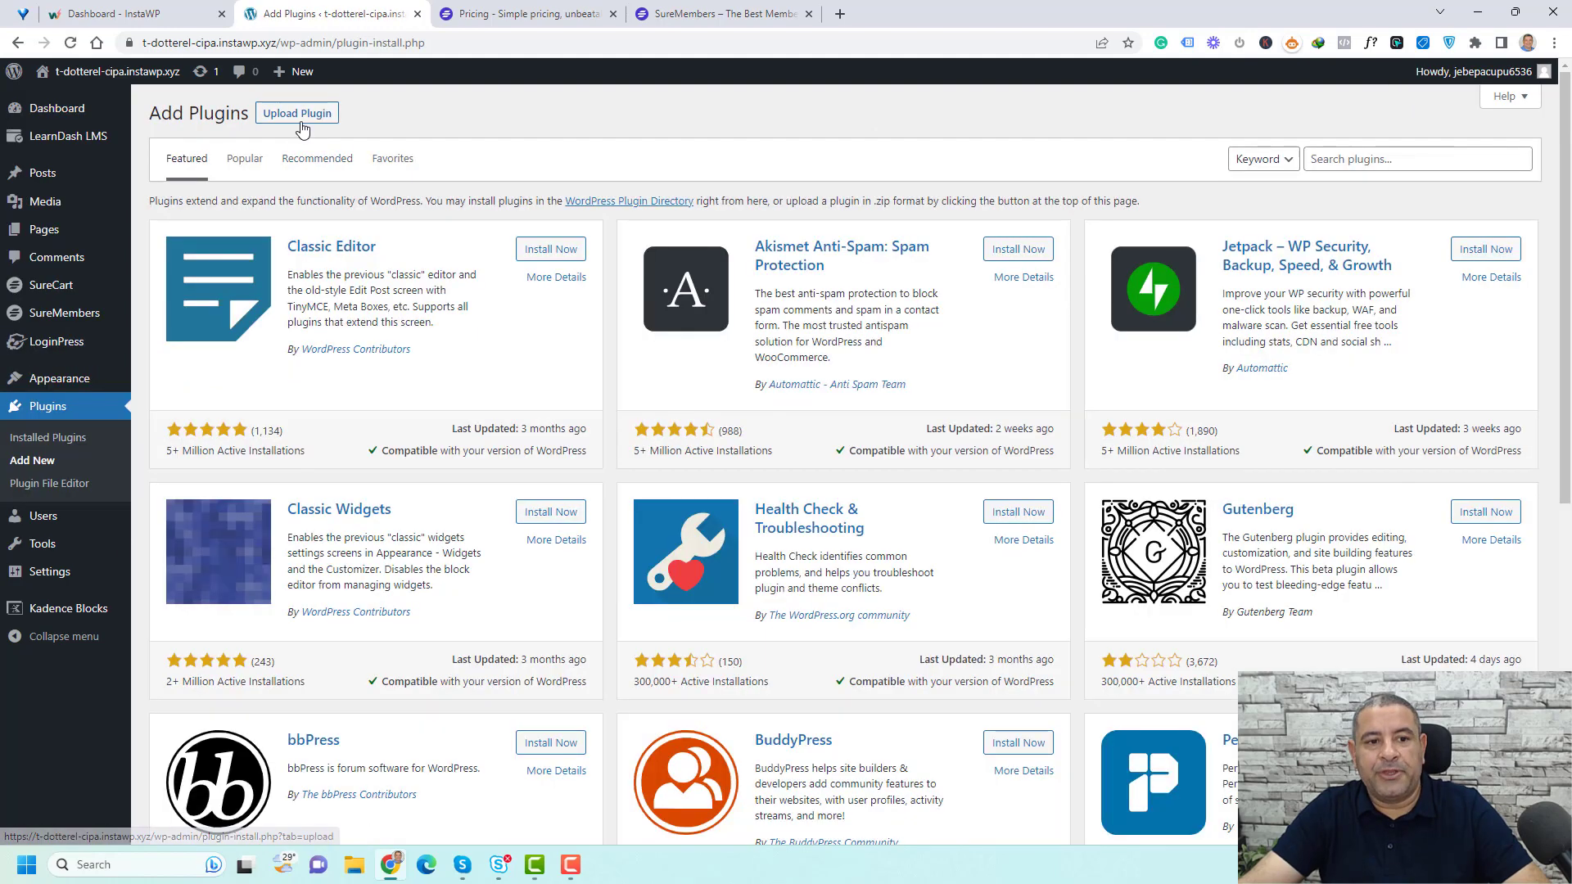
pyautogui.click(301, 115)
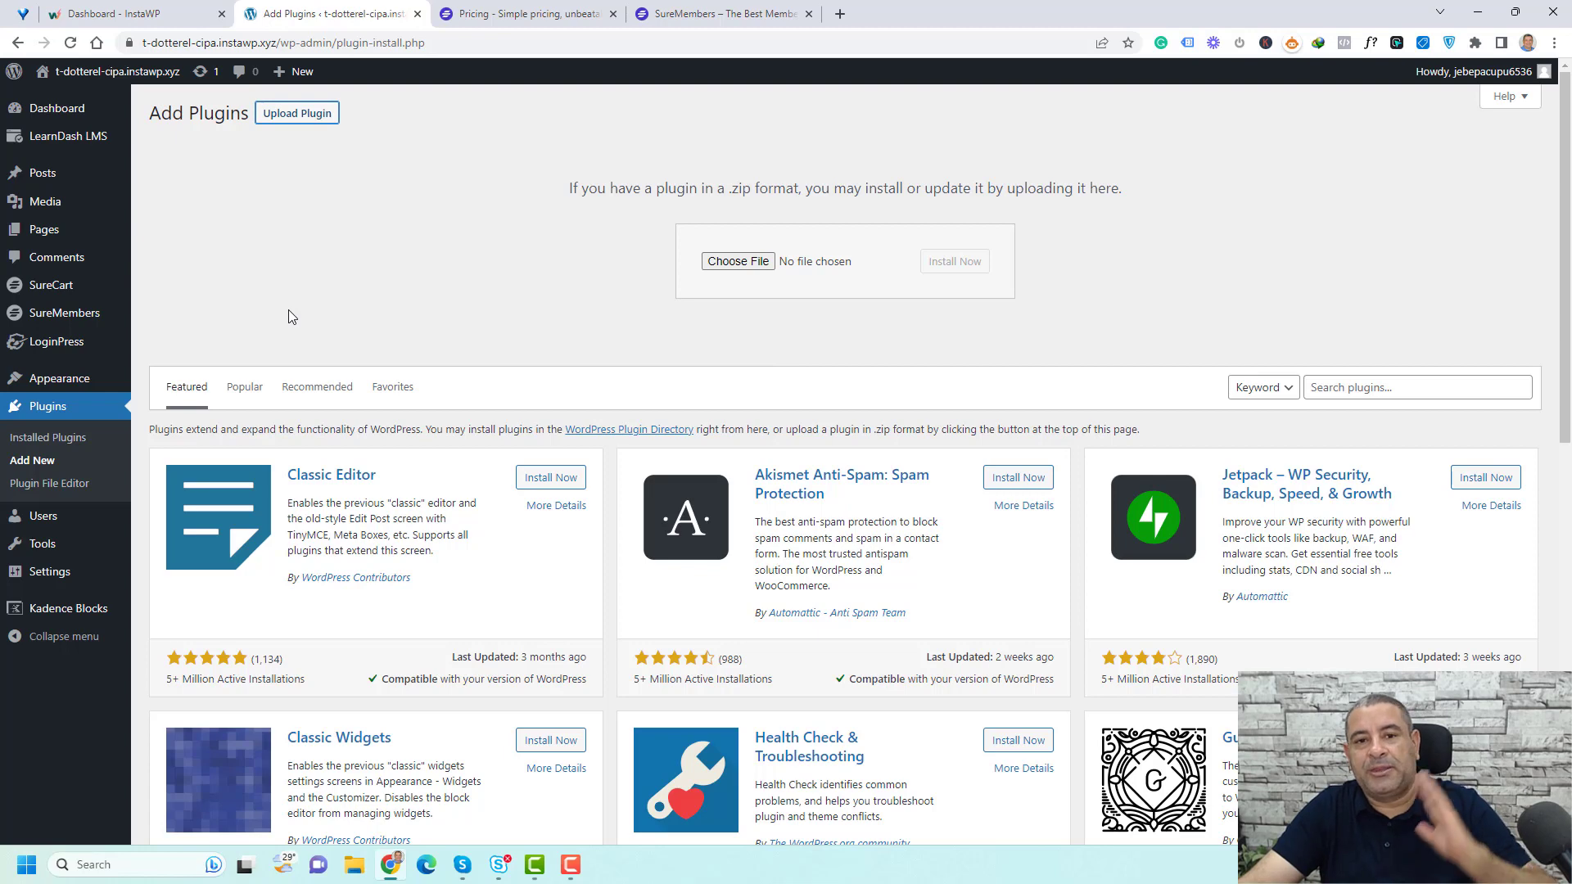
pyautogui.click(90, 322)
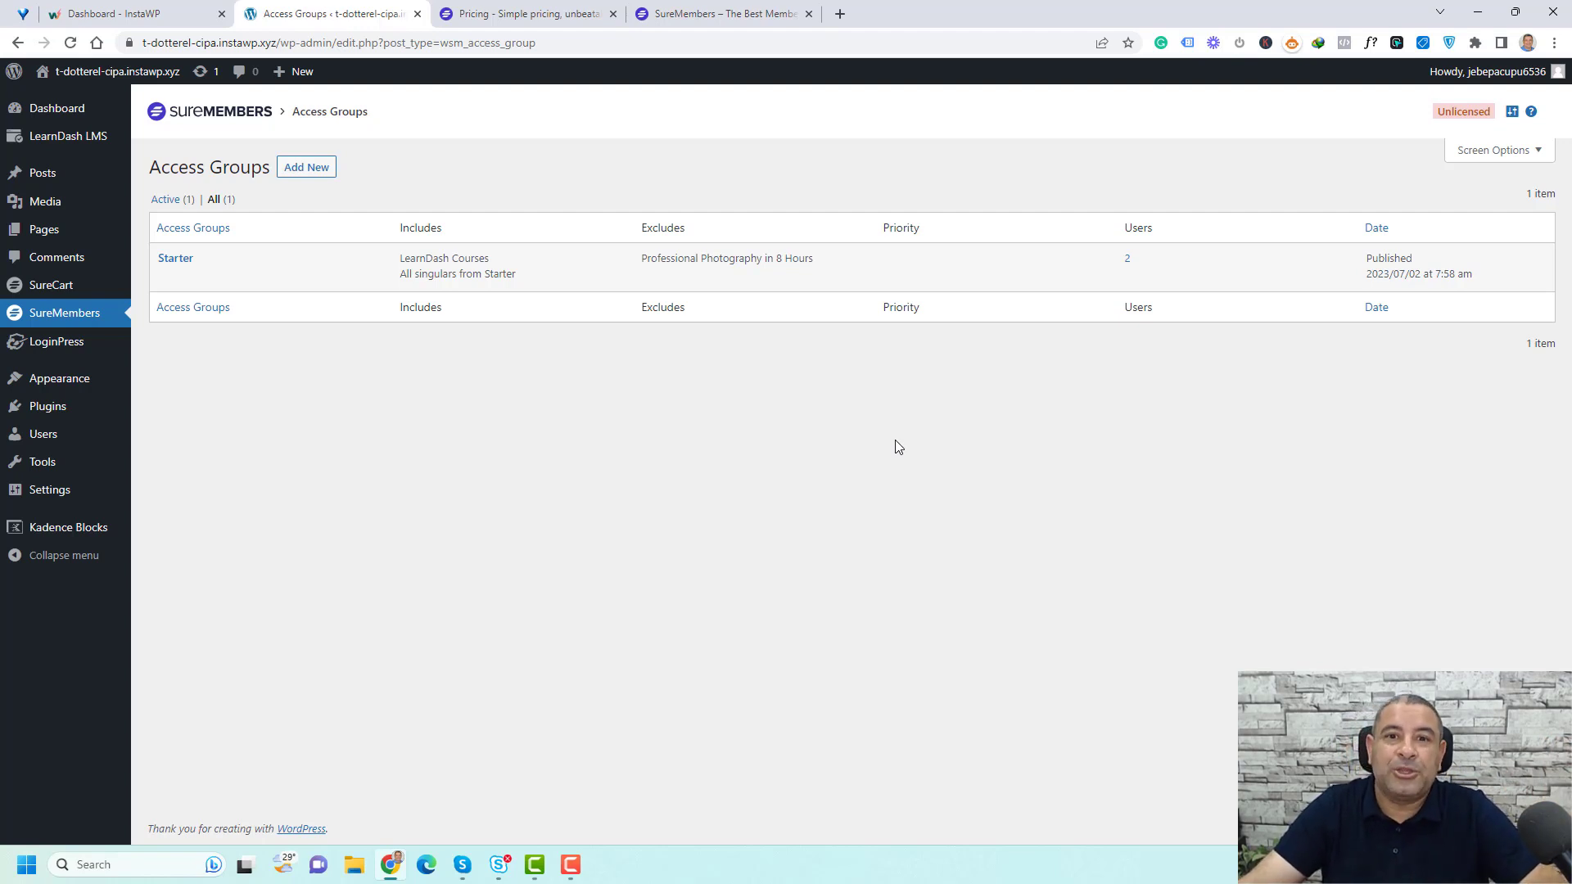
# Paste the copied license key into the Unlicensed badge's form, activate it, and close the confirmation.
pyautogui.click(1464, 115)
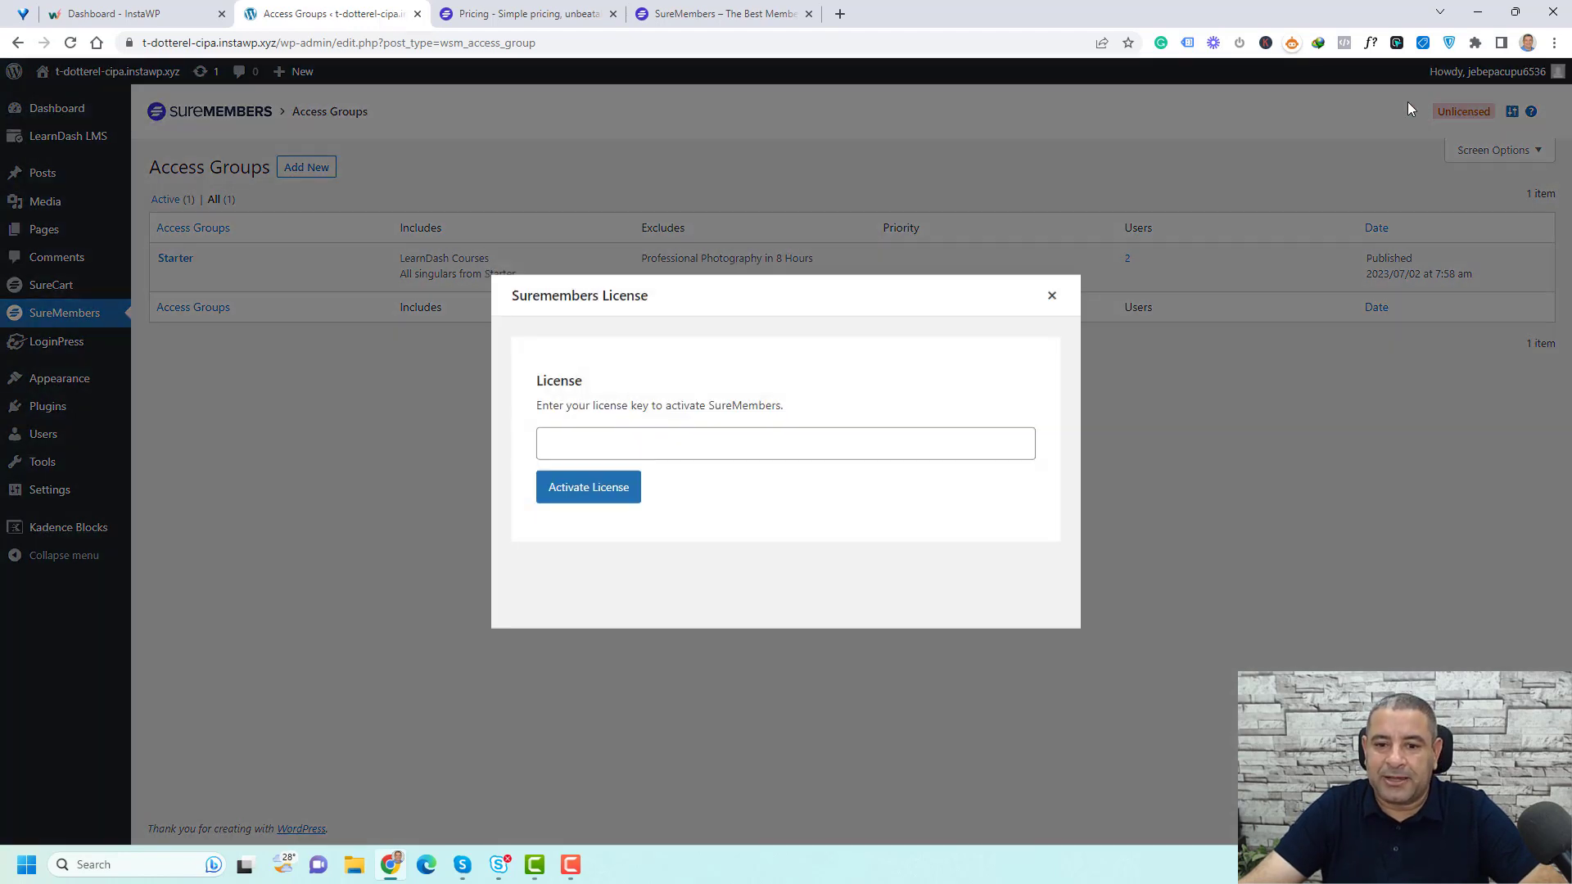
pyautogui.click(852, 433)
pyautogui.hotkey('ctrl', 'v')
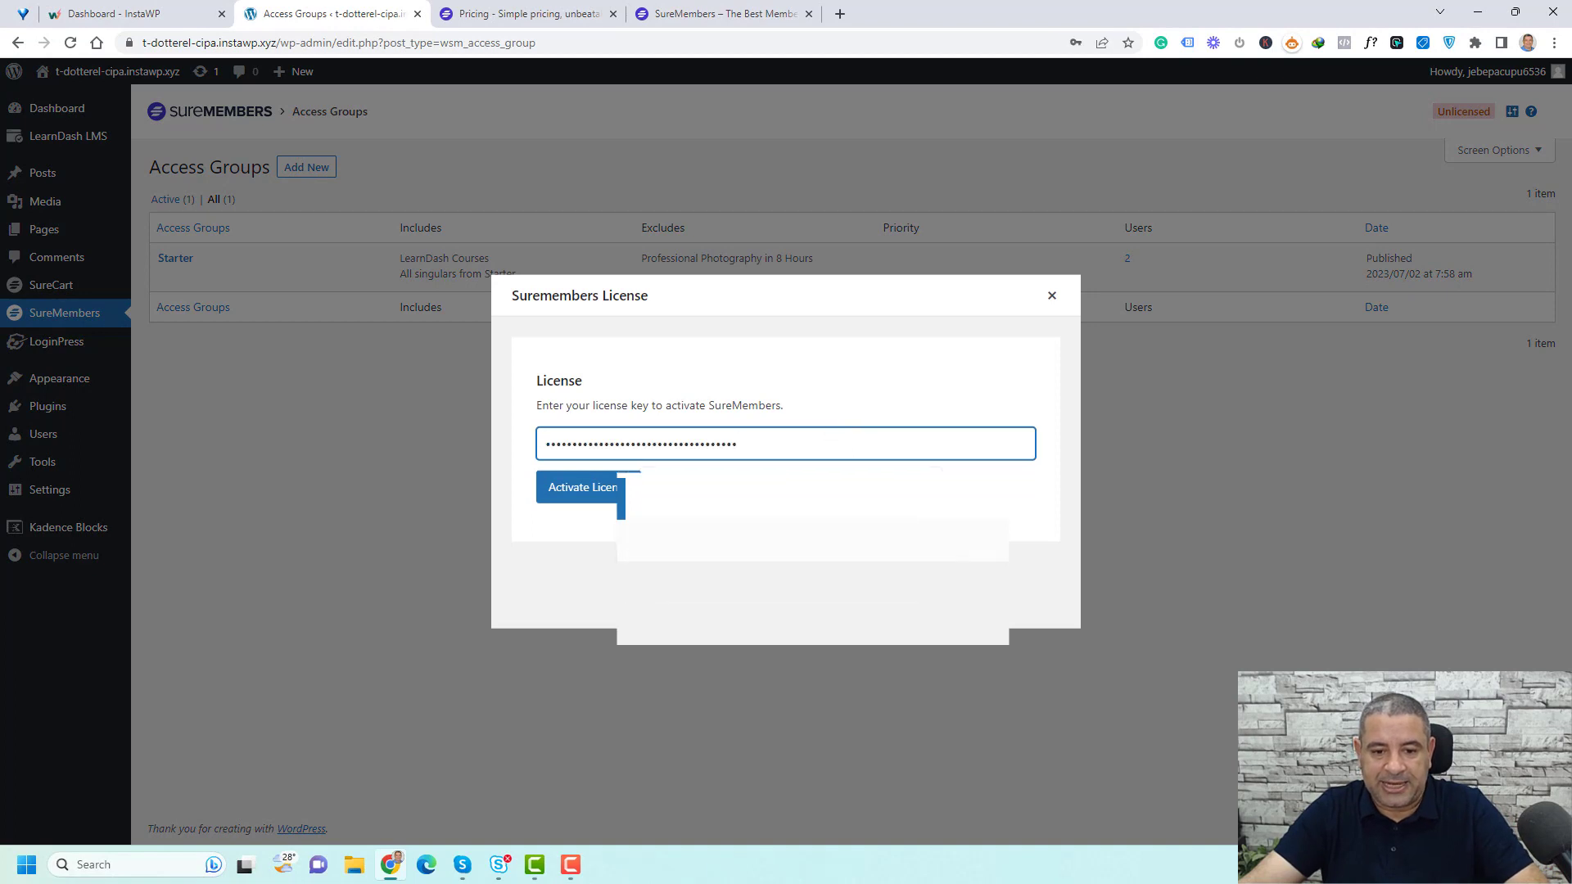
pyautogui.click(591, 489)
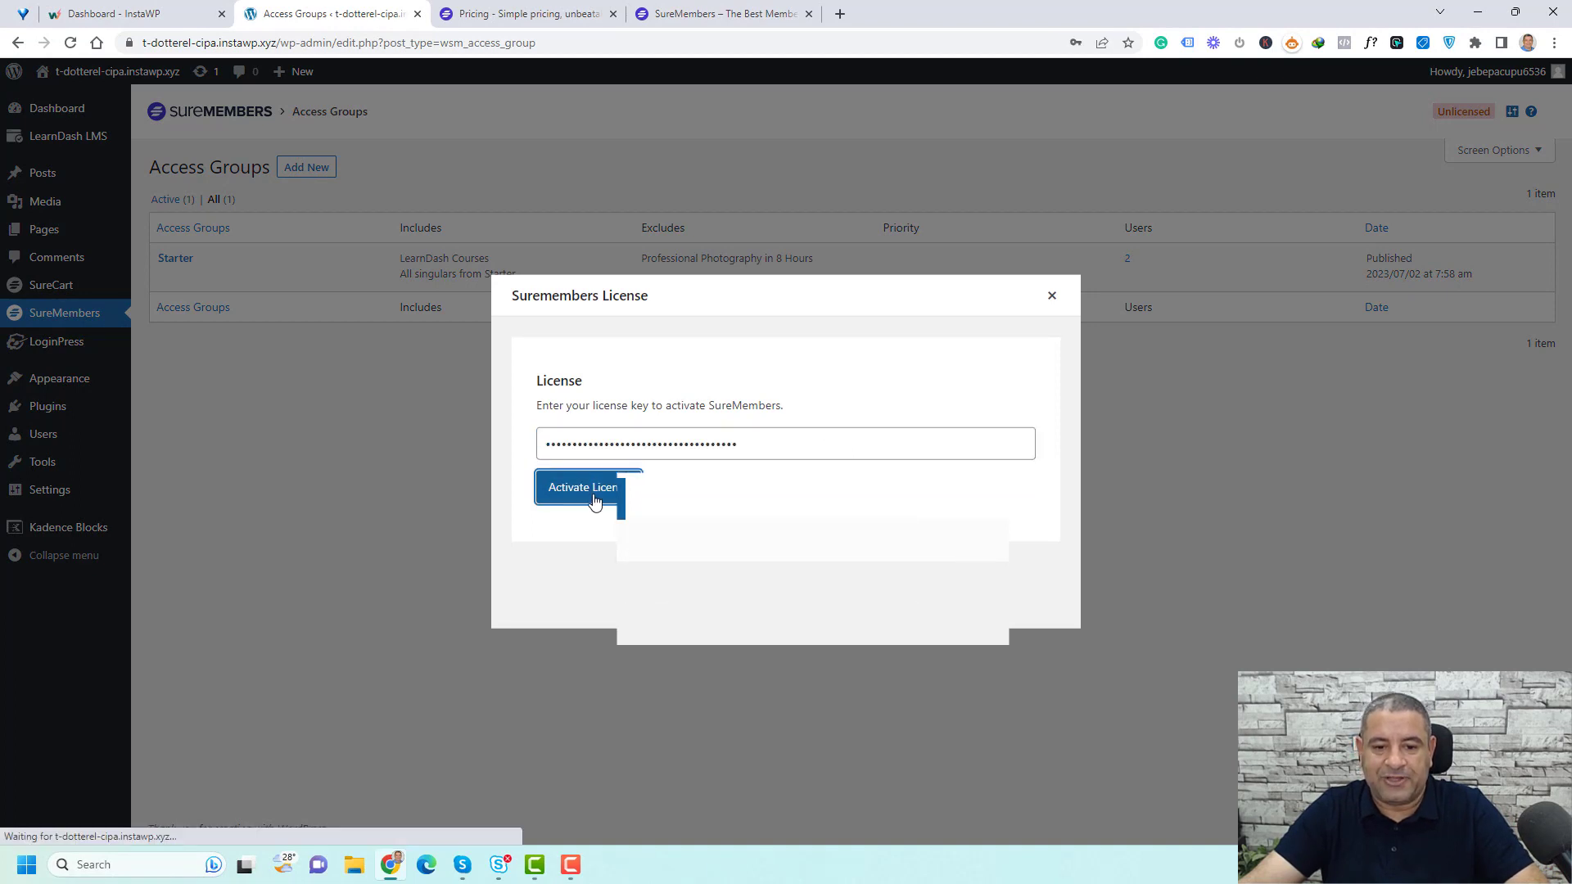
pyautogui.click(1052, 296)
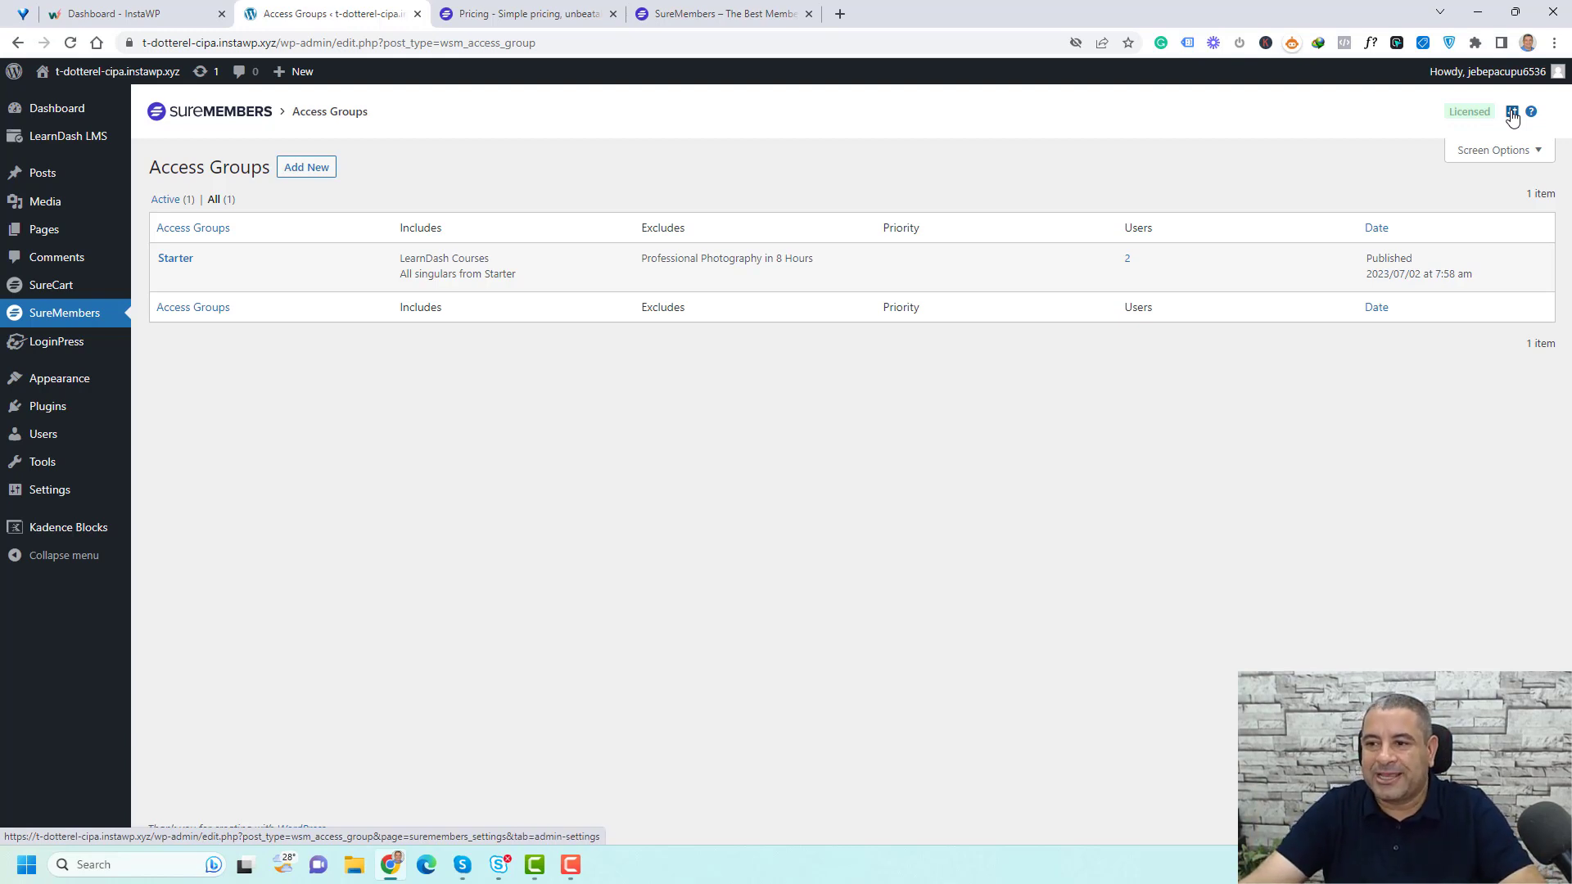
pyautogui.click(1512, 113)
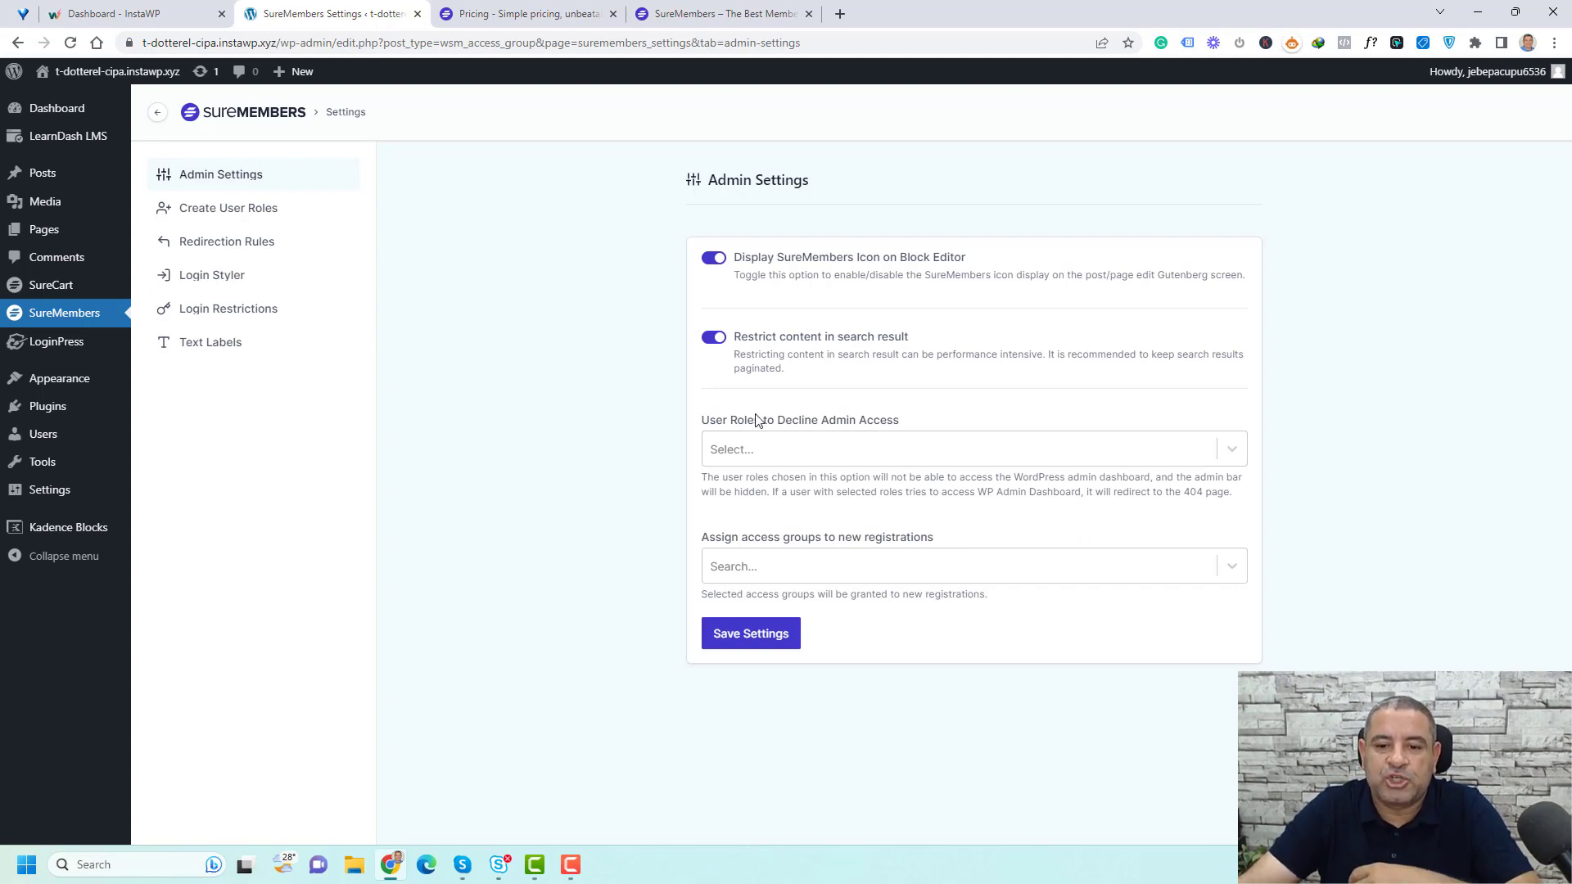
# Review Create User Roles, then Redirection Rules sending logins to /profile/ and logouts home.
pyautogui.click(203, 209)
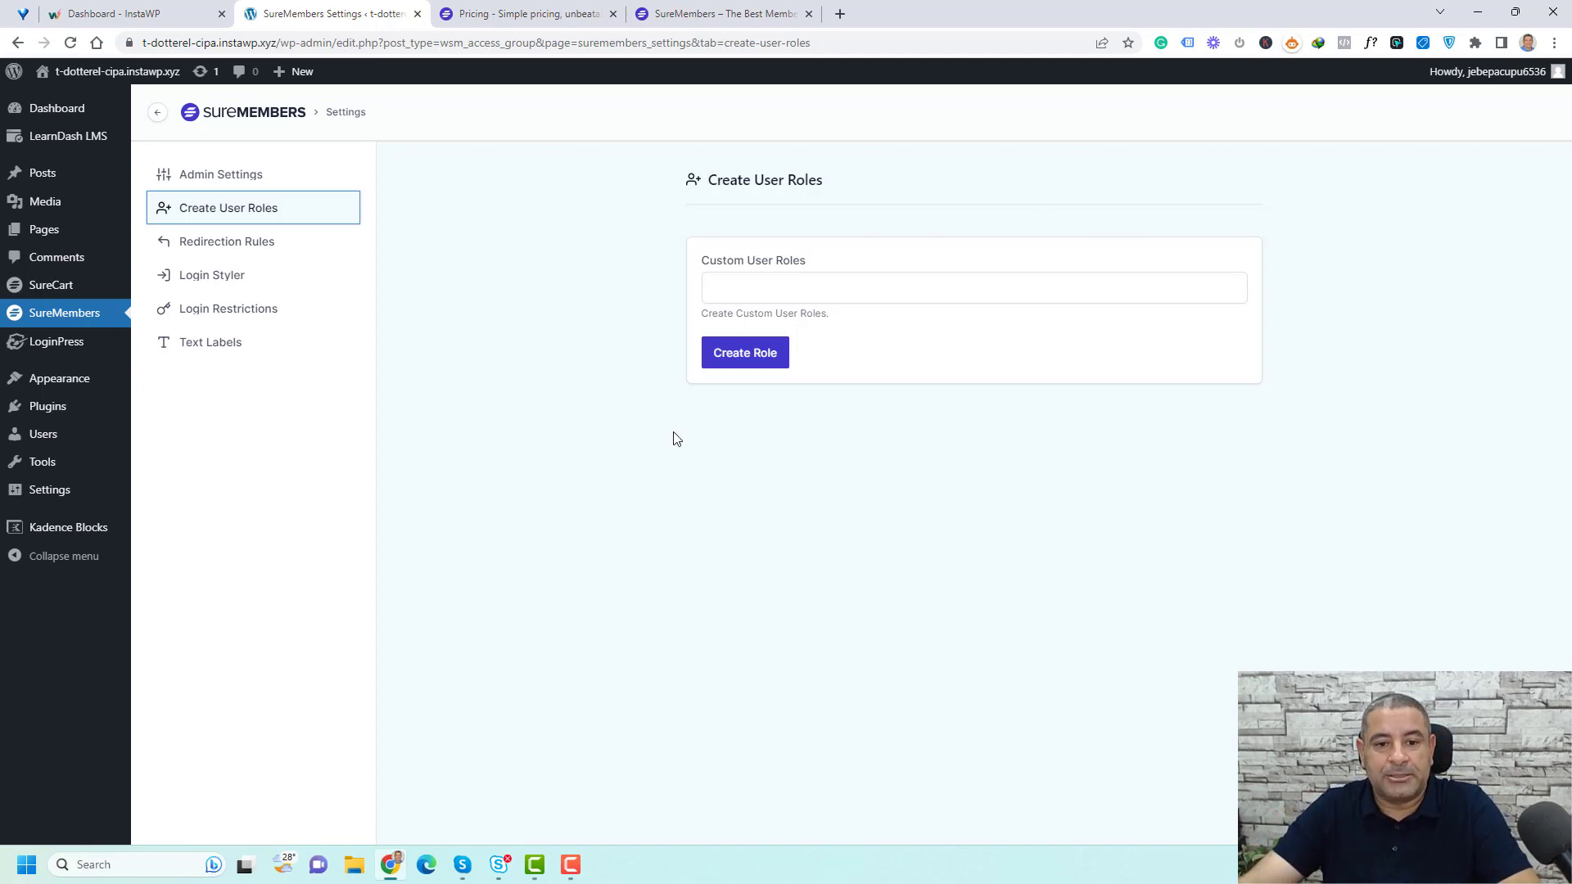
pyautogui.click(216, 247)
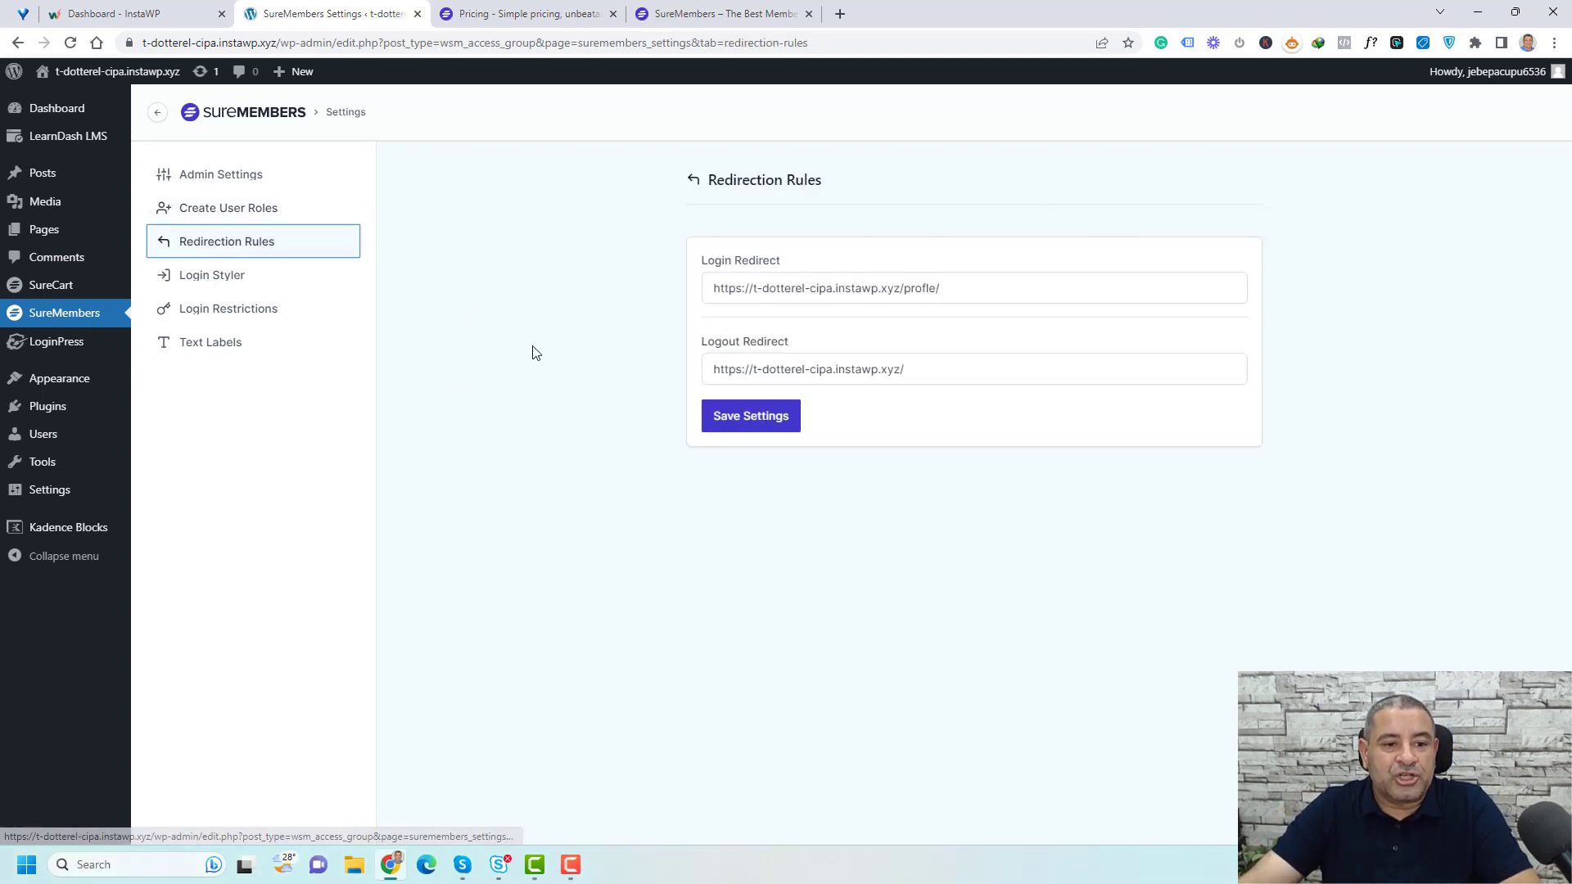
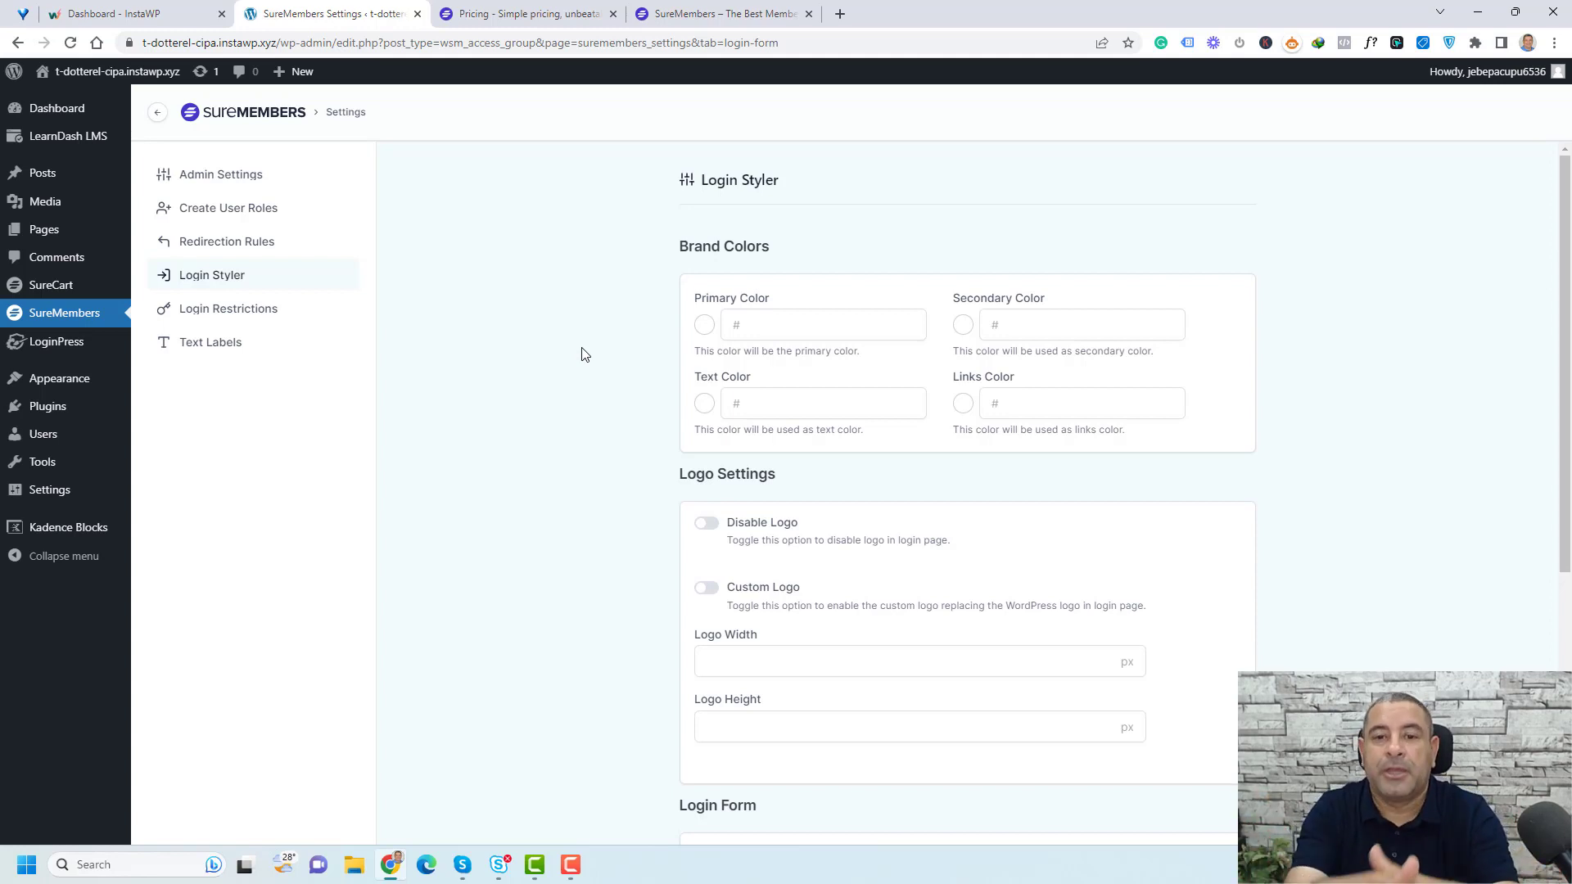
# Go to the Login Styler page of the SureMembers Settings.
pyautogui.click(214, 308)
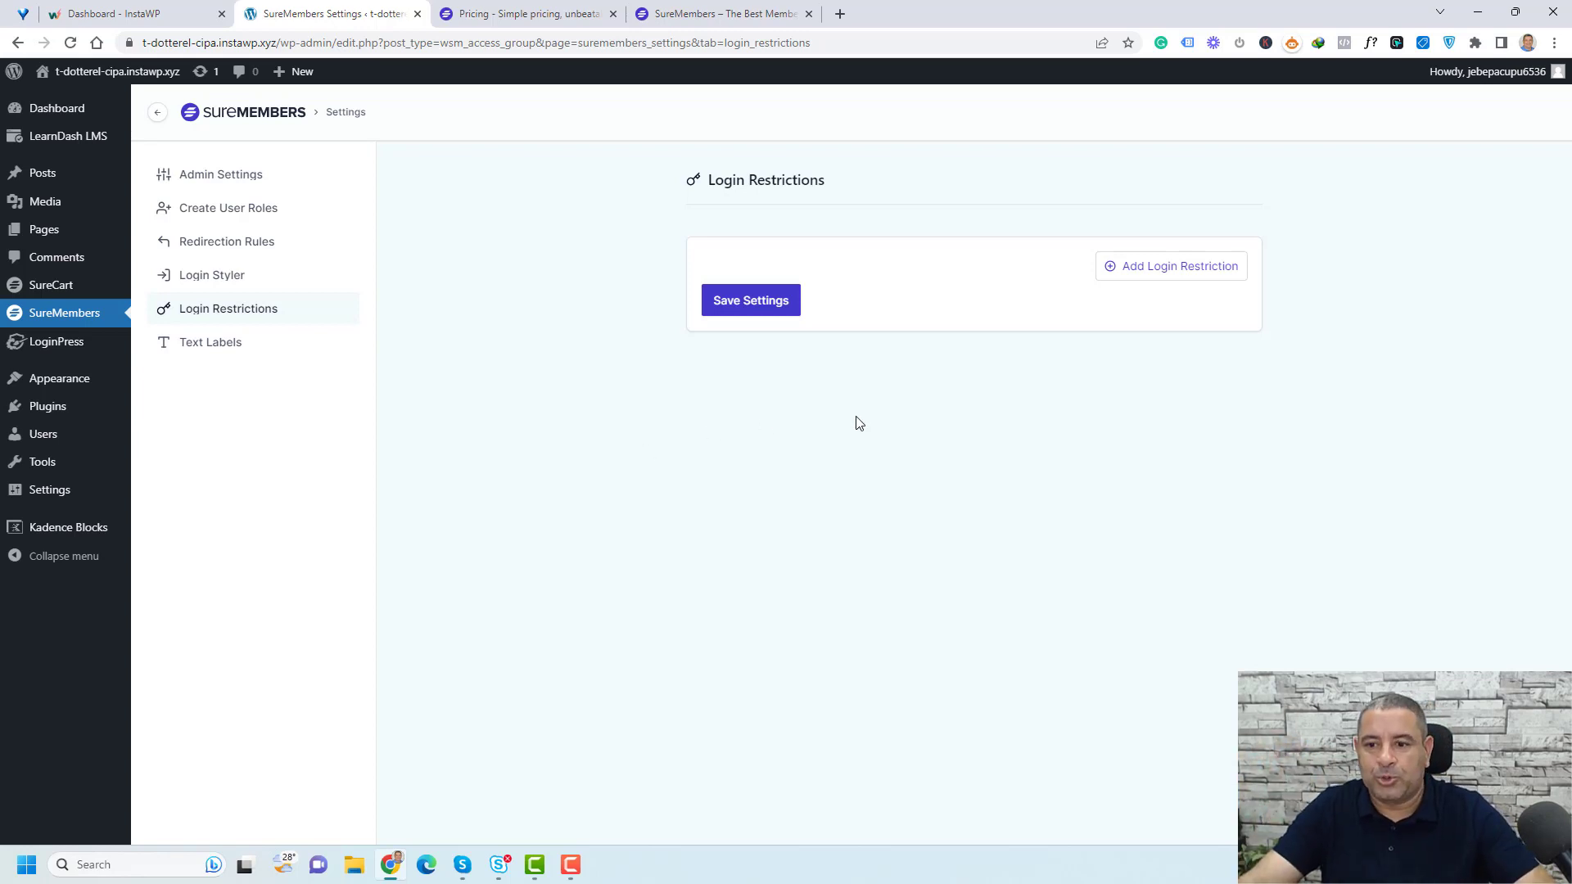
# Add a login restriction limiting all roles to 5 concurrent logins, and save it.
pyautogui.click(1130, 270)
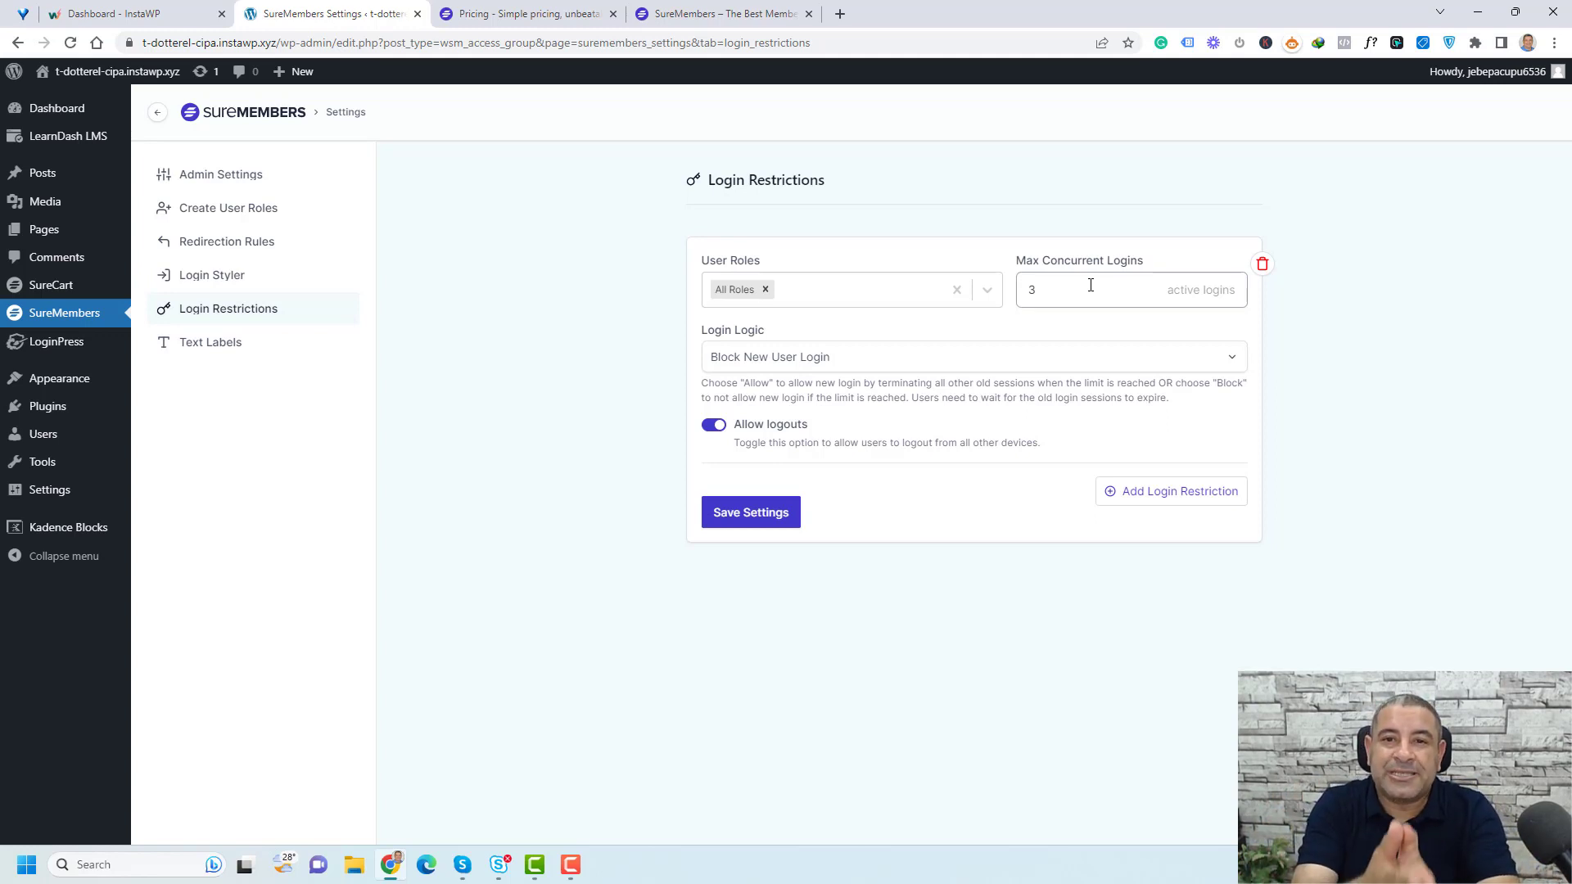
pyautogui.click(1046, 287)
pyautogui.doubleClick(1030, 288)
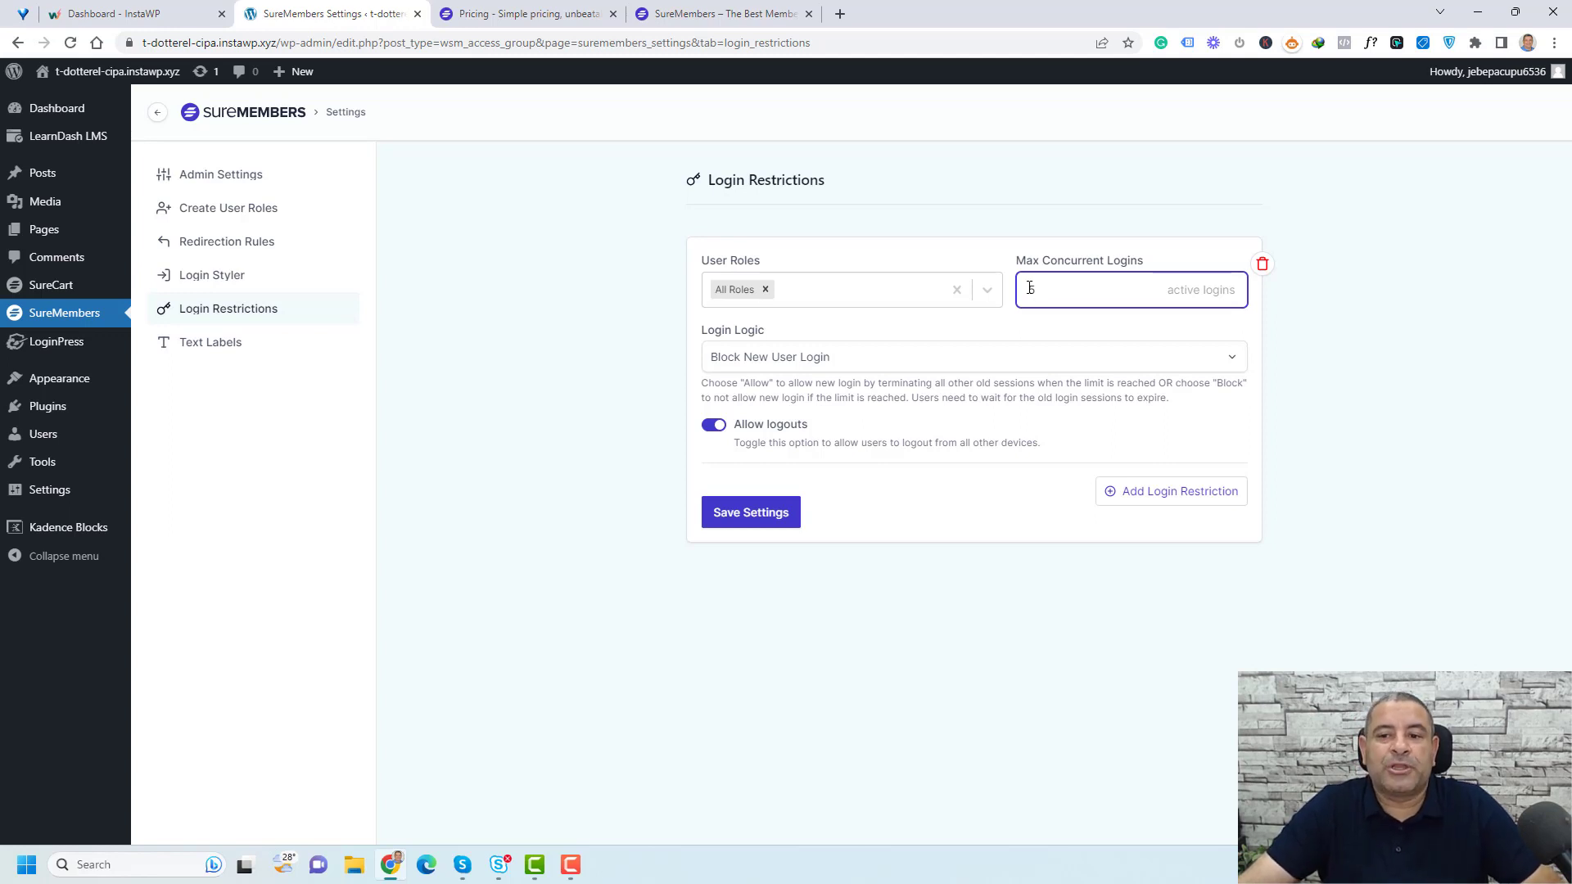
pyautogui.write('5')
pyautogui.click(570, 302)
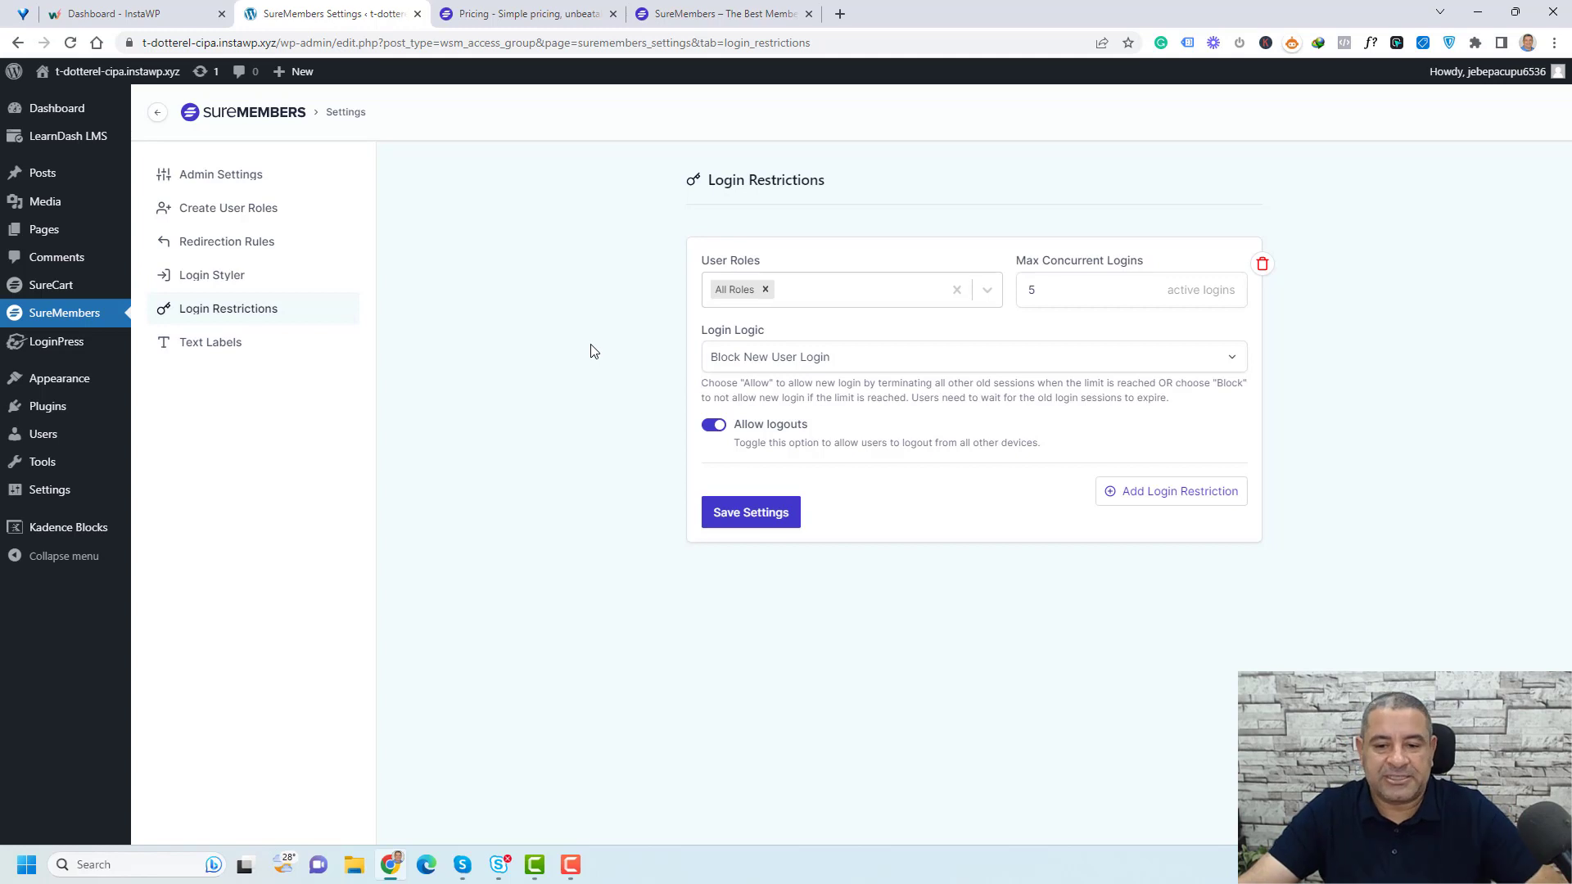
pyautogui.click(759, 522)
pyautogui.click(325, 341)
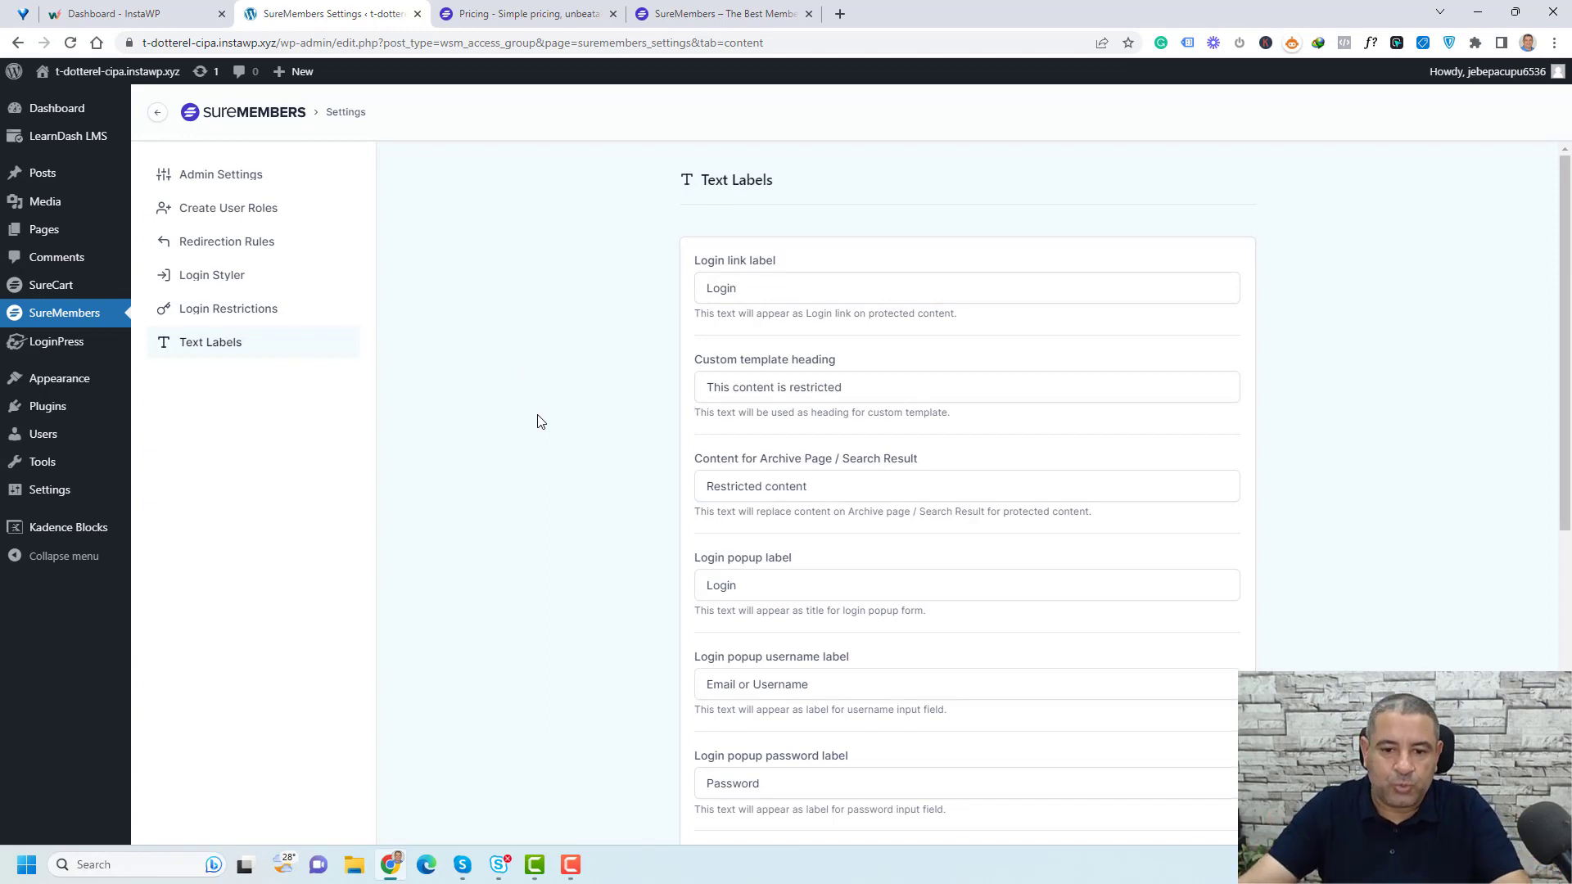
pyautogui.scroll(-7, 538, 422)
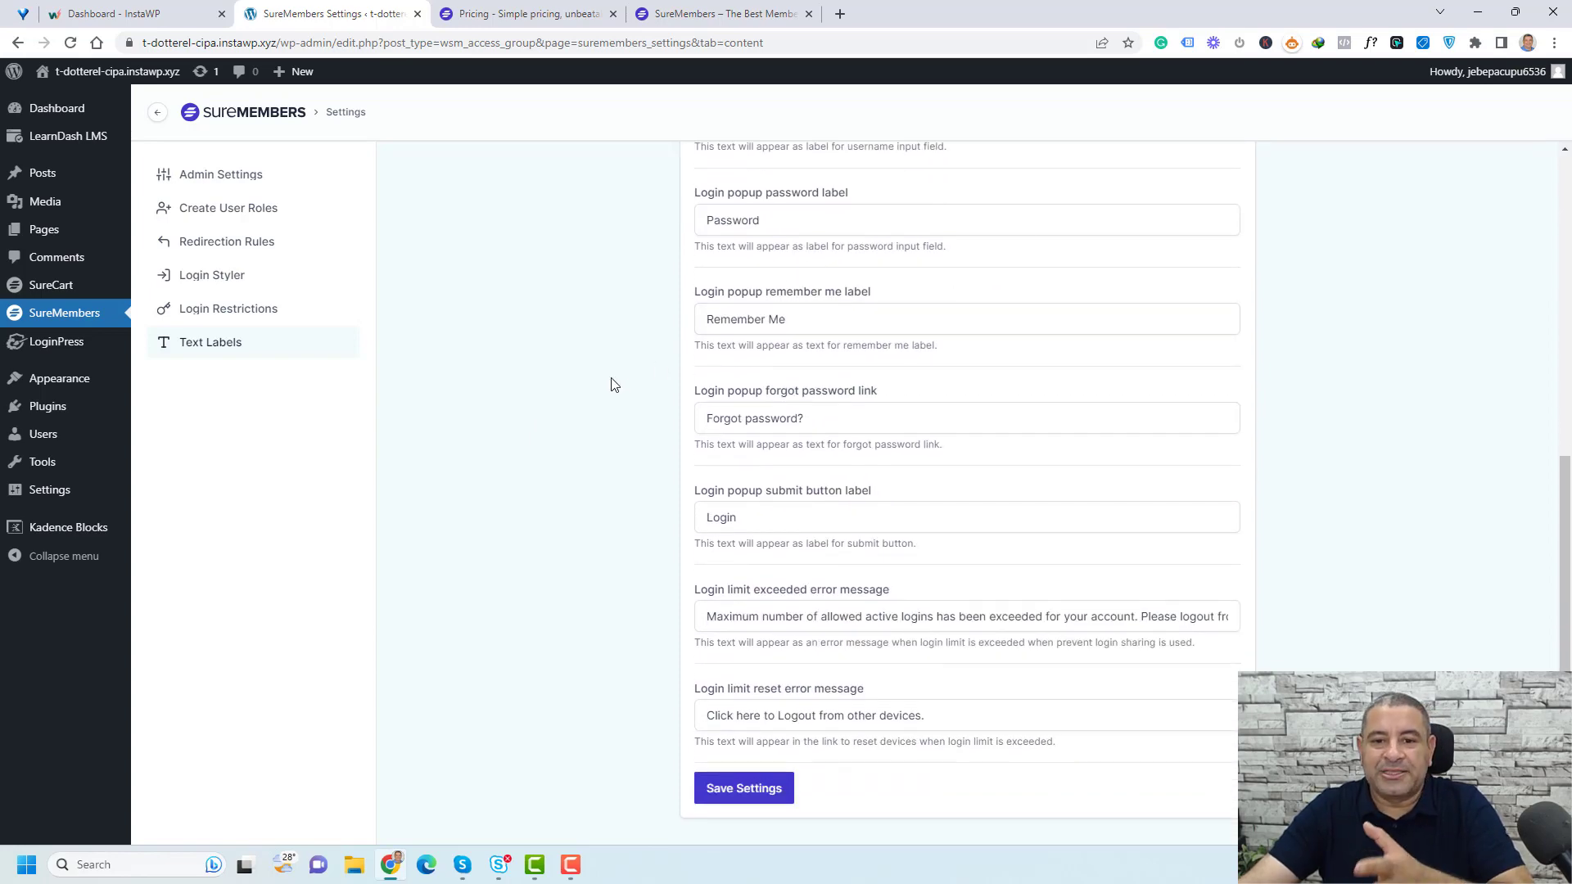
pyautogui.scroll(6, 615, 384)
pyautogui.scroll(1, 615, 385)
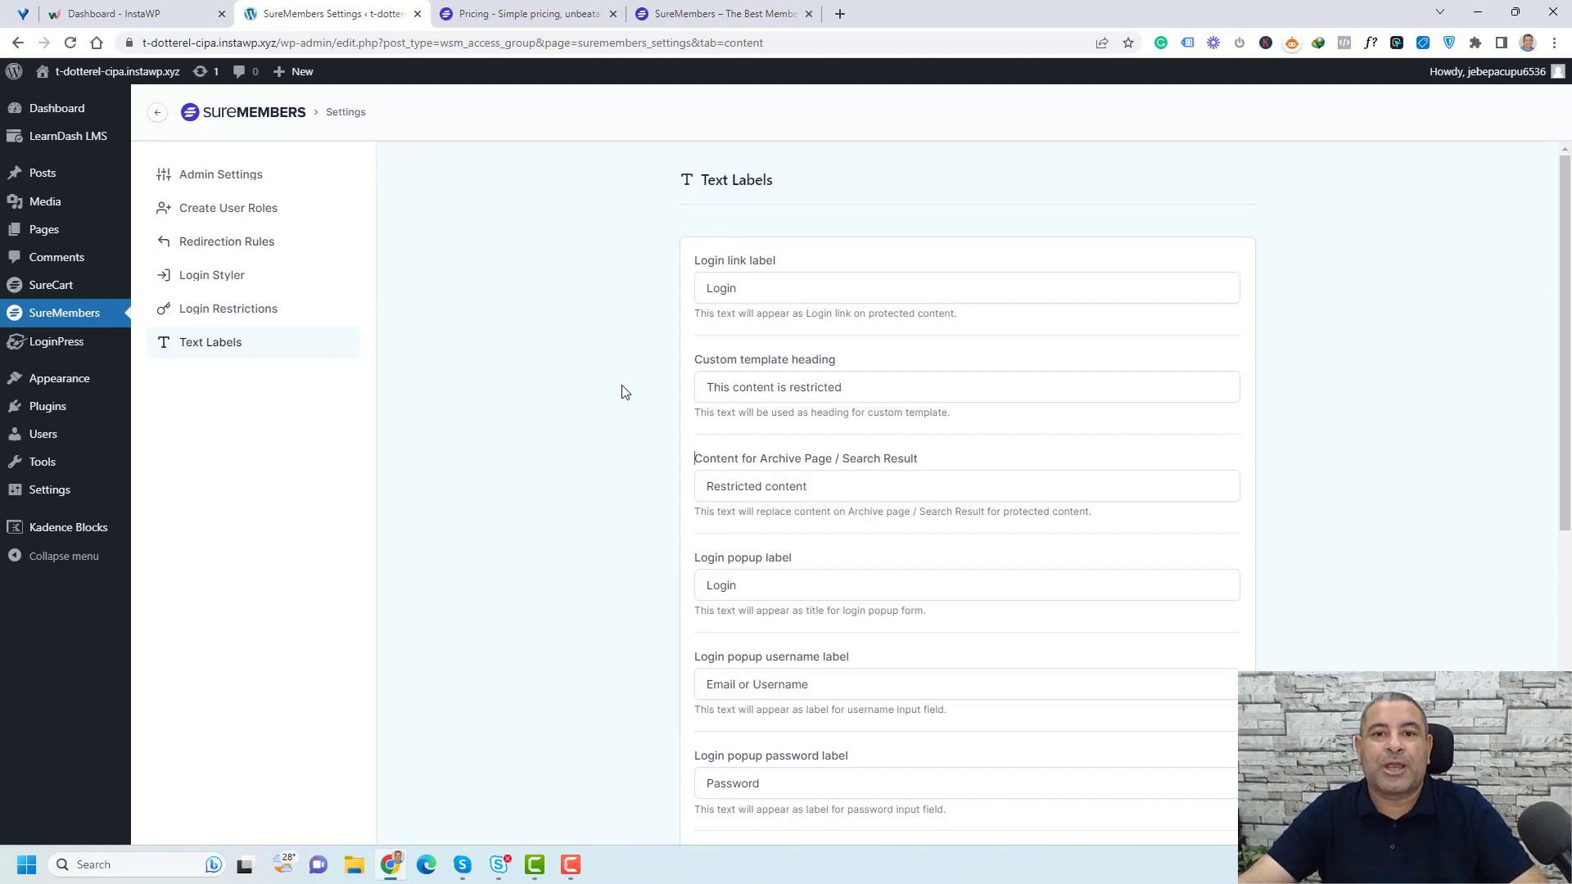
# Go to the SureMembers Access Groups list and start a new access group.
pyautogui.click(69, 317)
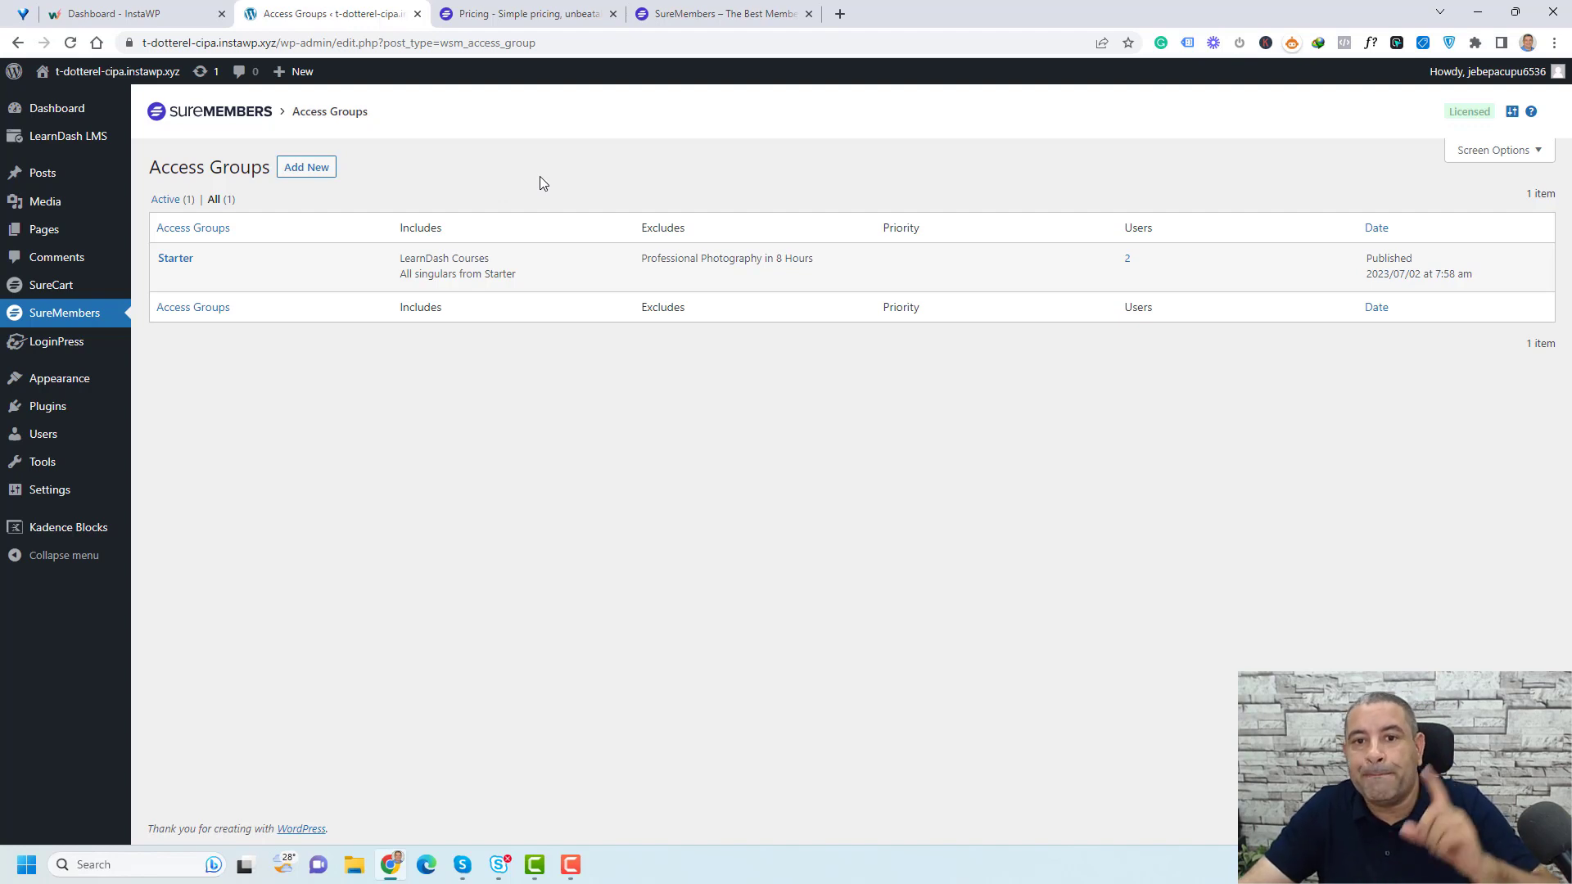
pyautogui.click(305, 168)
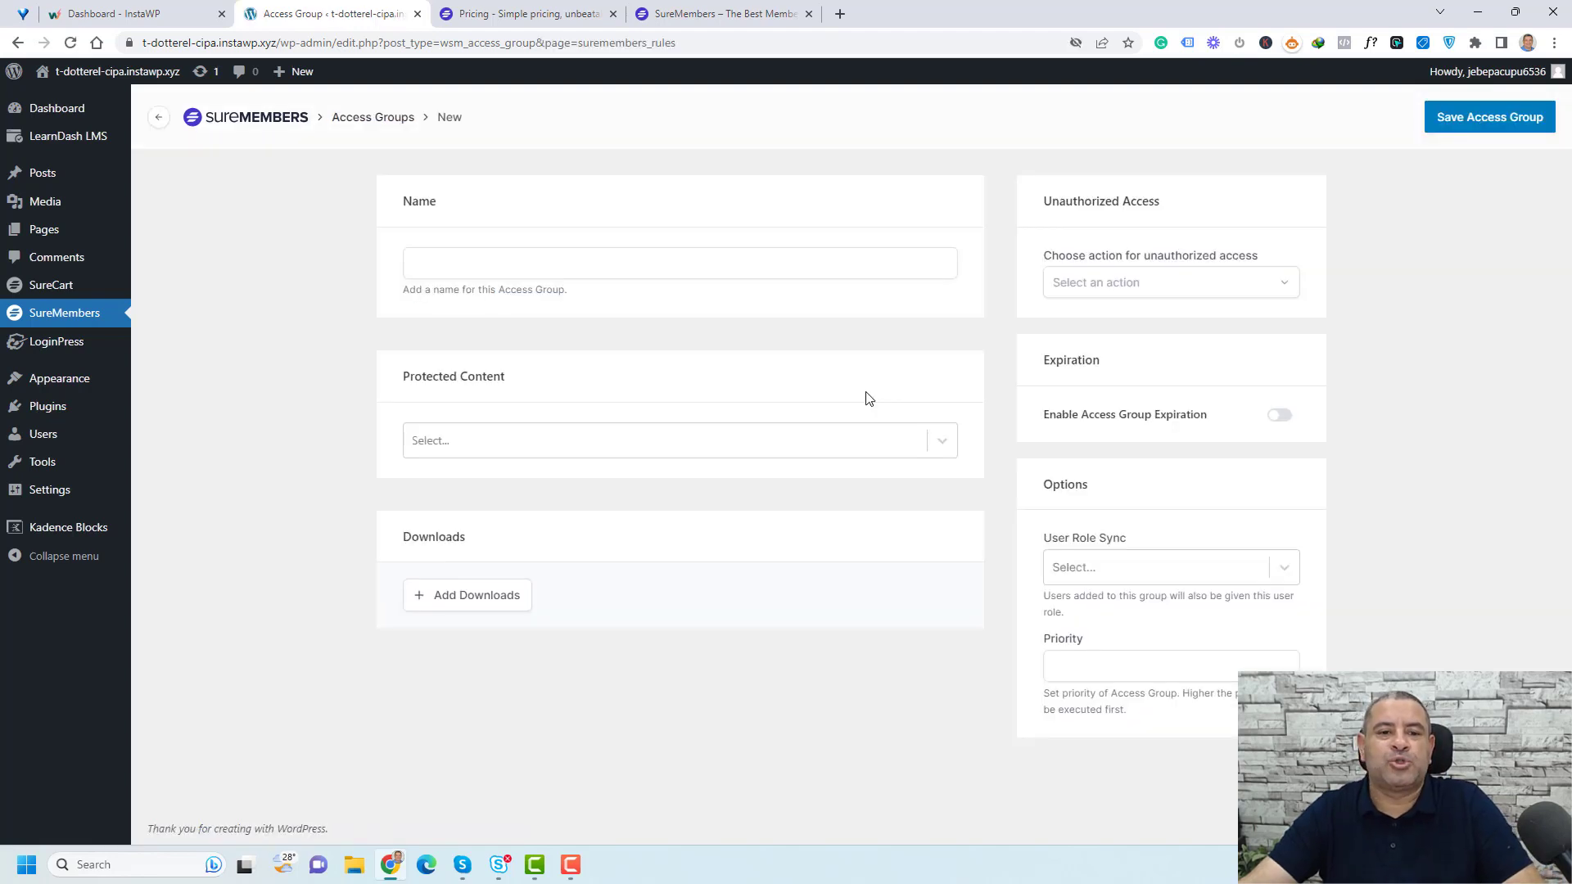
# Name the new access group 'Professional Membership Level'.
pyautogui.click(763, 261)
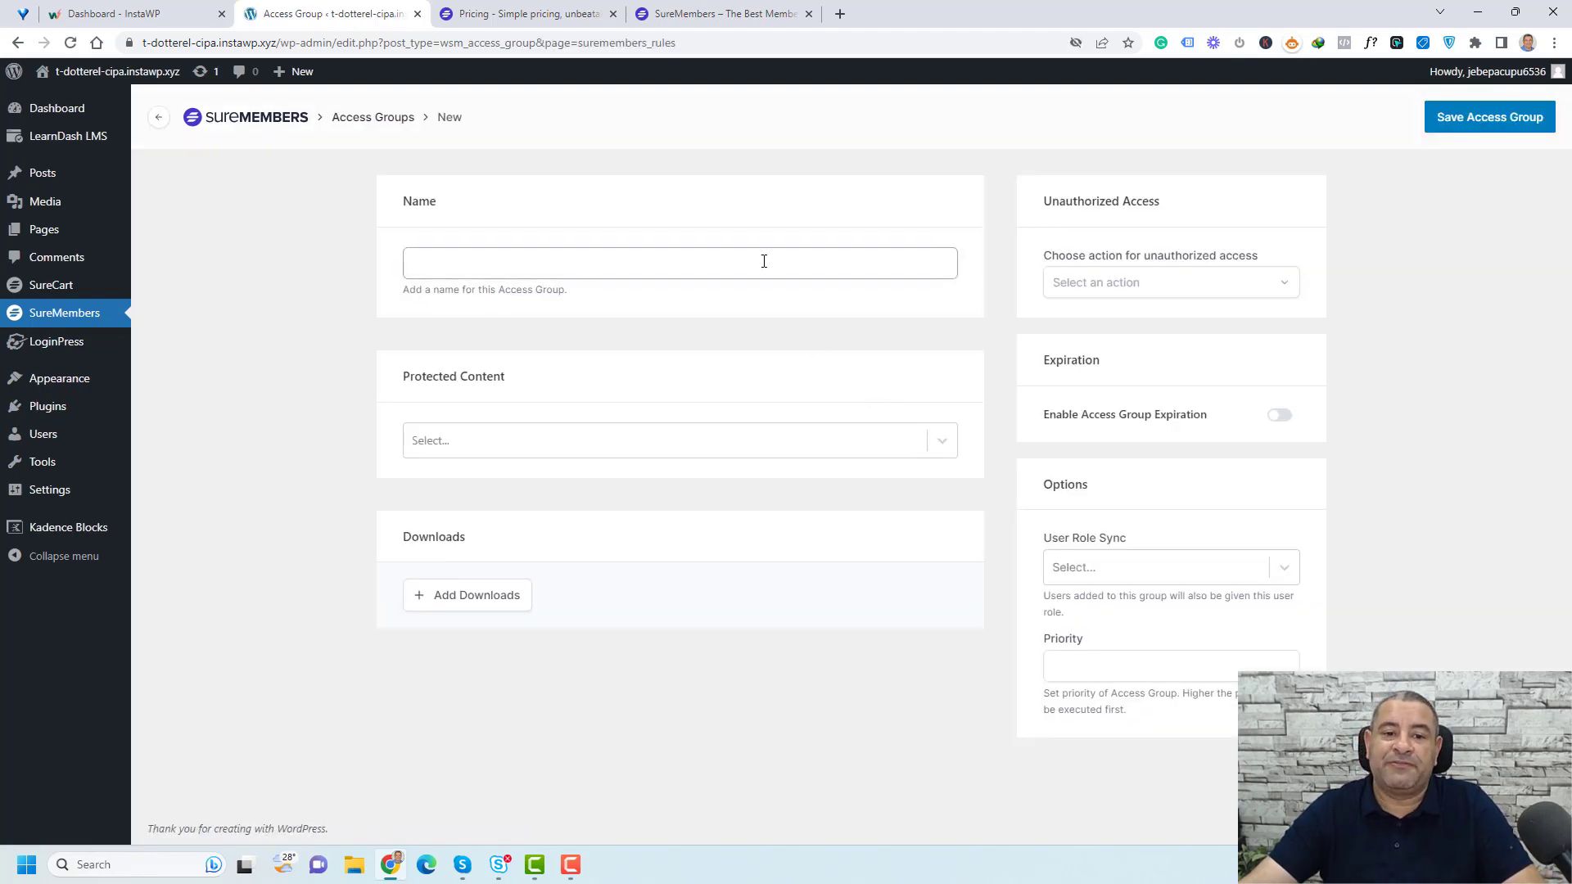
pyautogui.write('Professional Membership Level')
pyautogui.click(346, 357)
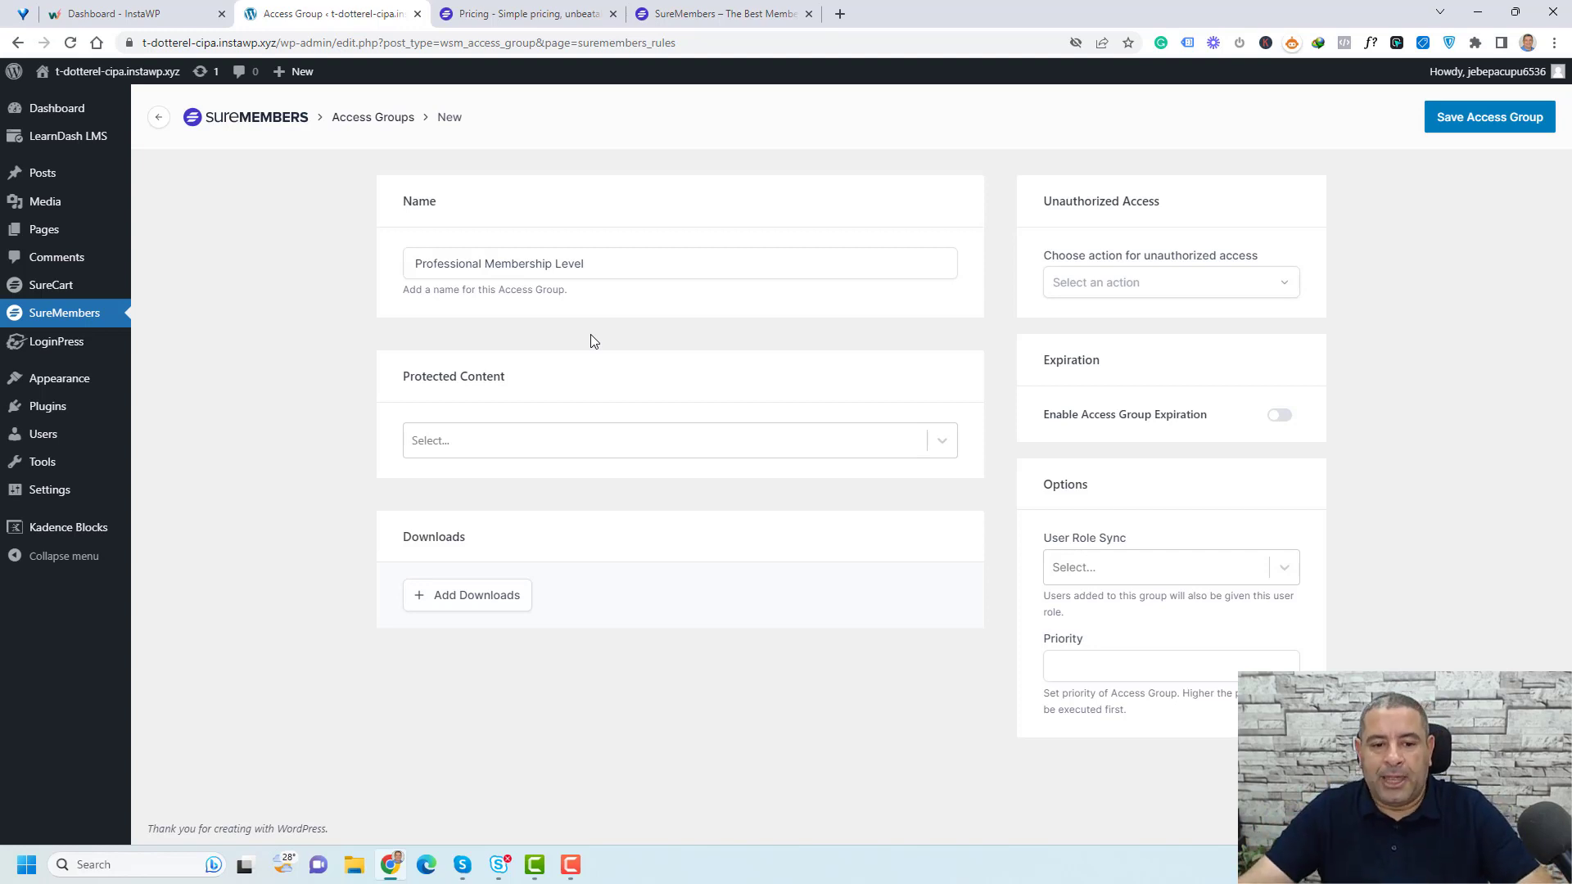
# Browse the Protected Content dropdown to review which content types can be protected.
pyautogui.click(943, 442)
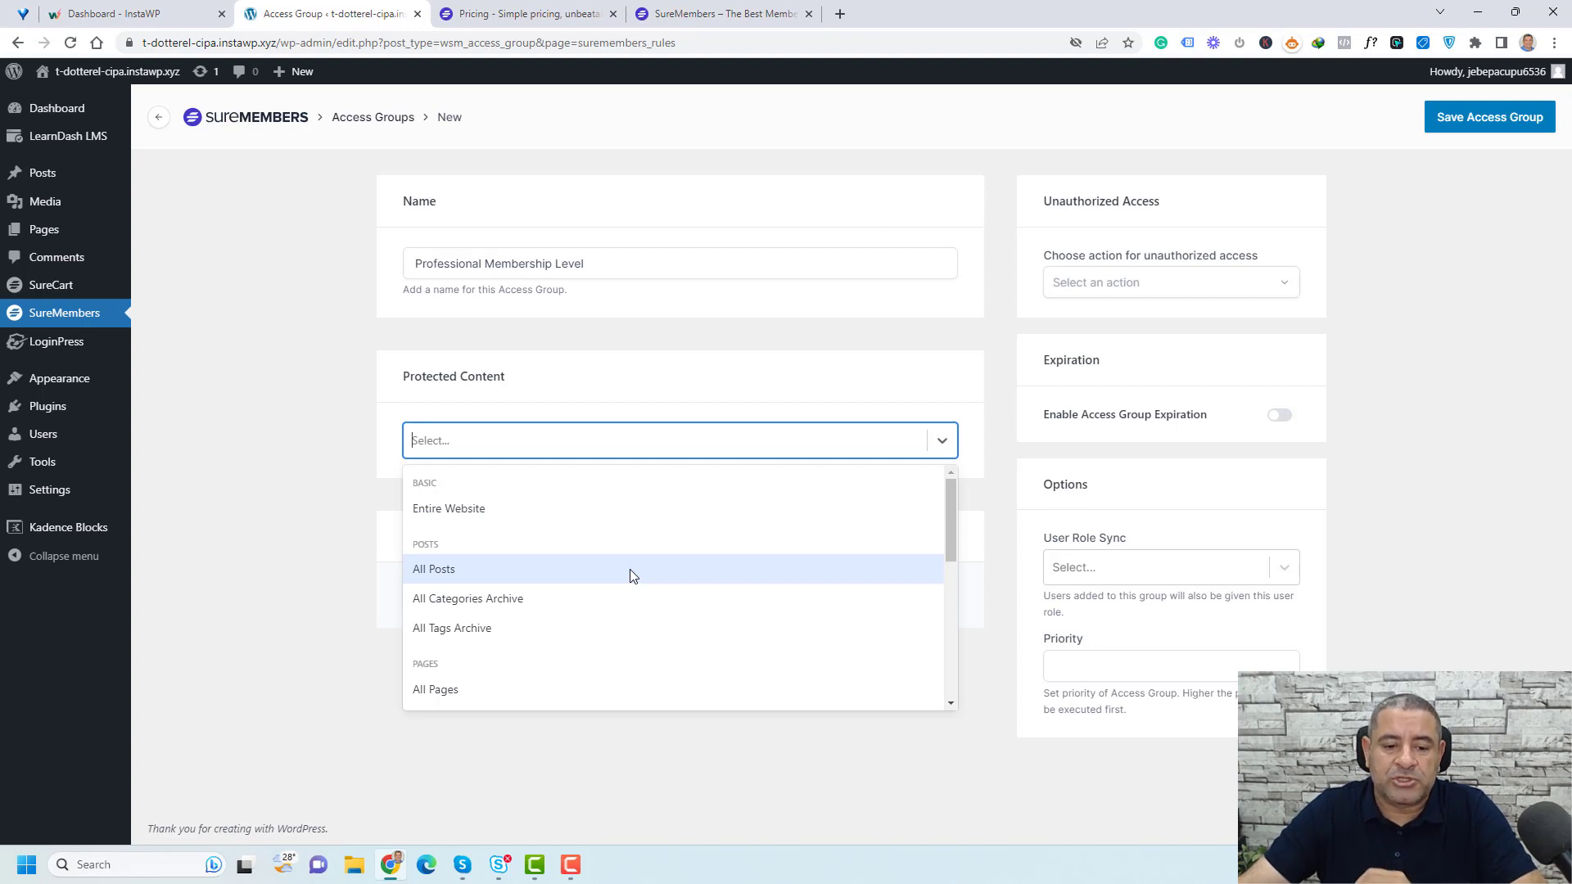
pyautogui.scroll(-5, 582, 614)
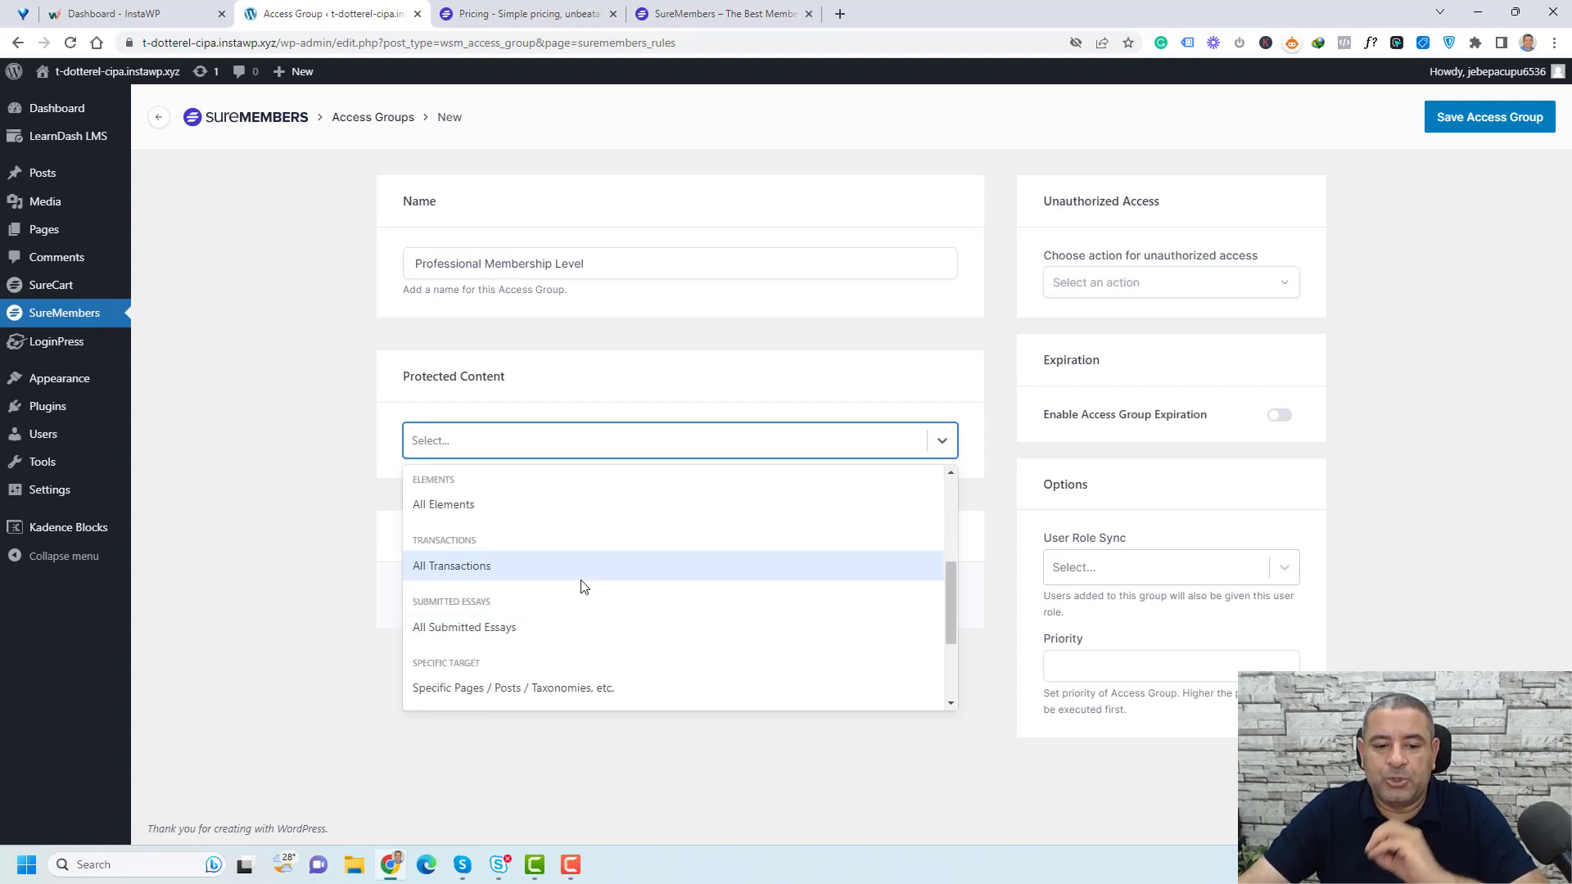
pyautogui.scroll(-3, 579, 619)
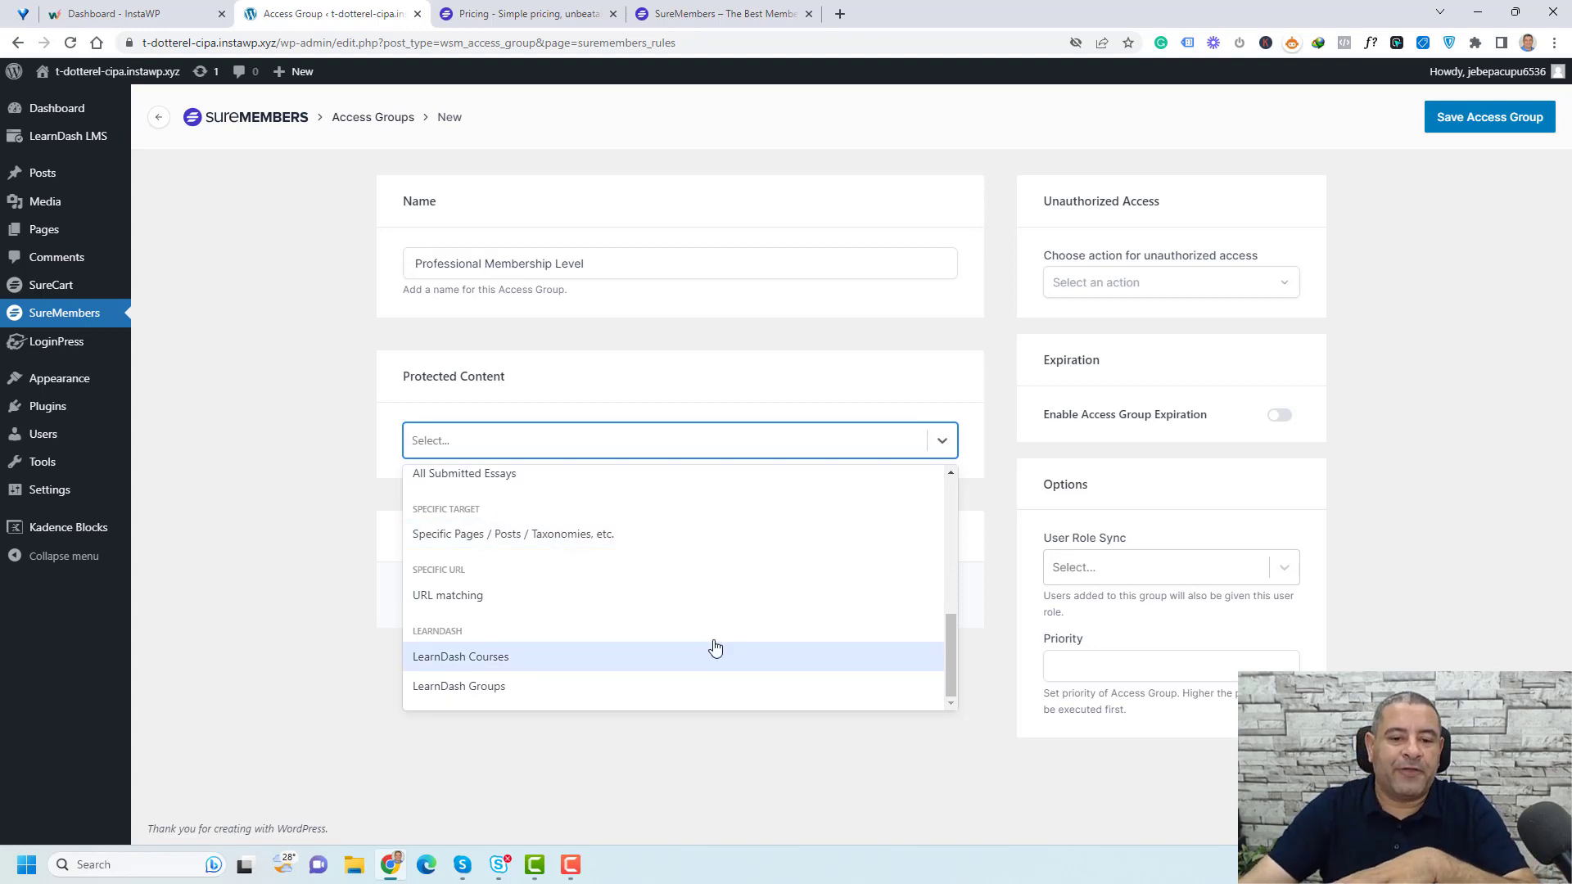
pyautogui.scroll(6, 715, 647)
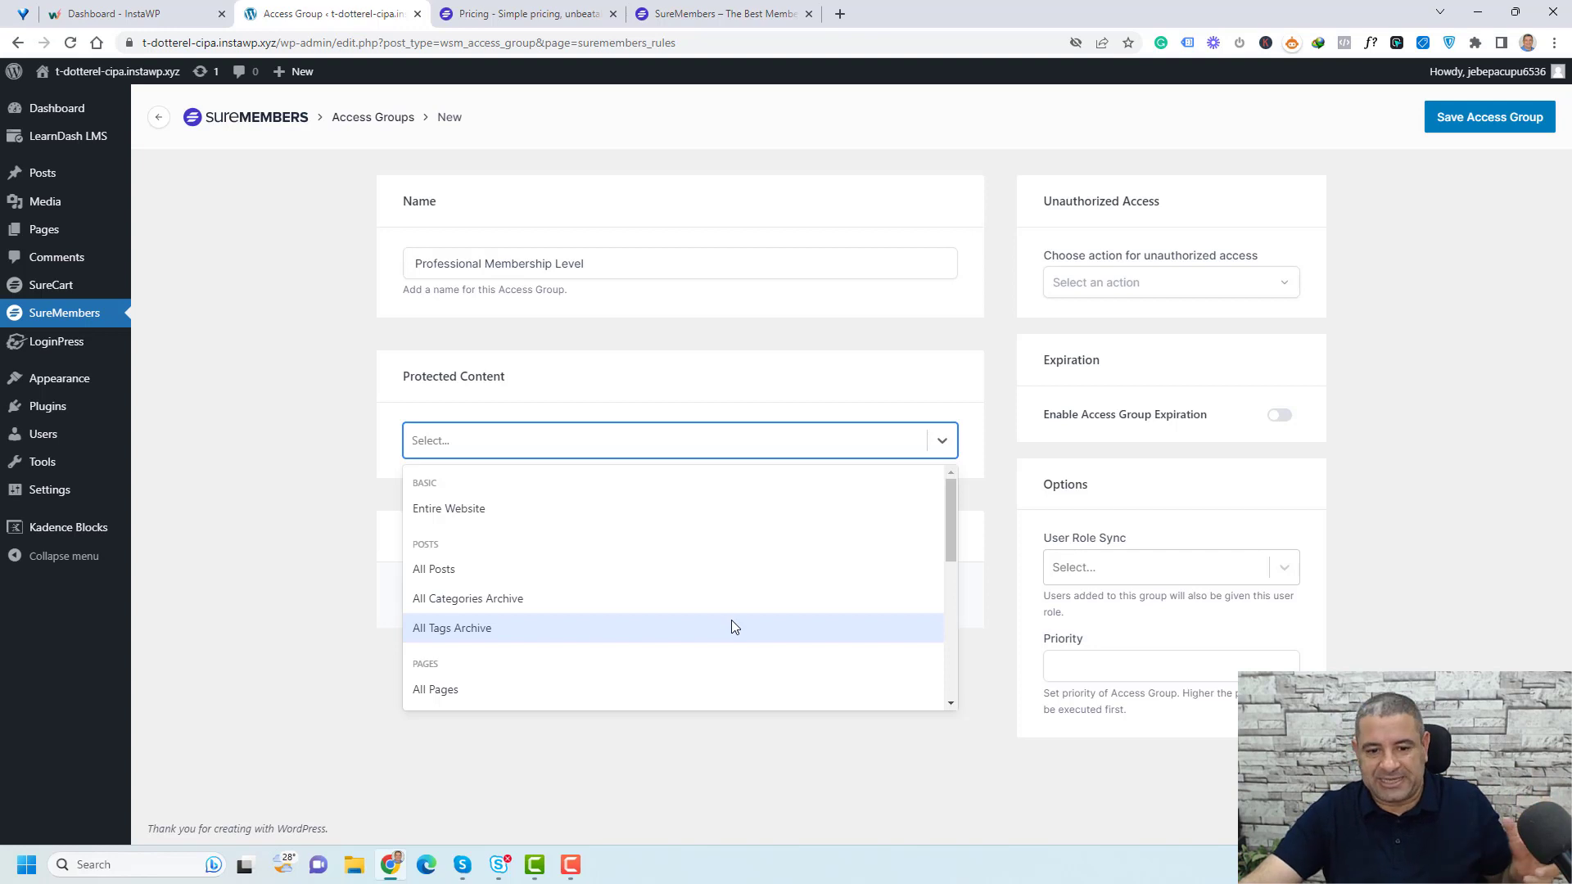
pyautogui.scroll(-10, 733, 627)
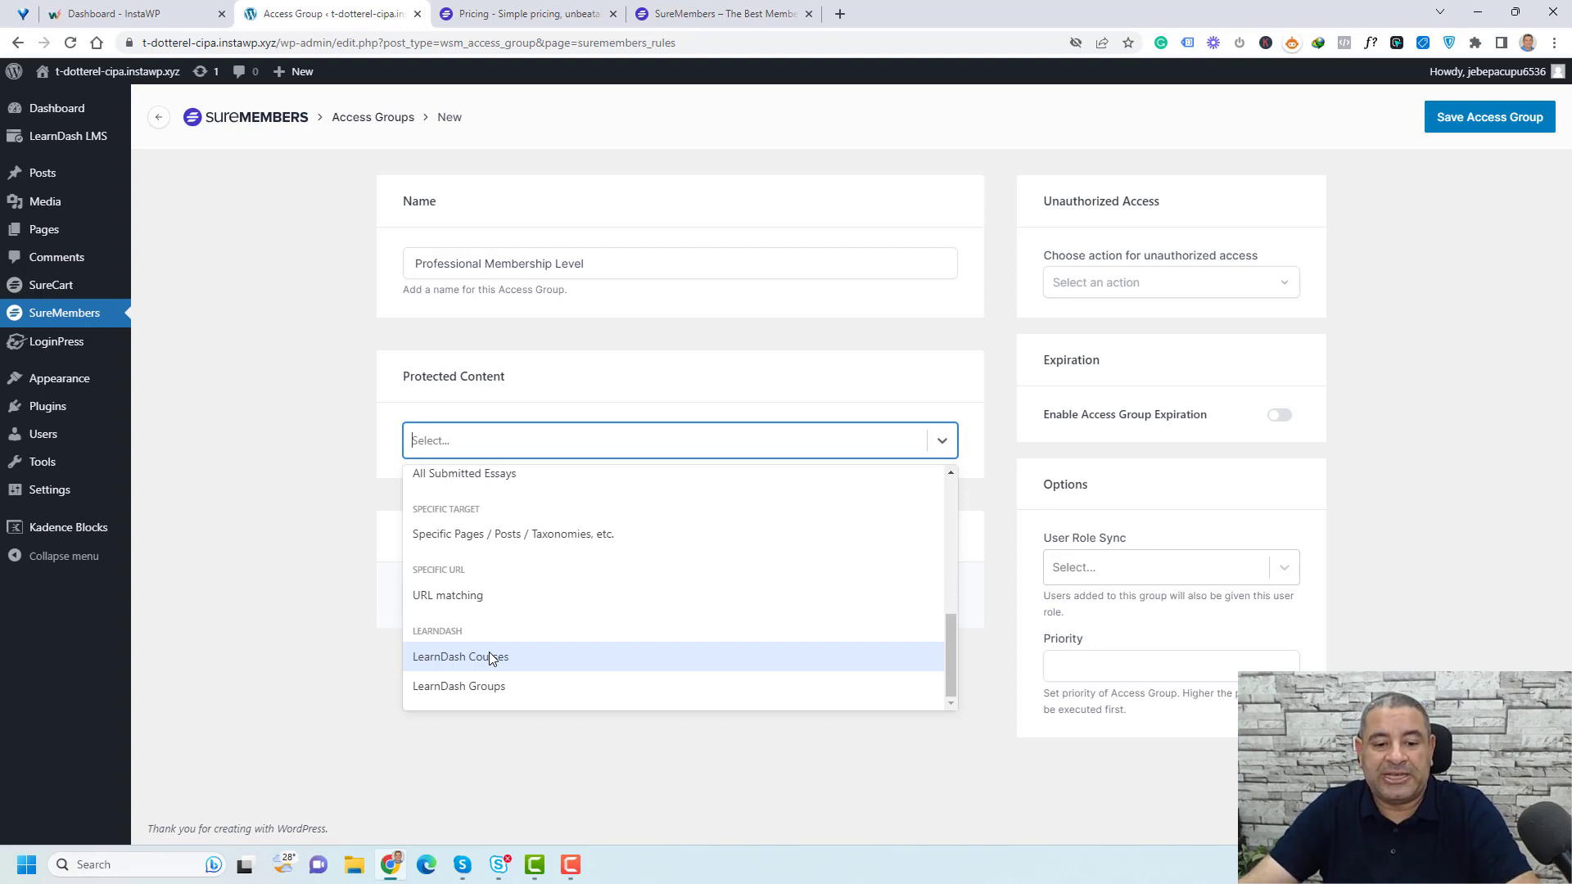
# Protect the LearnDash course 'Professional Photography in 8 Hours' with the group.
pyautogui.click(492, 658)
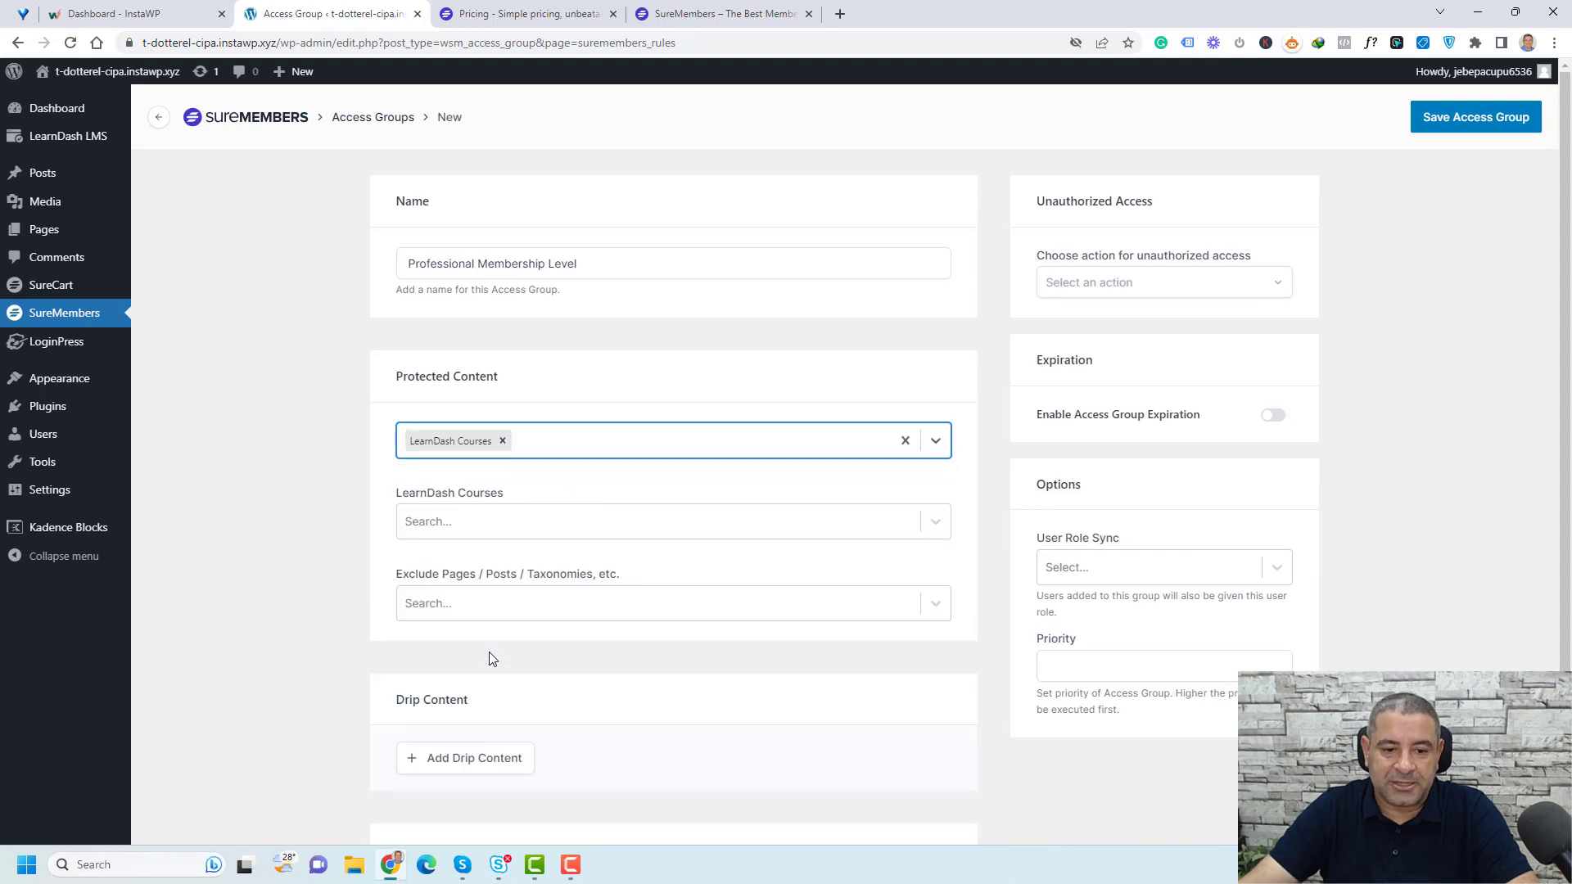
pyautogui.click(517, 528)
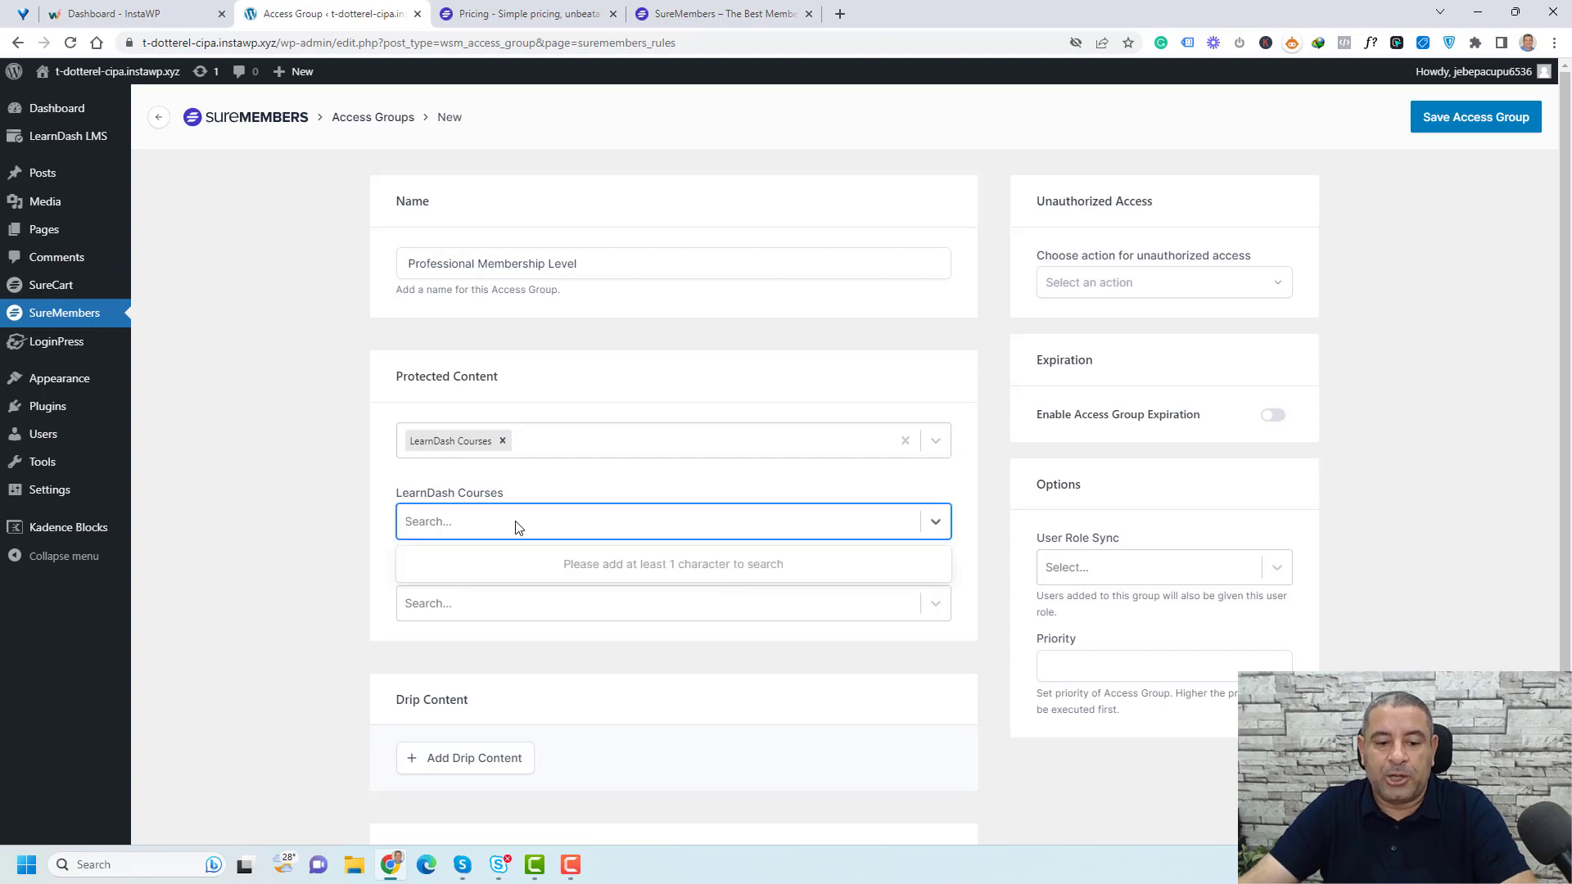
pyautogui.write('photo')
pyautogui.press('Return')
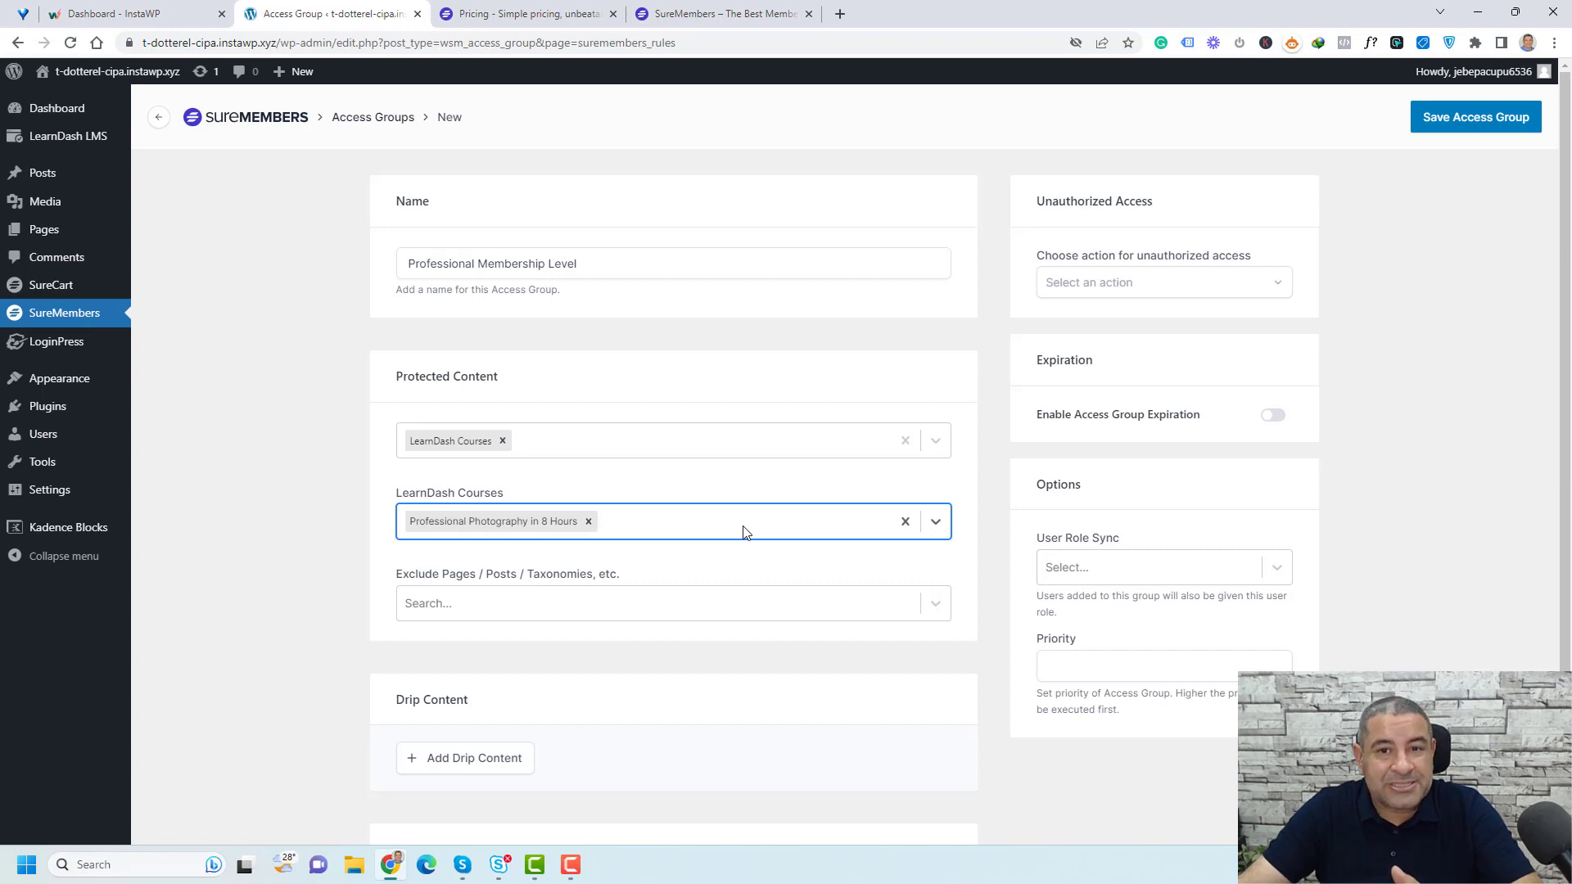
# Also protect all singulars from Happiness through Specific Pages, Posts or Taxonomies.
pyautogui.click(754, 449)
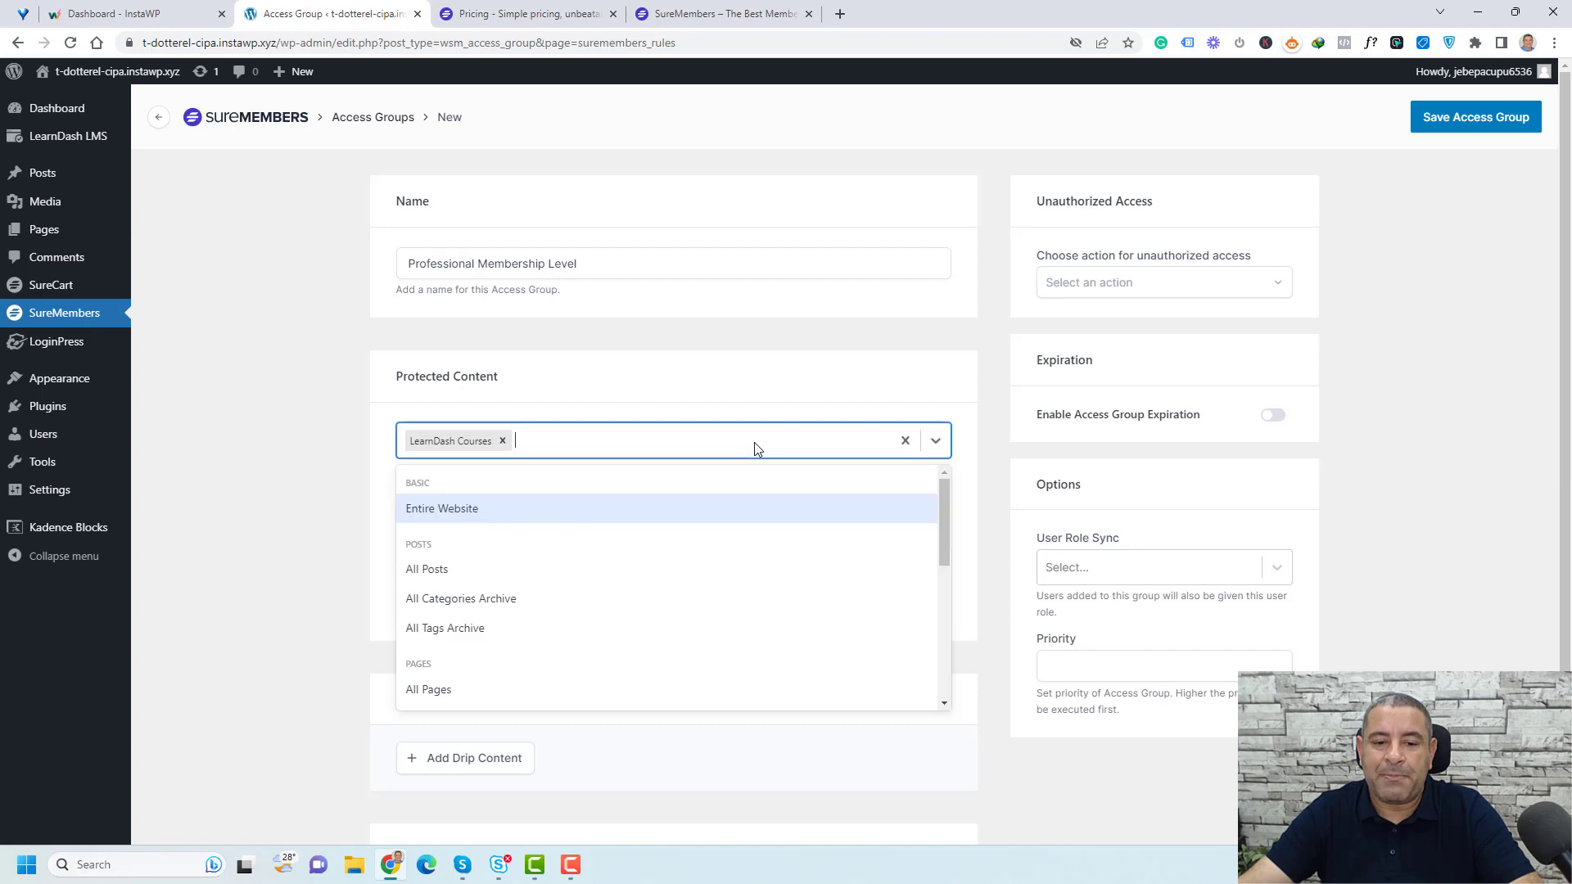
pyautogui.scroll(-5, 734, 533)
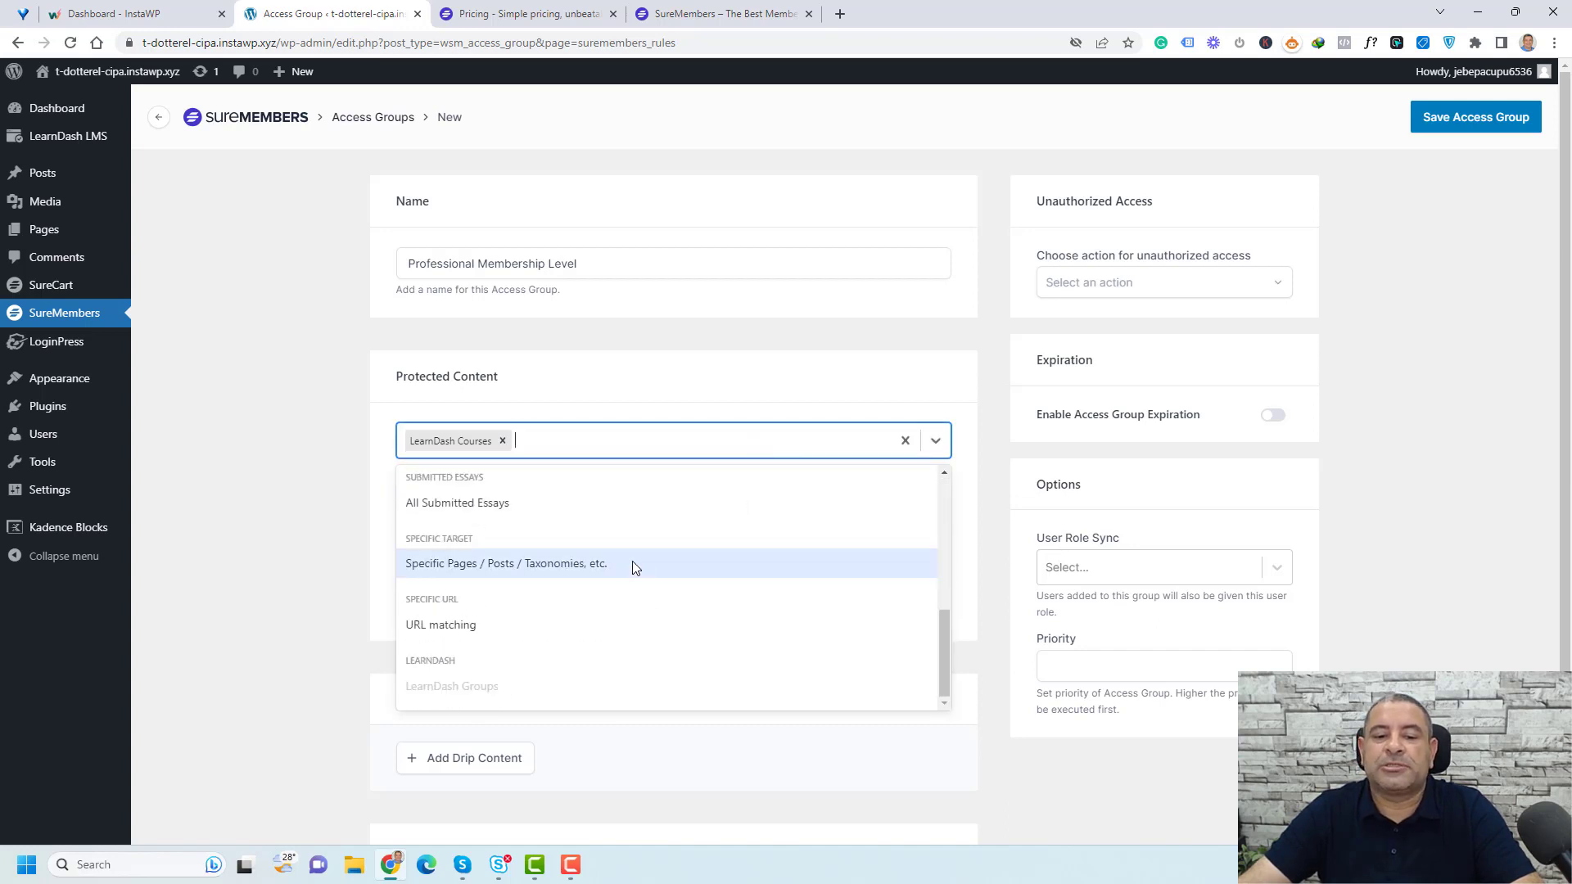
pyautogui.click(633, 565)
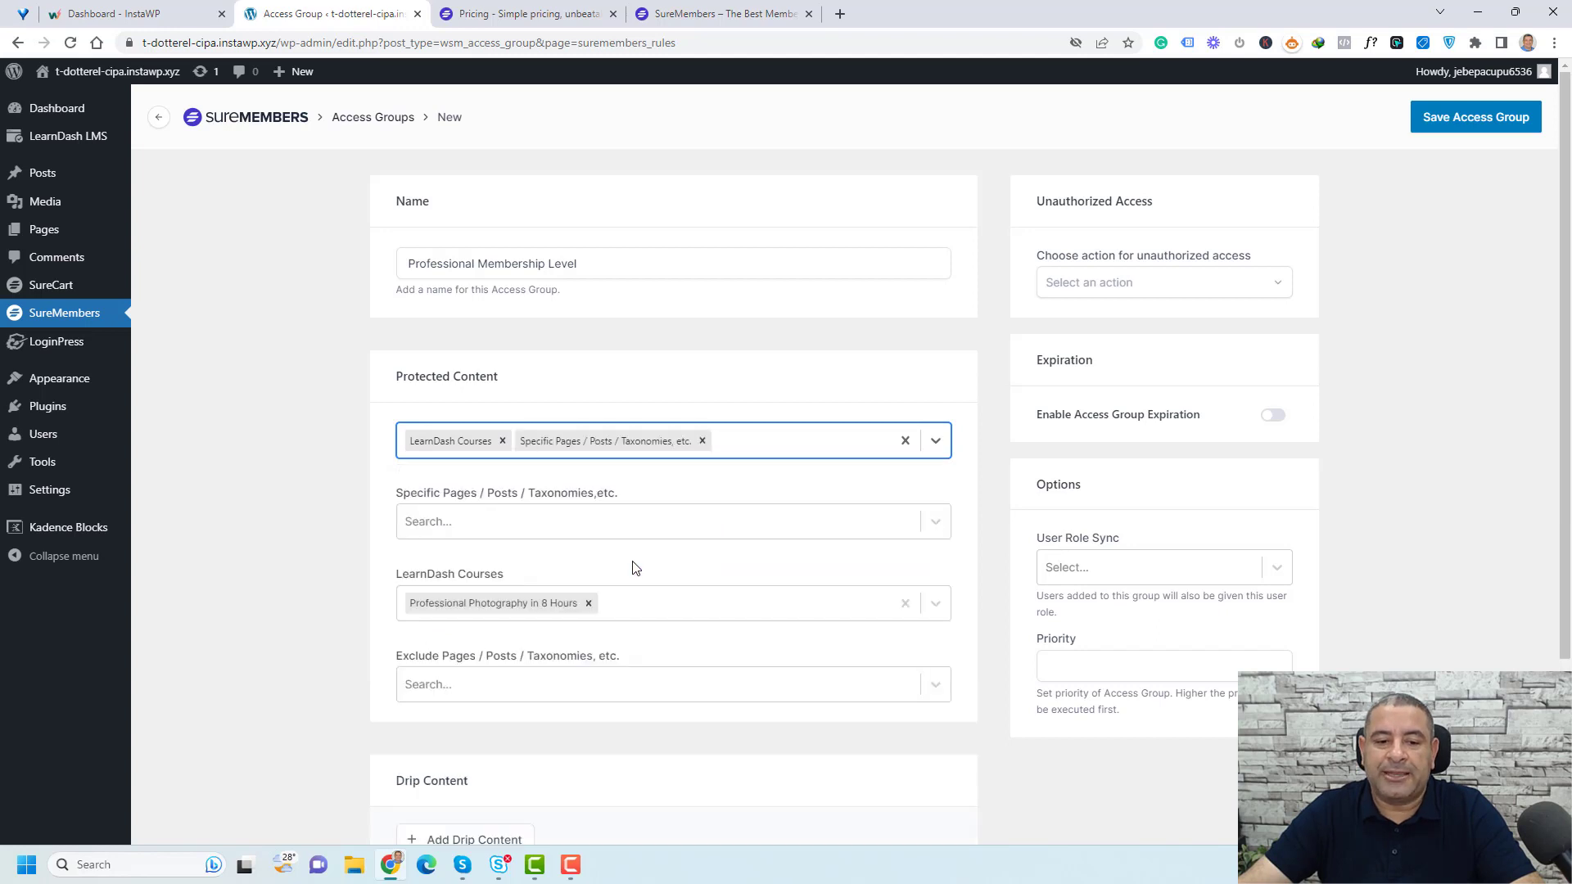
pyautogui.click(642, 528)
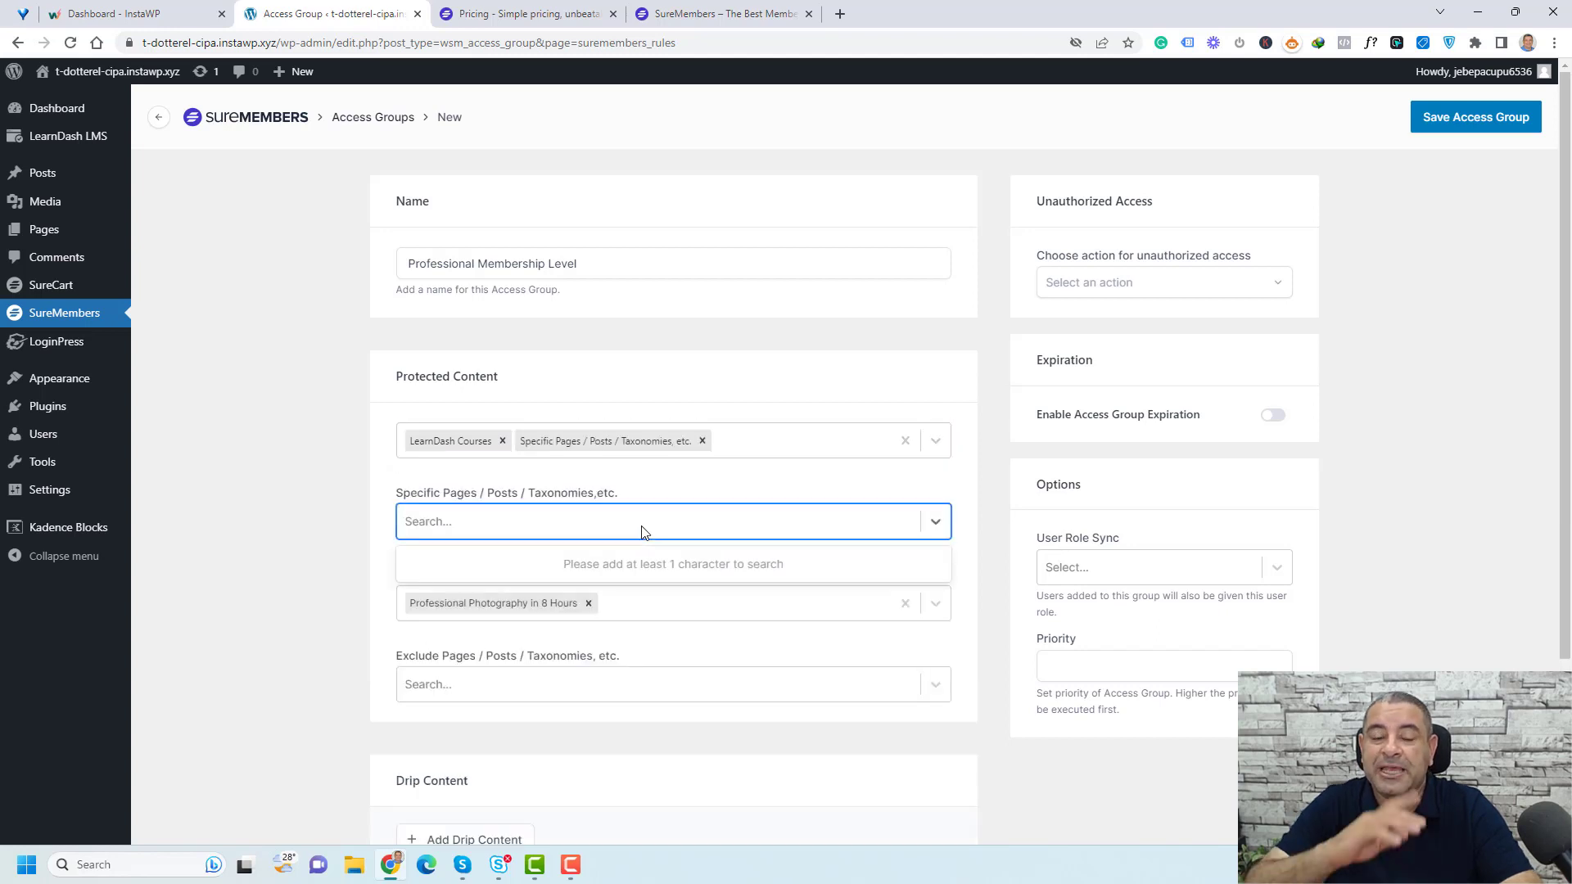
pyautogui.write('happ')
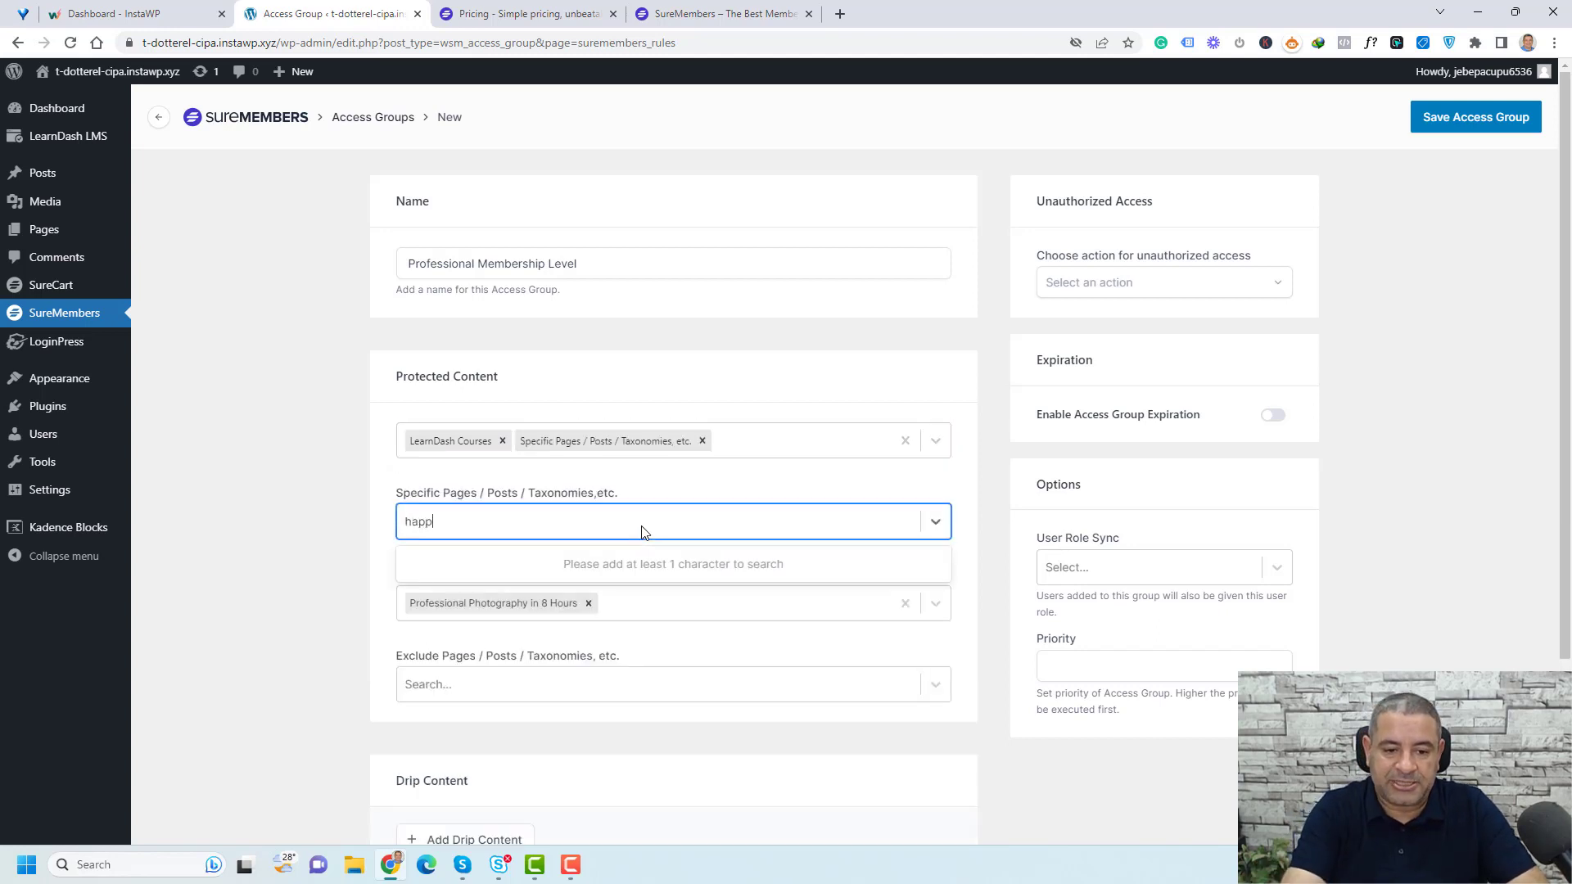
pyautogui.click(586, 655)
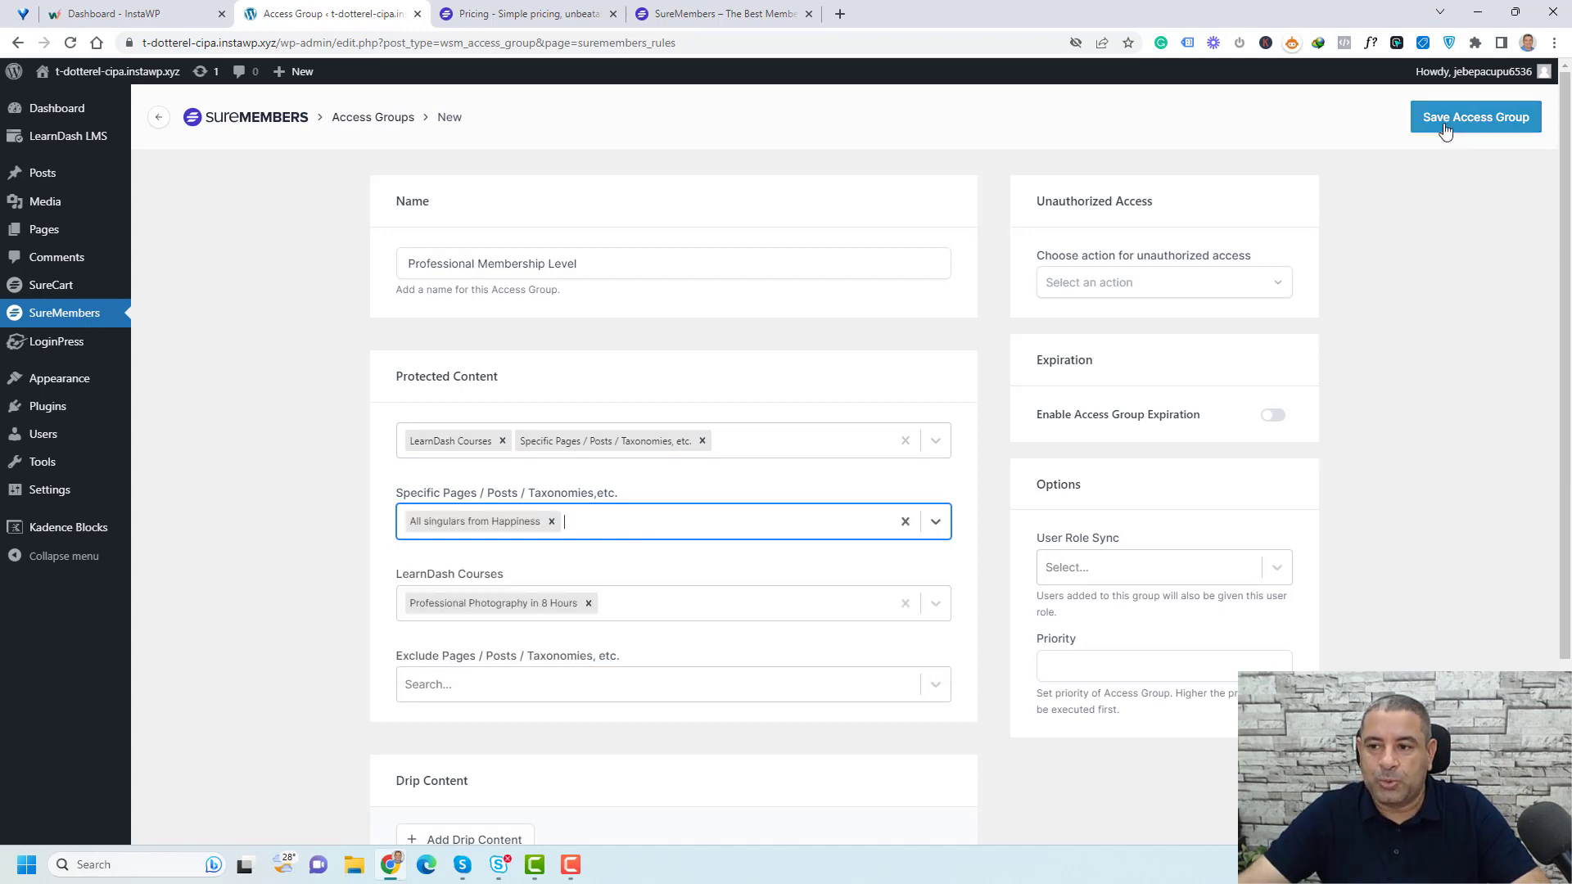
pyautogui.scroll(-3, 1411, 403)
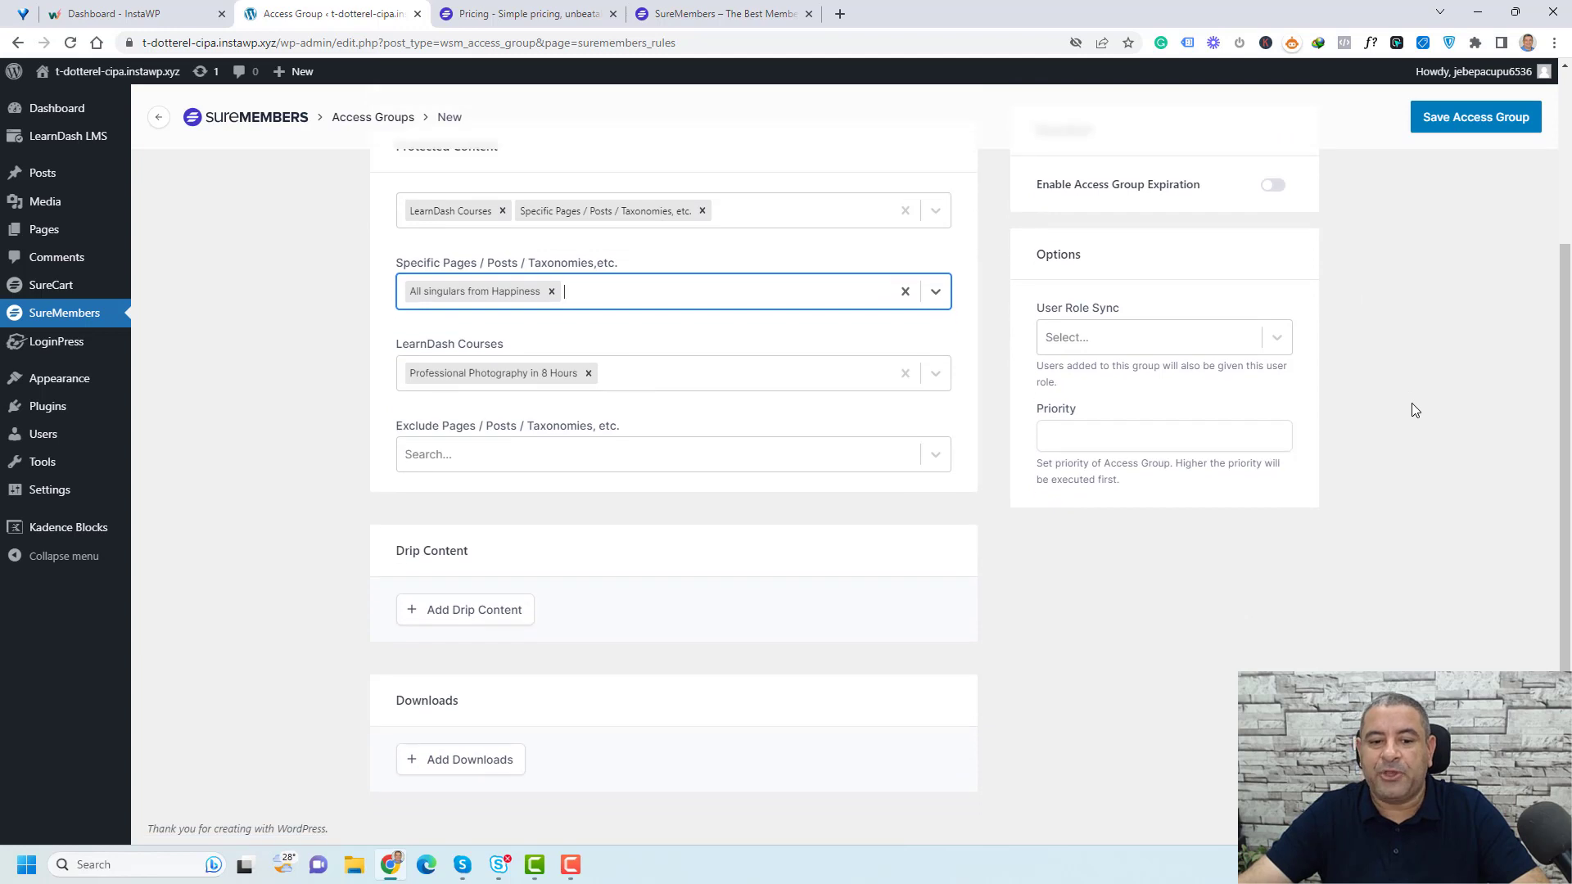
pyautogui.scroll(3, 1412, 402)
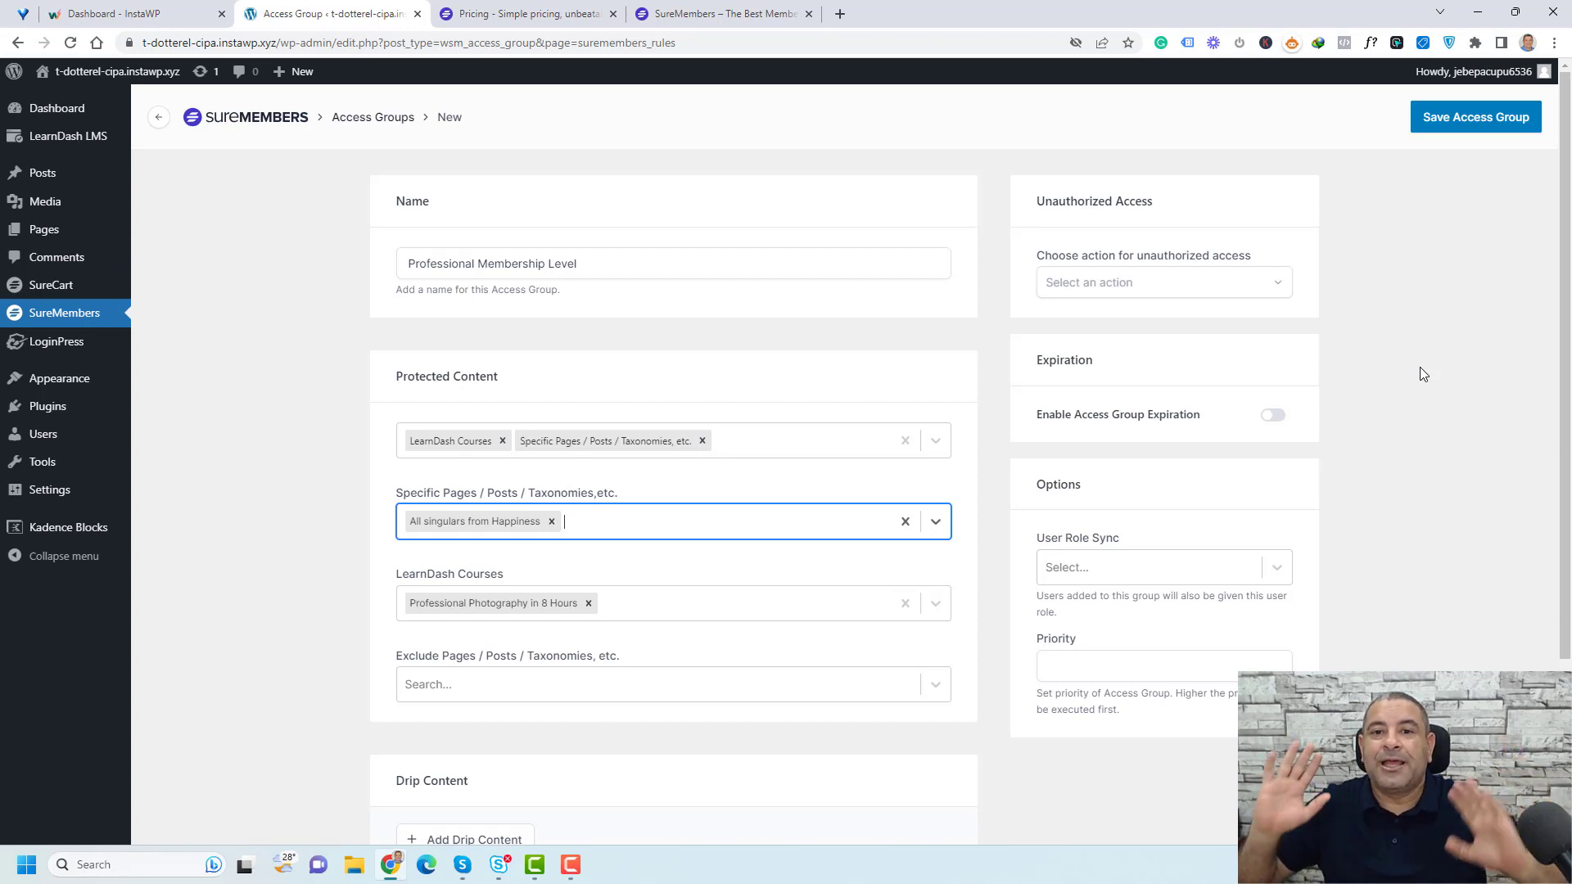
pyautogui.click(1275, 294)
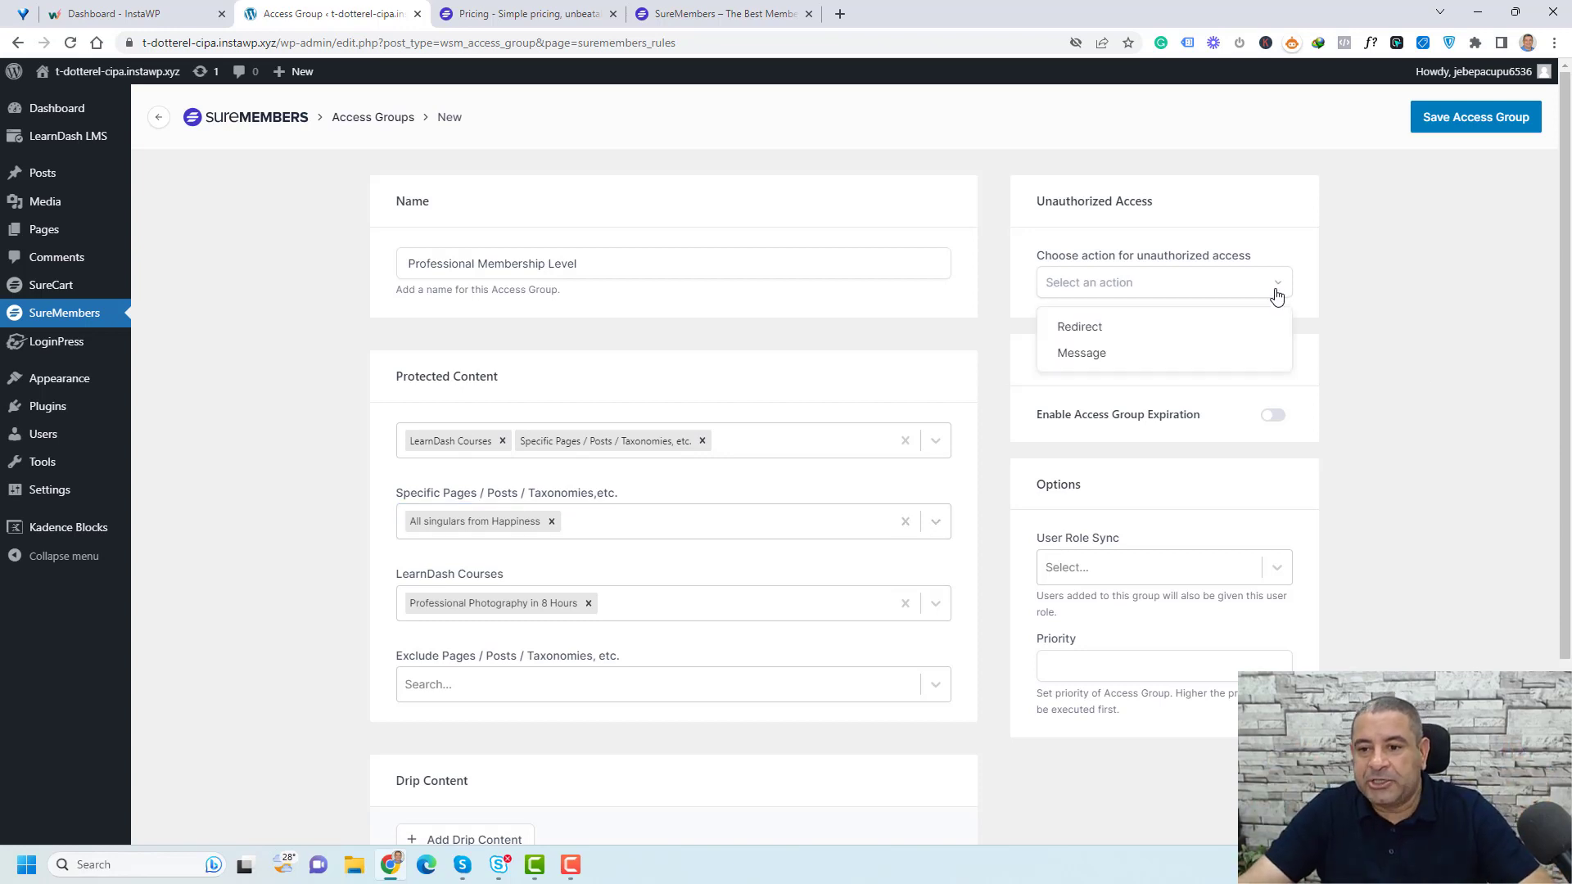
# Redirect unauthorized visitors to the professional page URL, replacing the starter slug.
pyautogui.click(1201, 353)
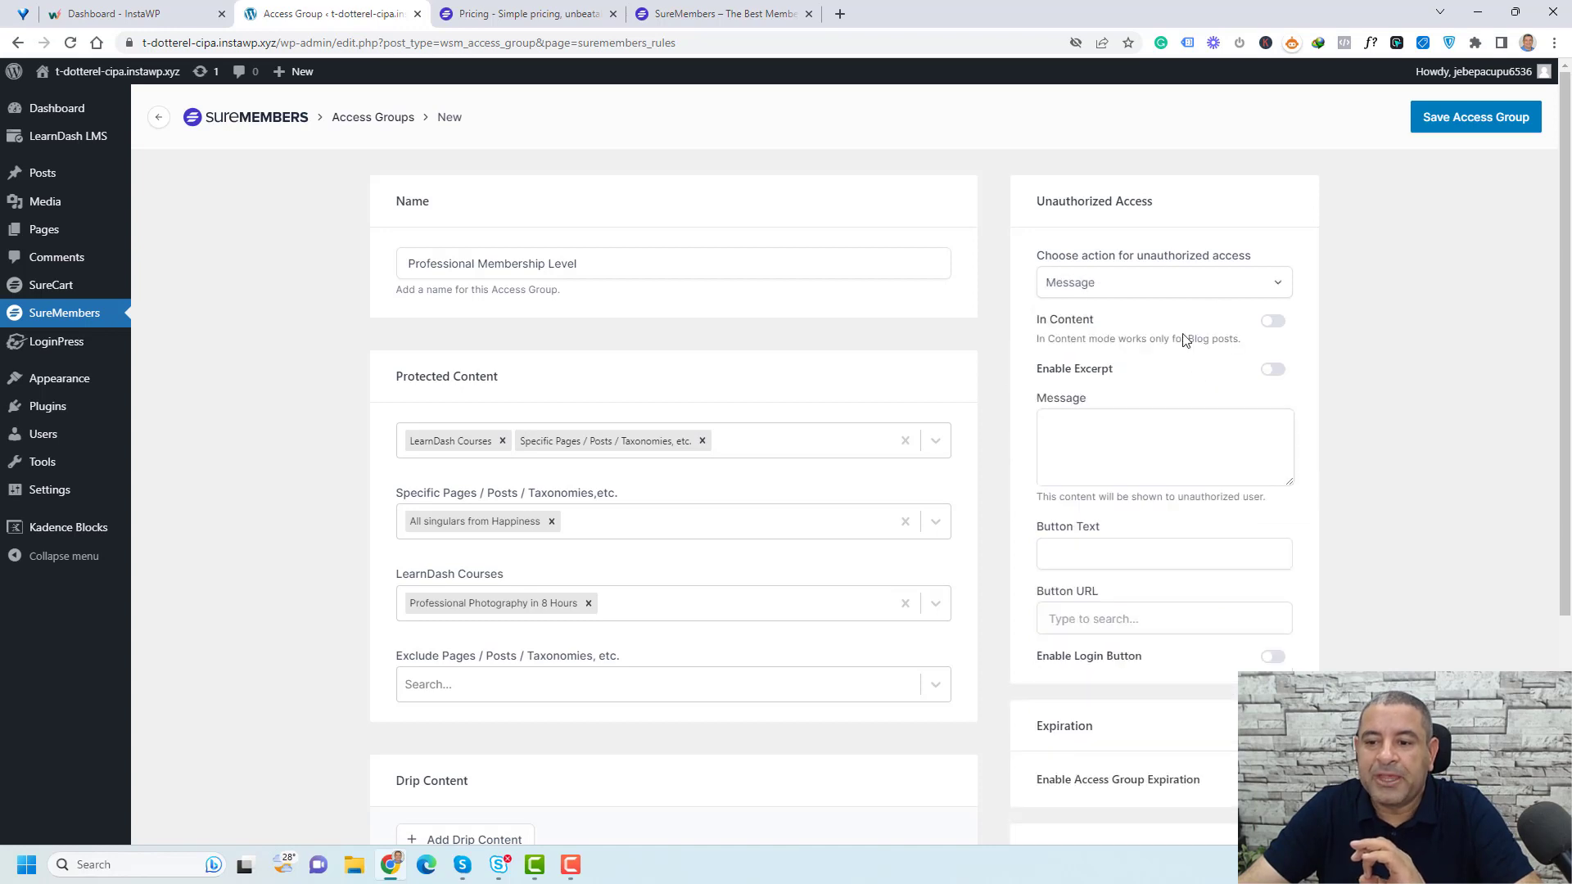
pyautogui.scroll(-2, 1411, 424)
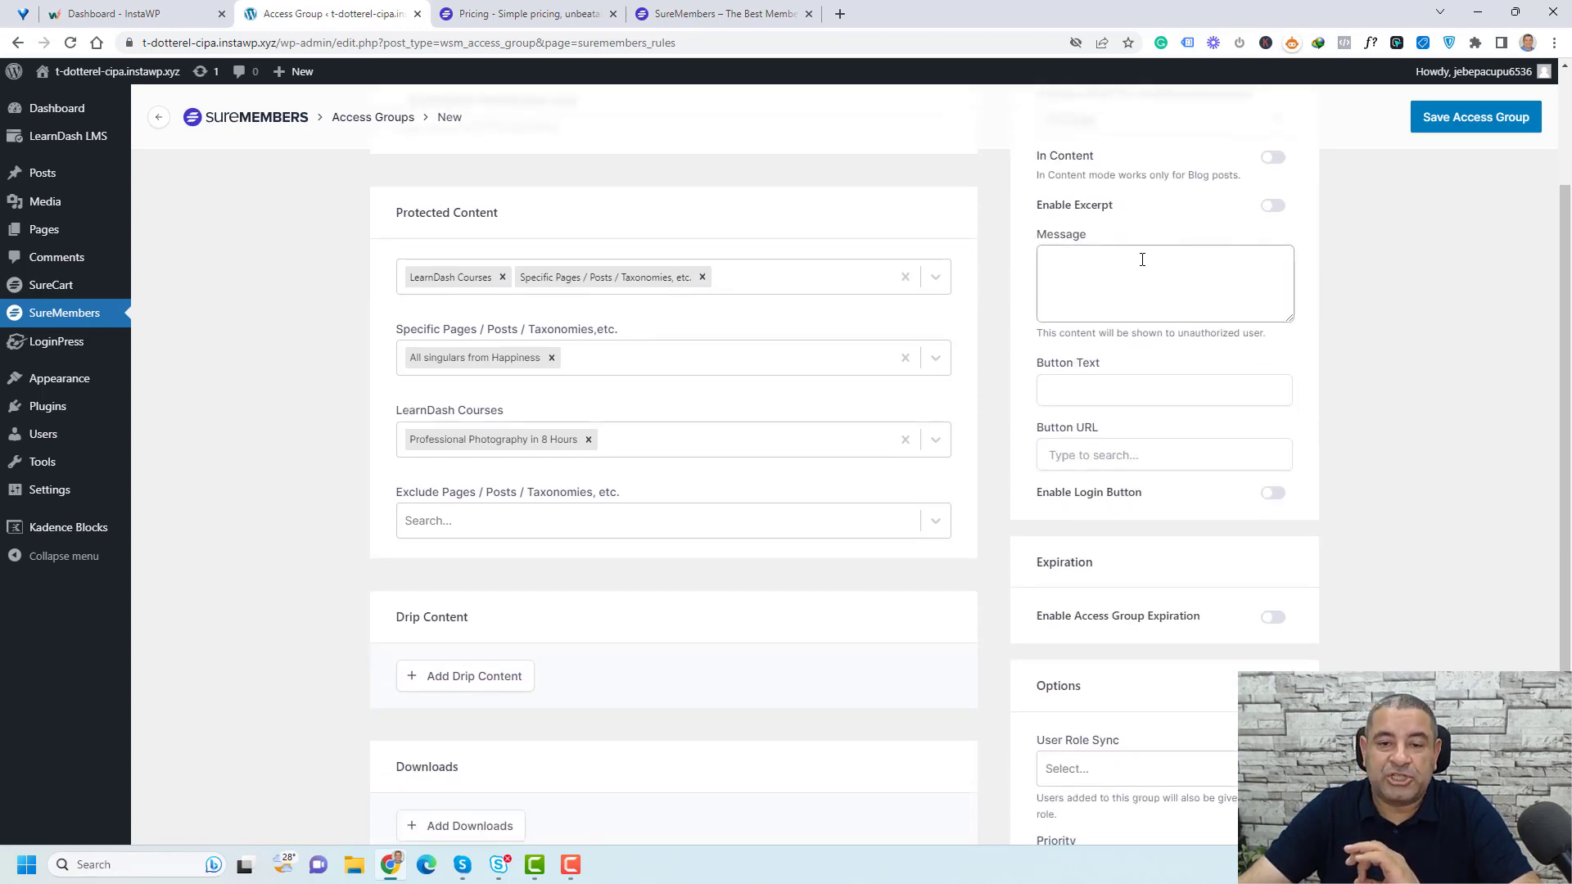
pyautogui.scroll(2, 1402, 357)
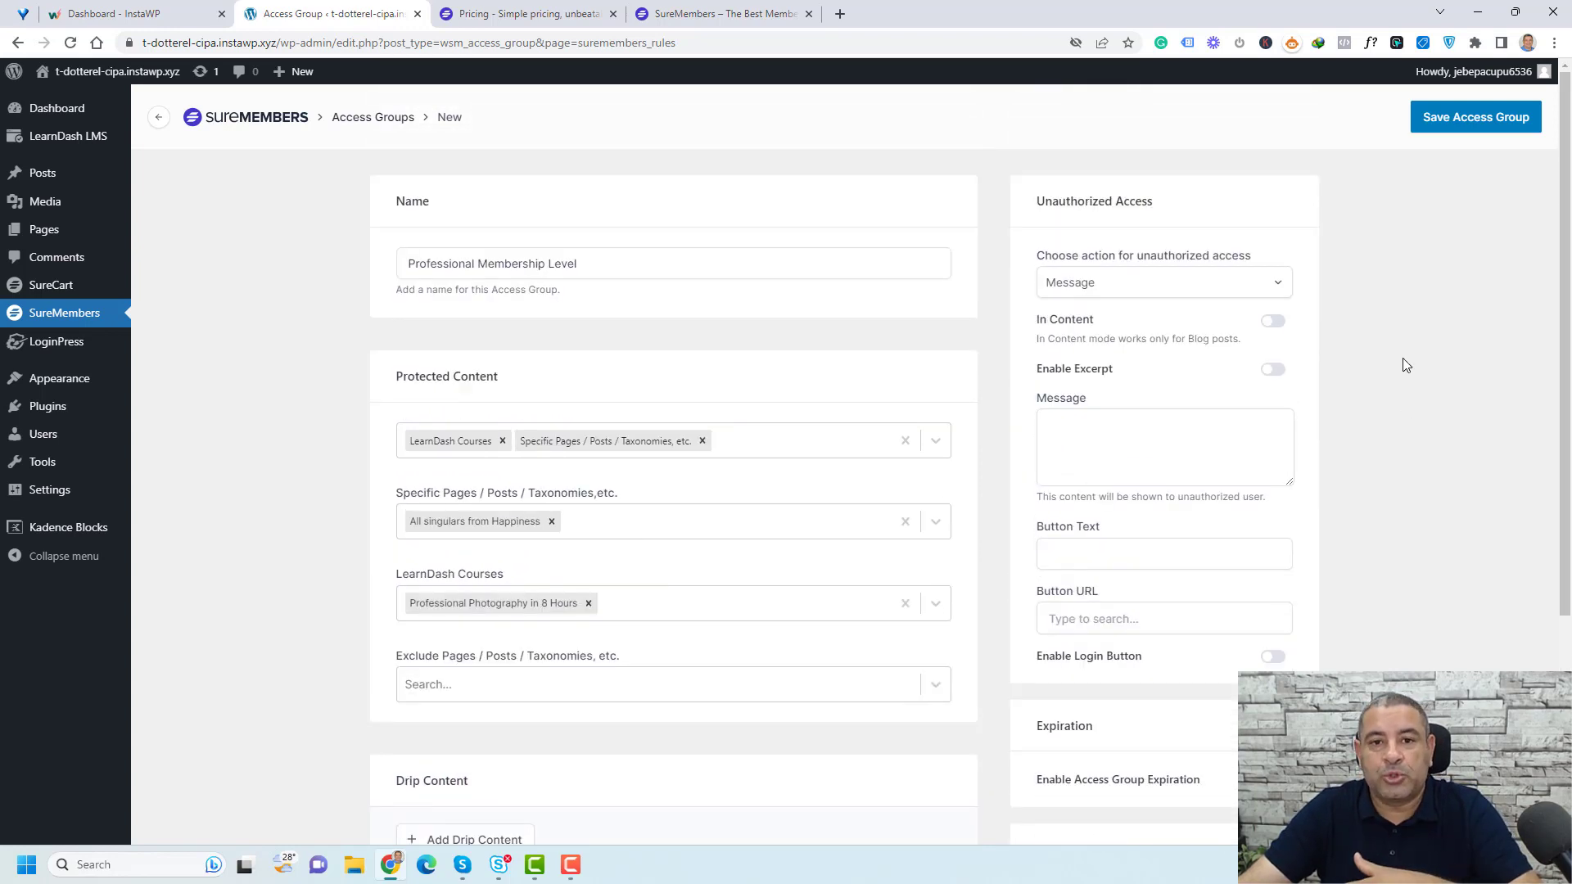
pyautogui.click(1264, 284)
pyautogui.click(1157, 322)
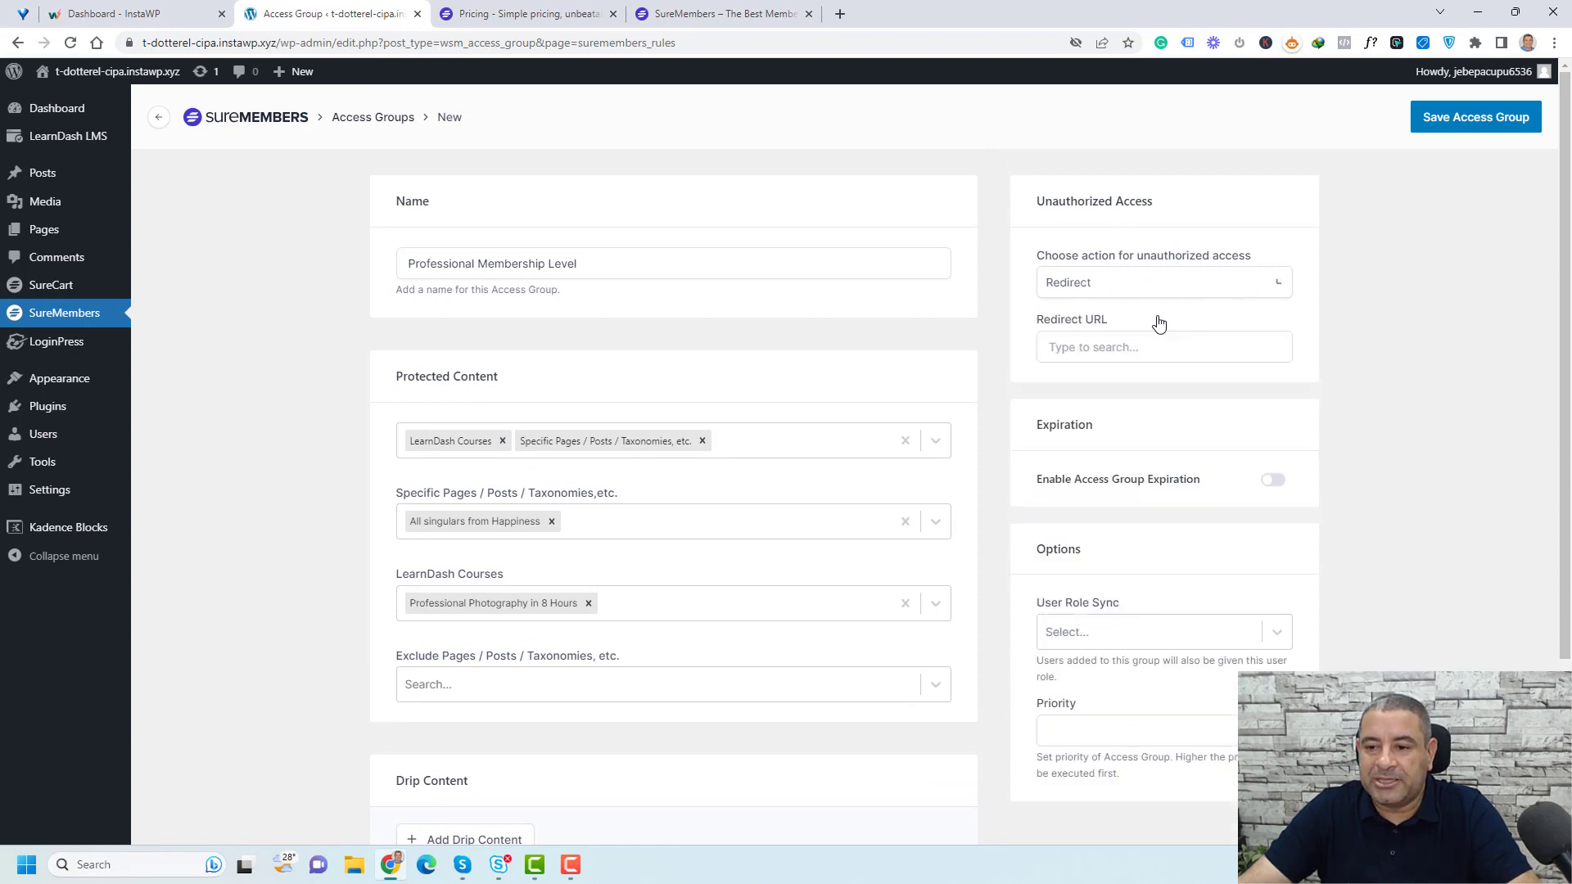
pyautogui.click(1196, 342)
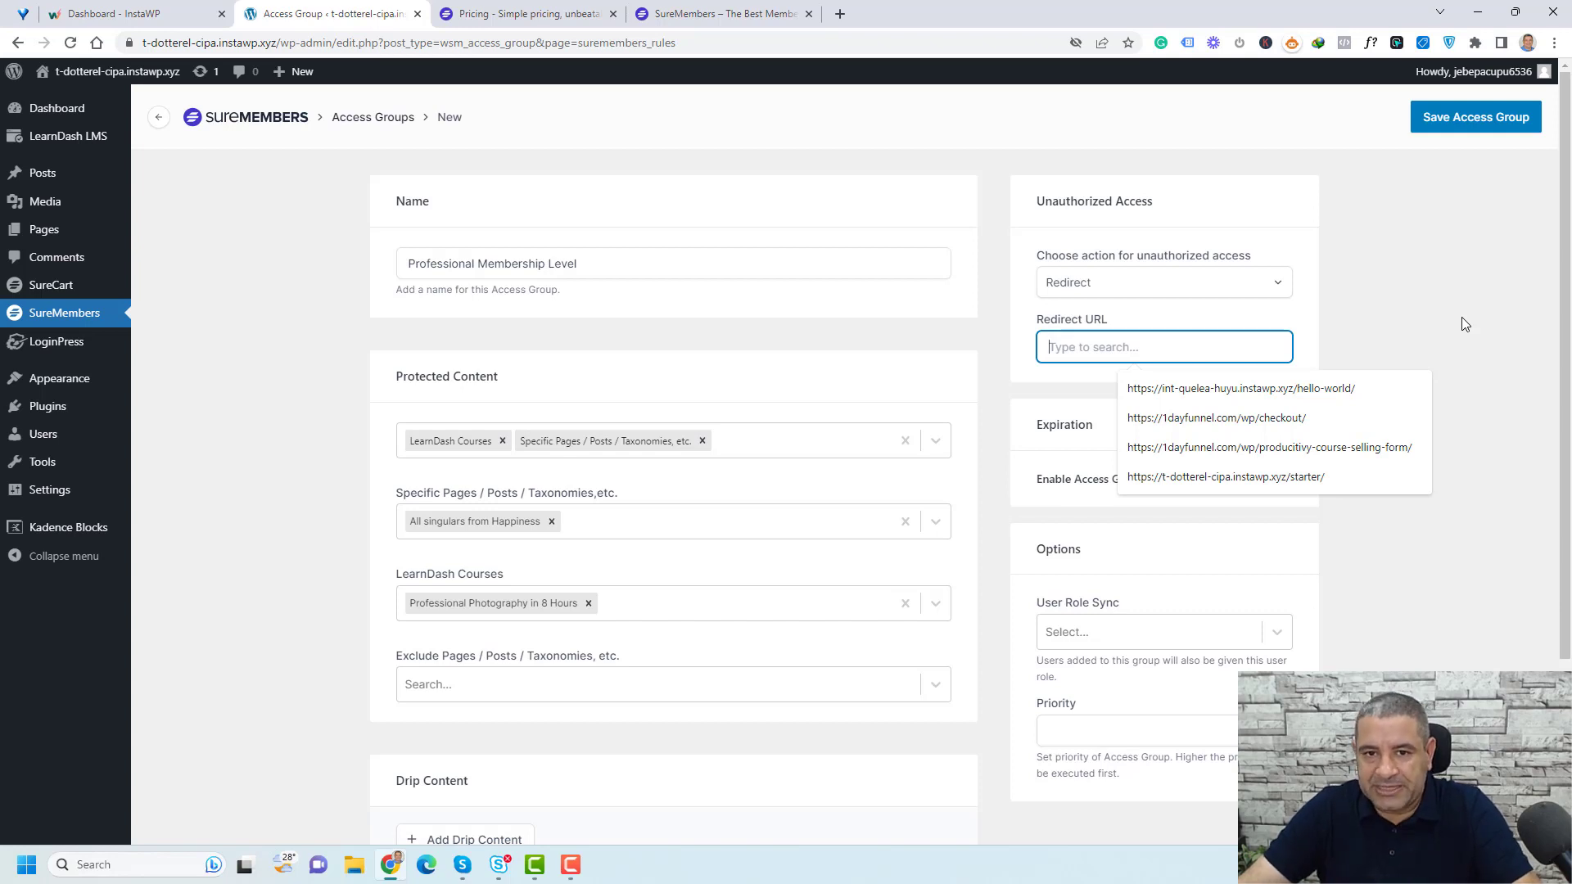
pyautogui.click(1341, 485)
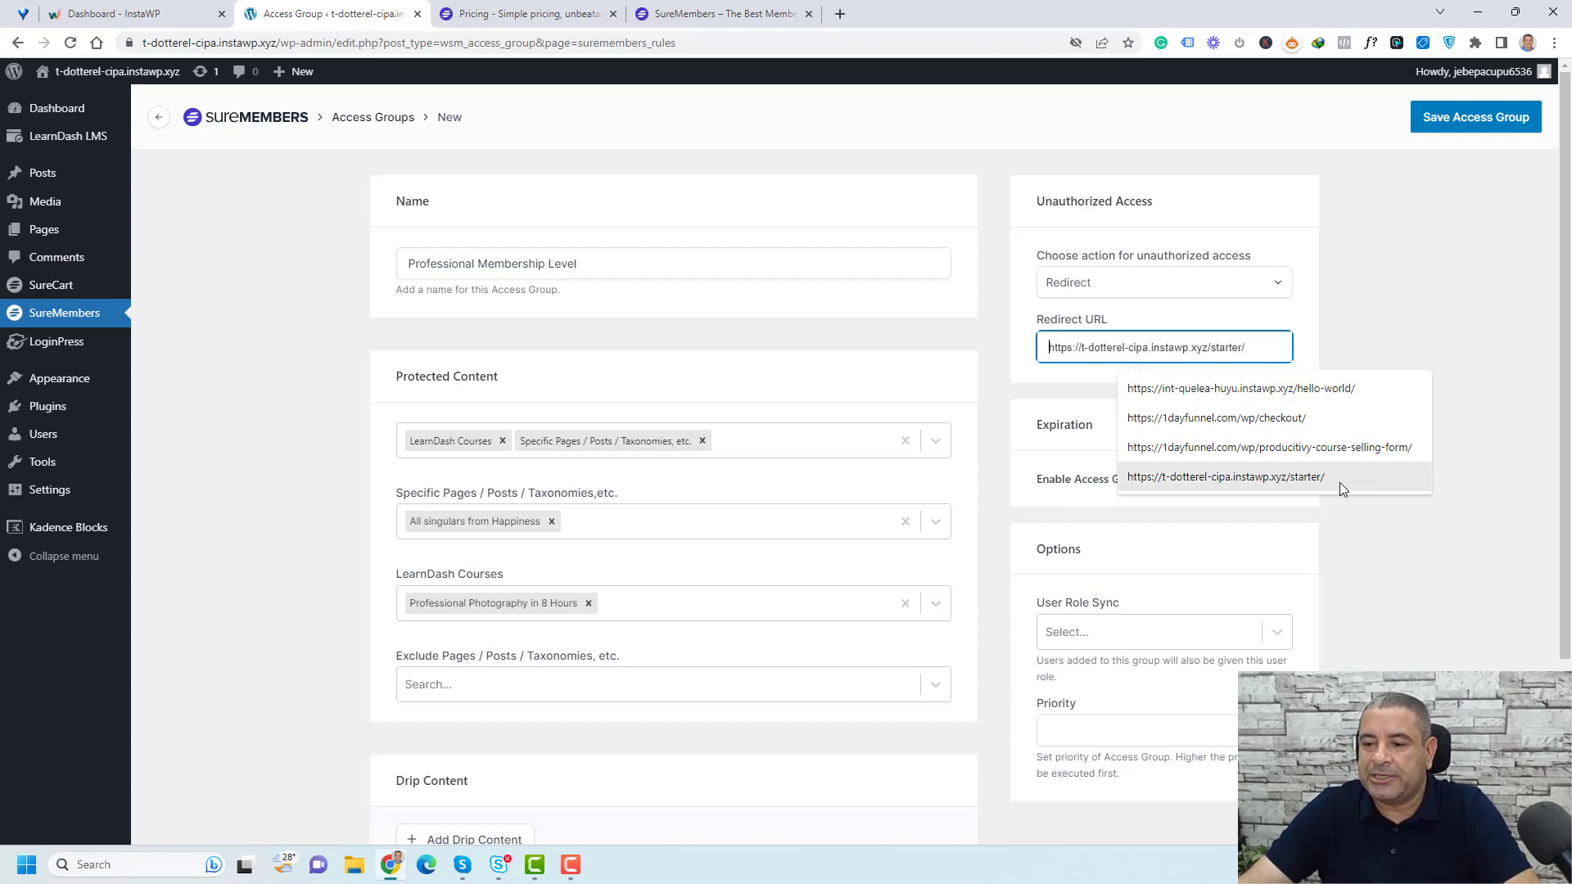
pyautogui.click(1339, 480)
pyautogui.doubleClick(1265, 349)
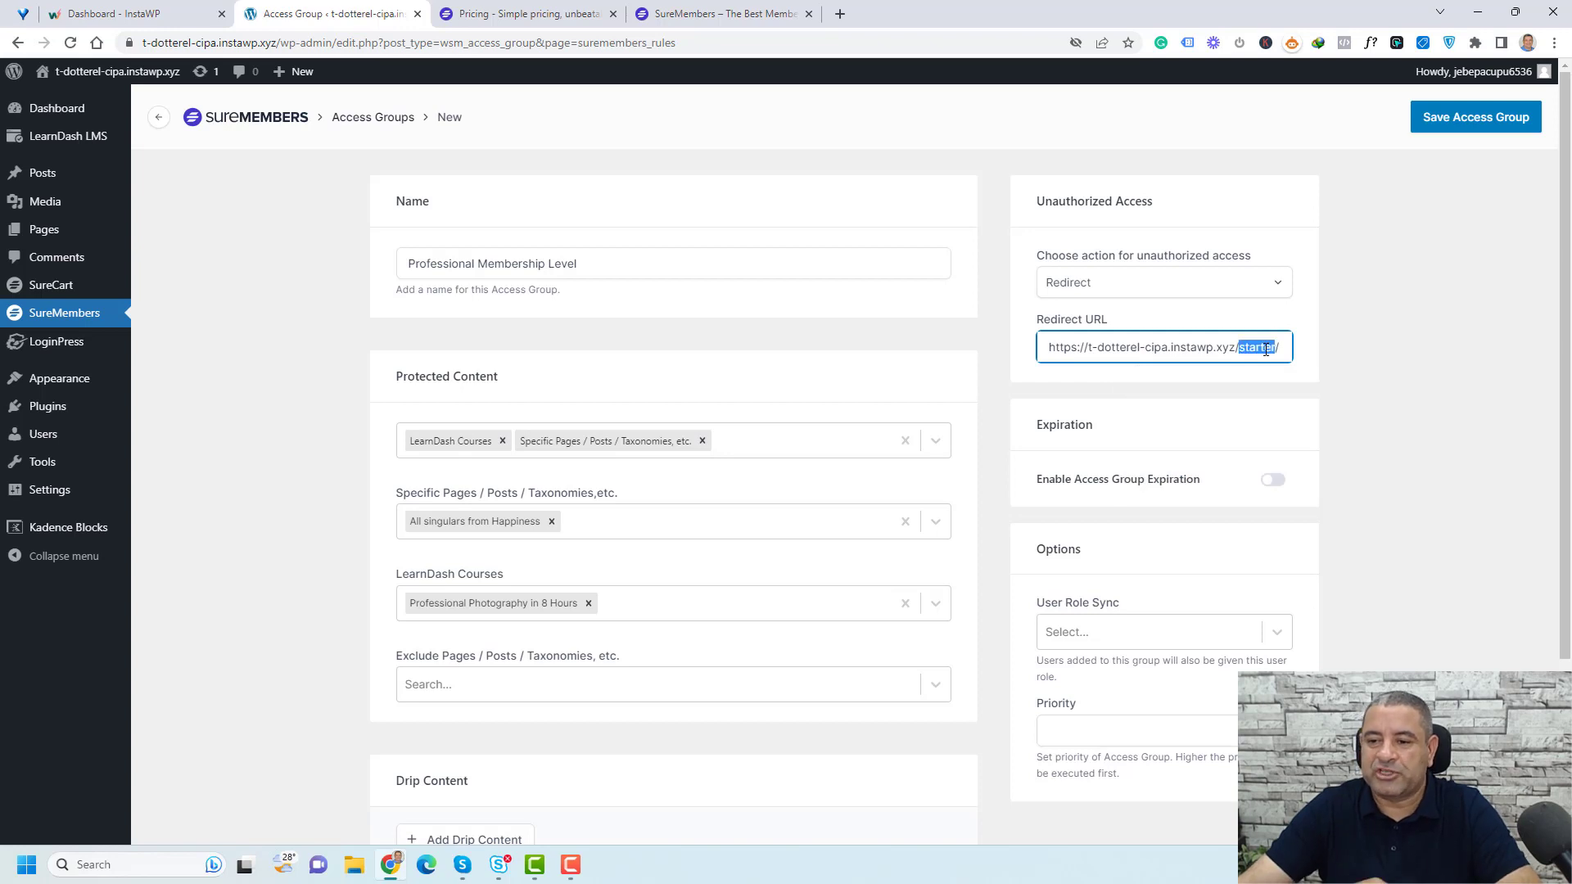
pyautogui.hotkey('ctrl', 'v')
pyautogui.click(1400, 400)
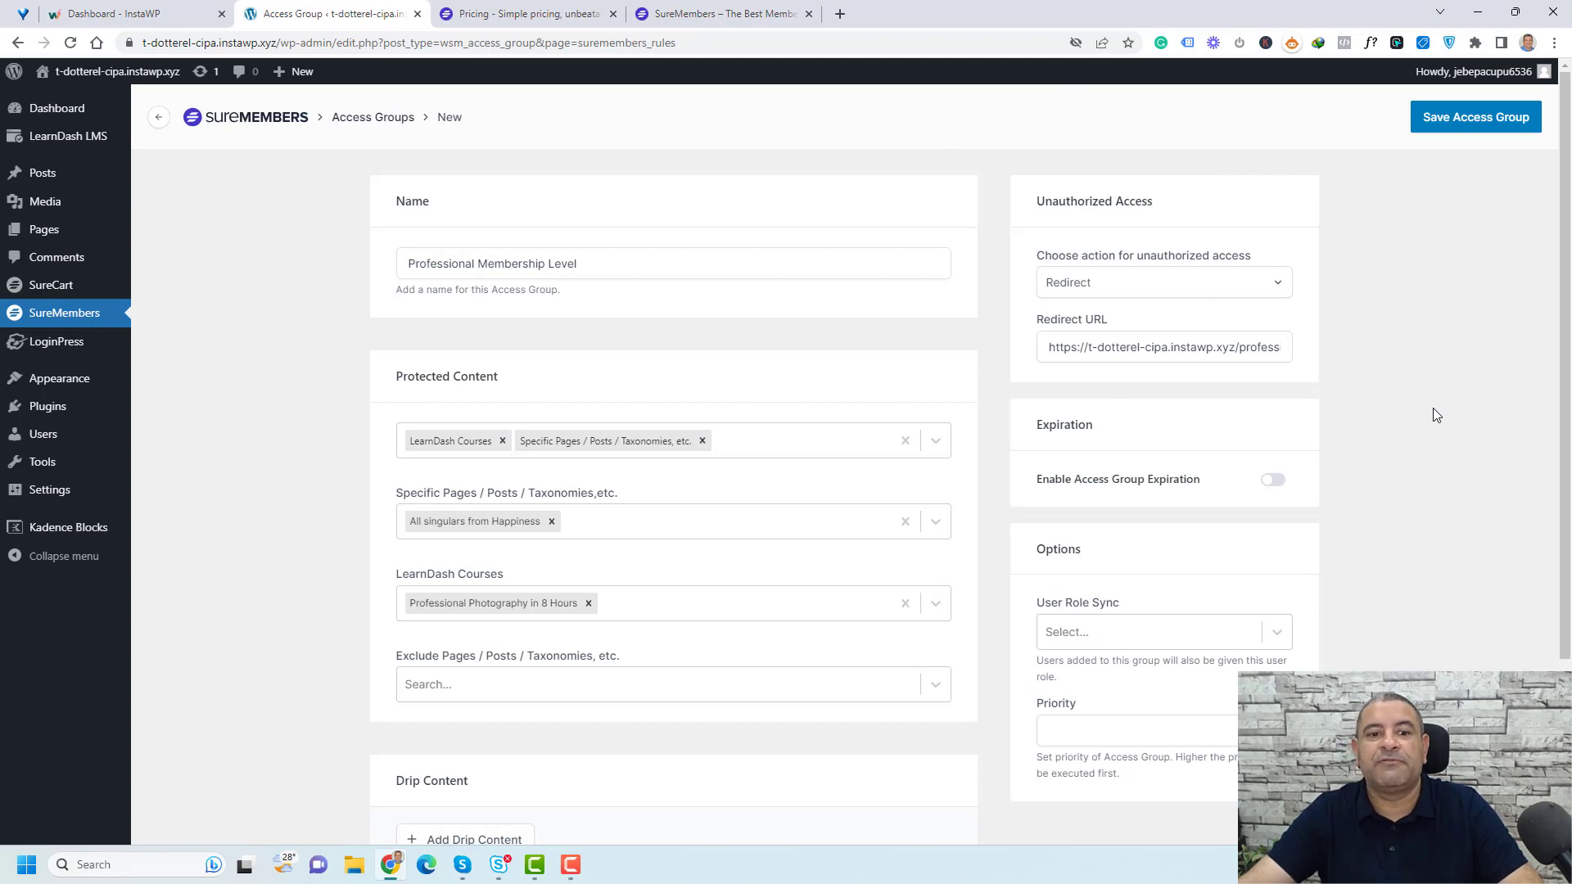
# Save the Professional Membership Level access group.
pyautogui.scroll(-3, 1433, 415)
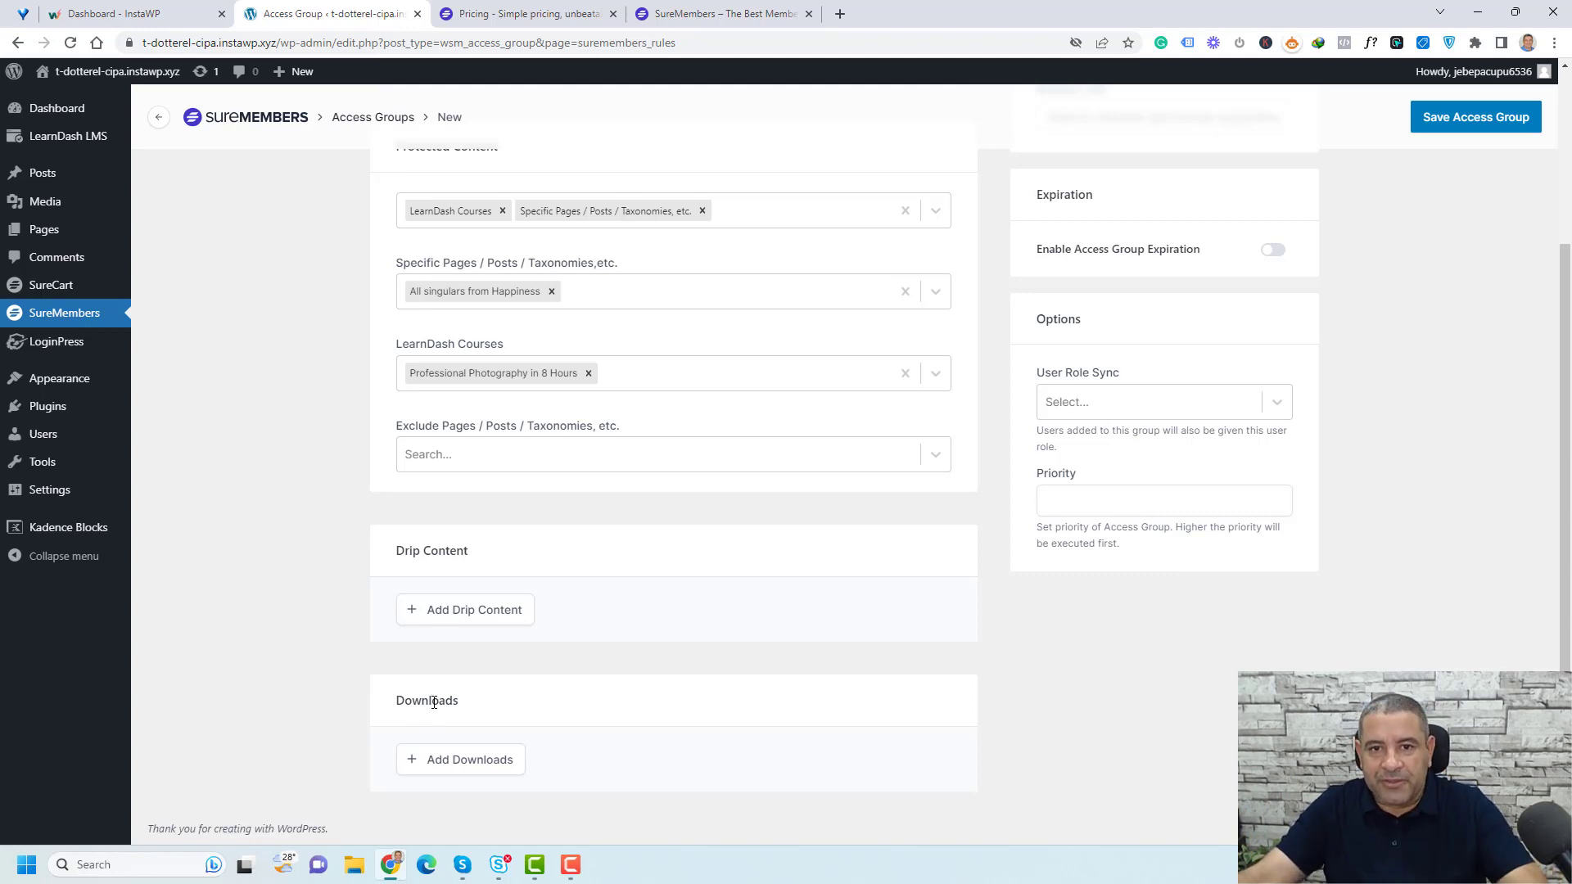
pyautogui.scroll(3, 1423, 504)
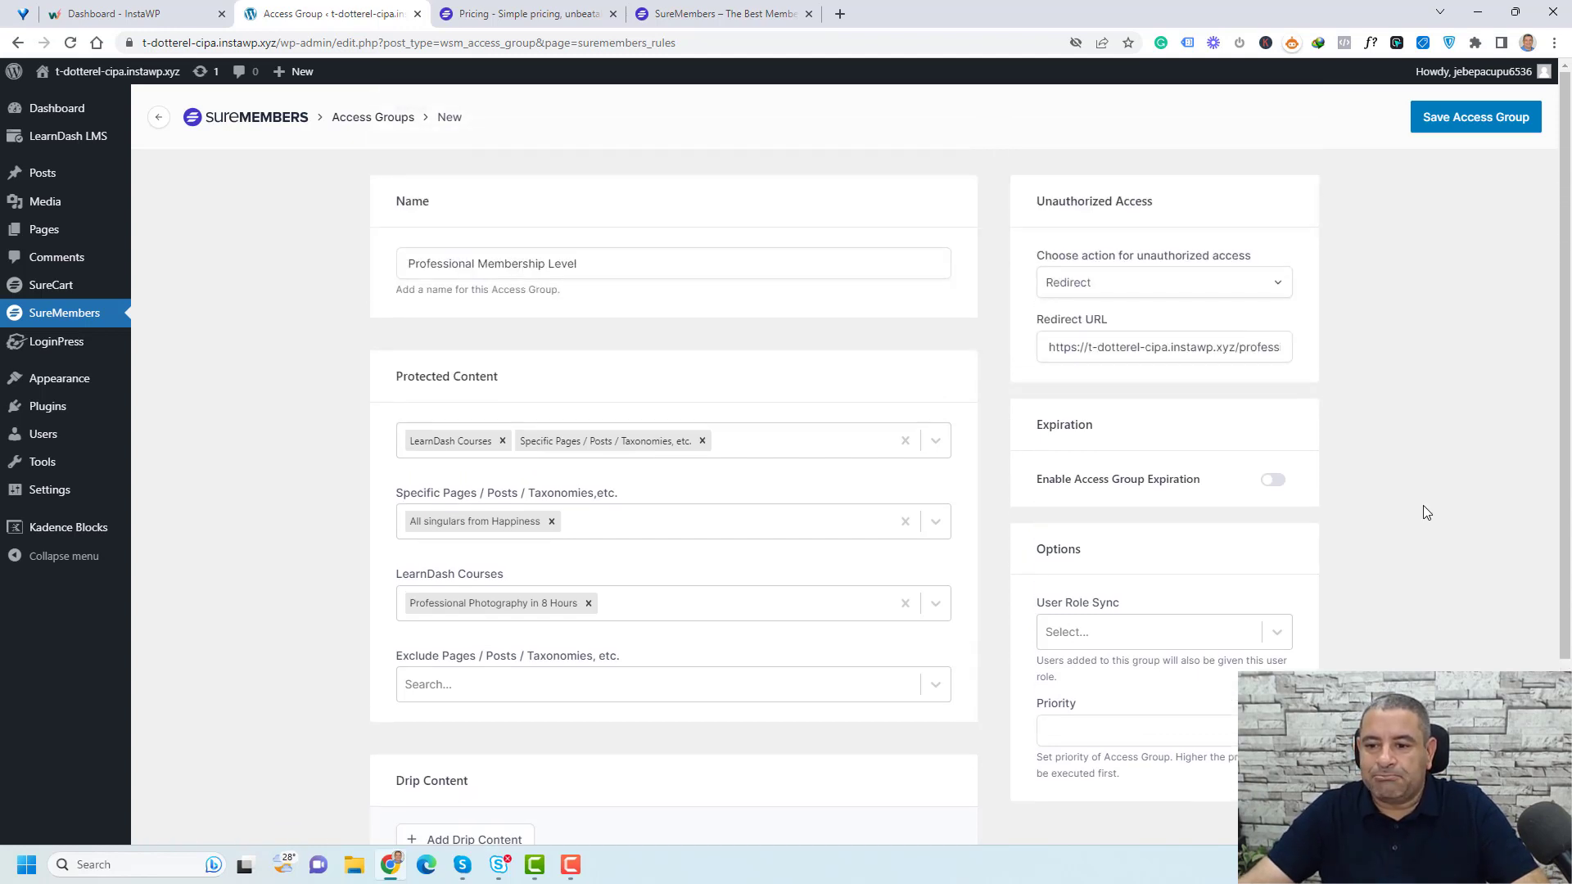
pyautogui.click(1455, 124)
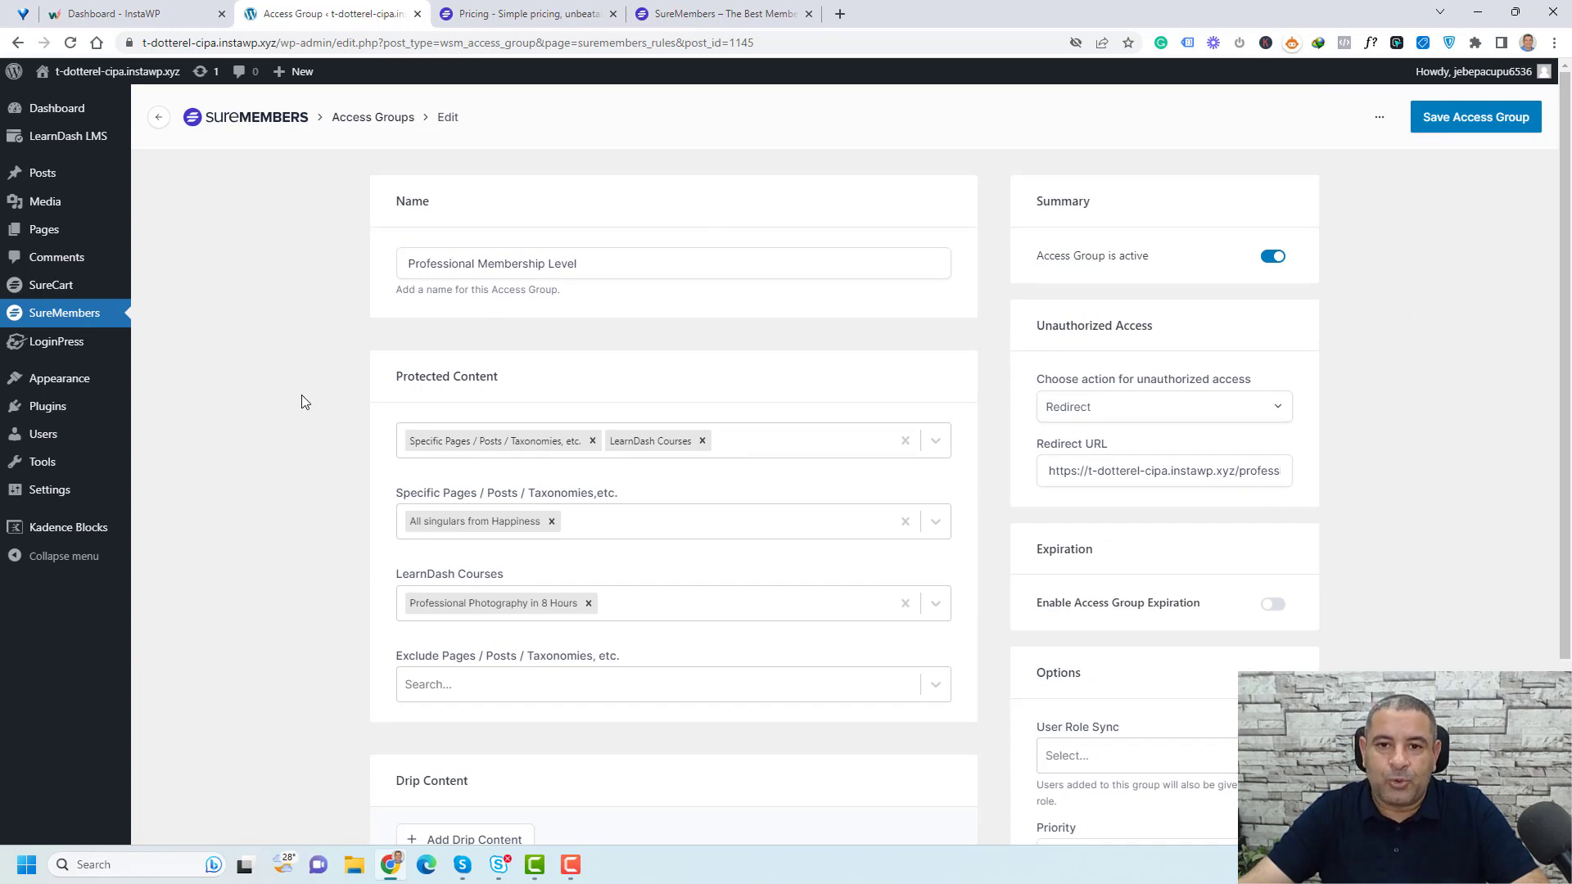
# Return to Access Groups and confirm Professional Membership Level includes LearnDash Courses and Happiness singulars.
pyautogui.click(354, 121)
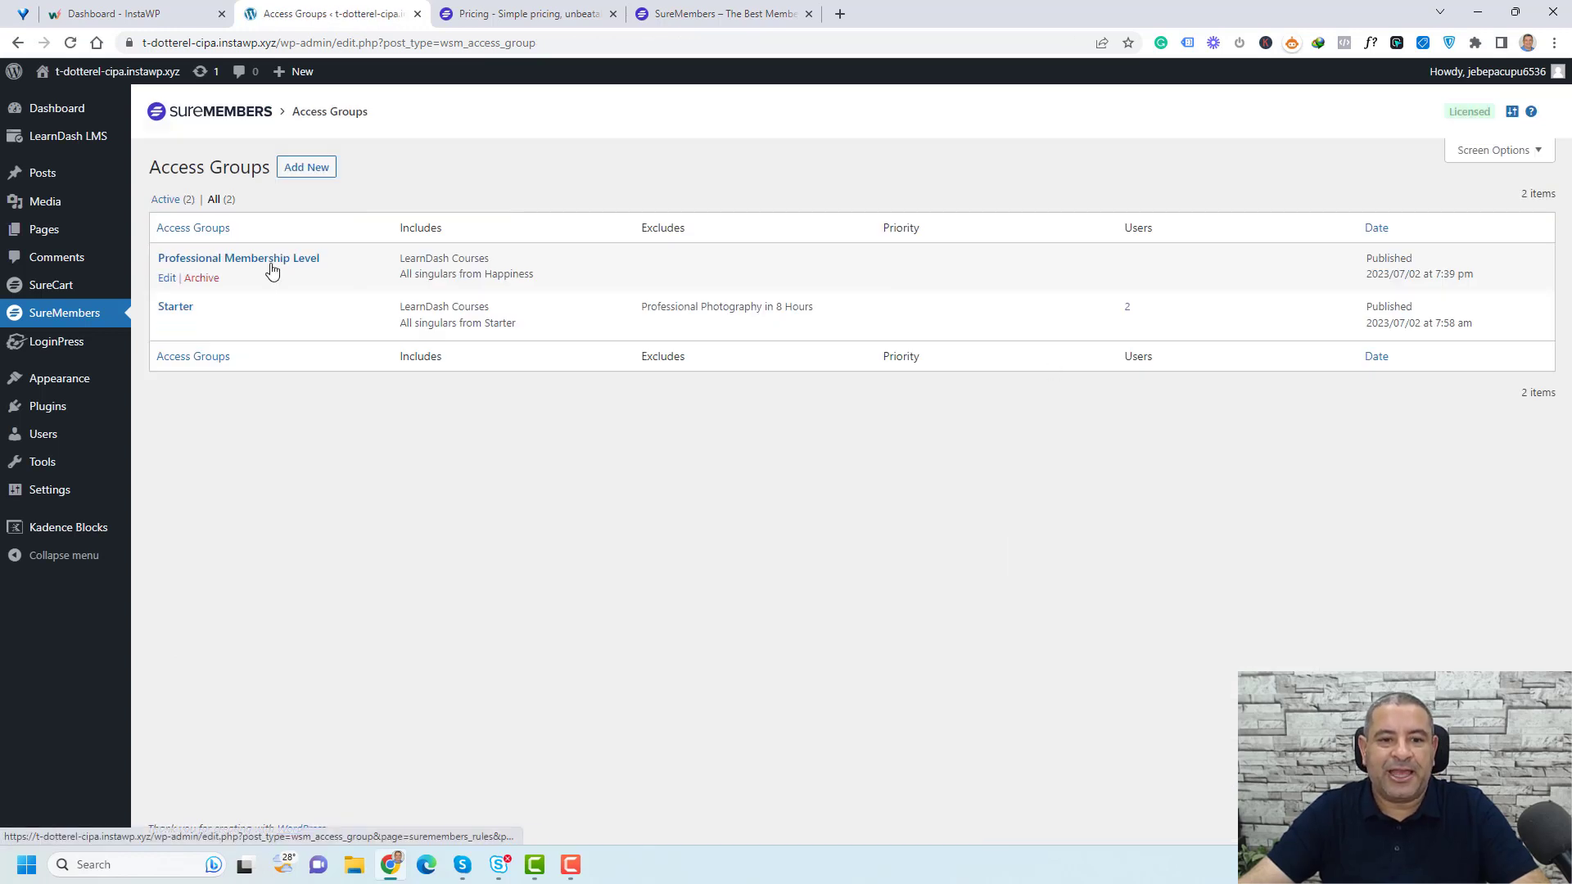
pyautogui.tripleClick(490, 259)
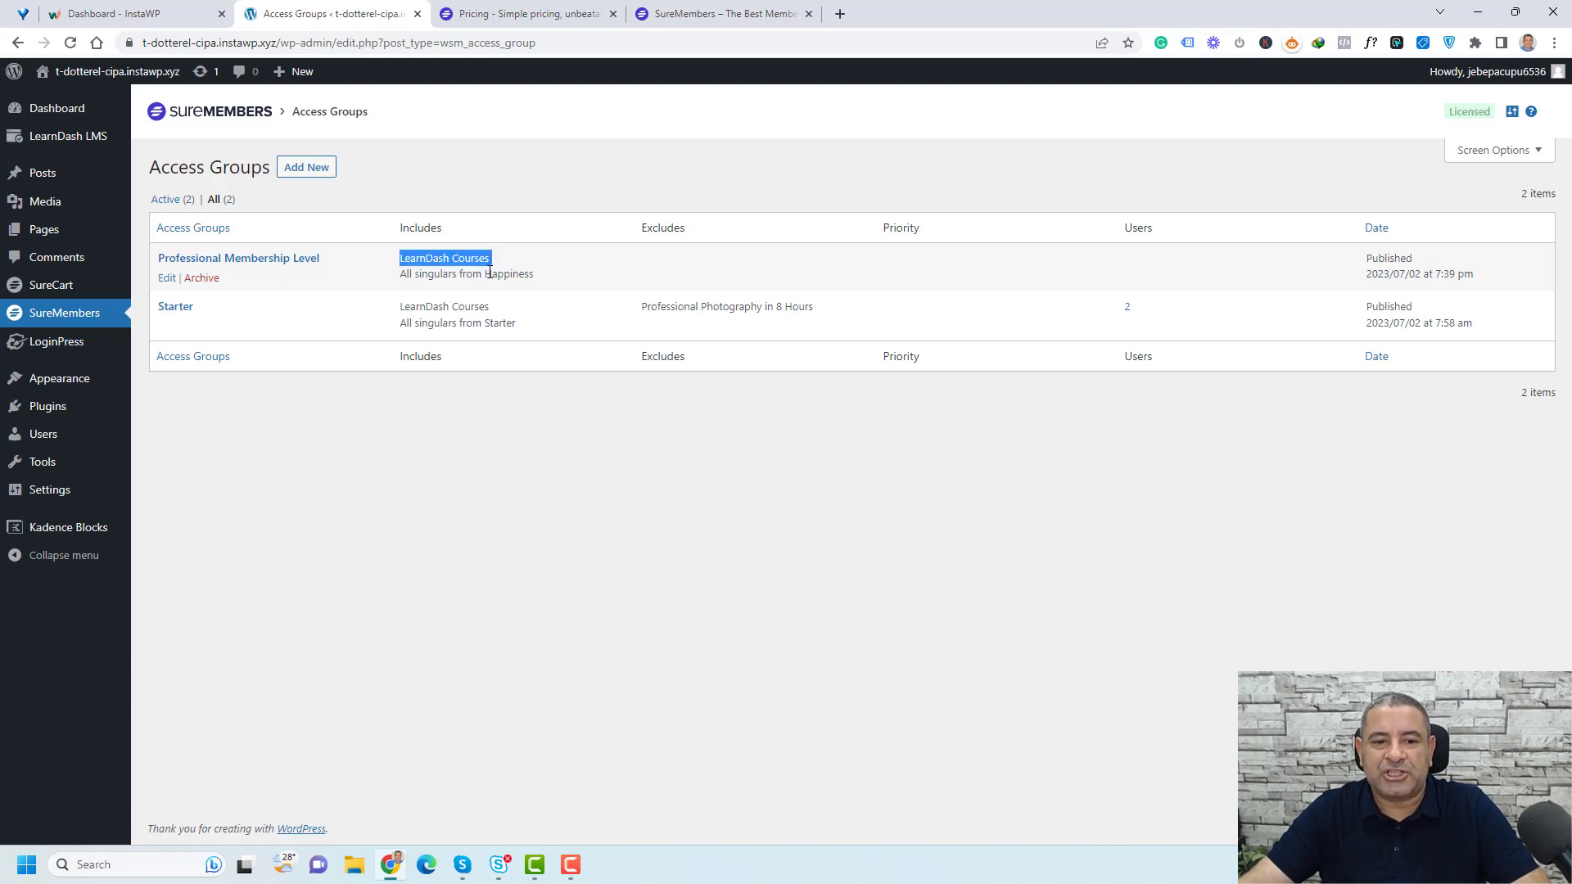
pyautogui.tripleClick(491, 275)
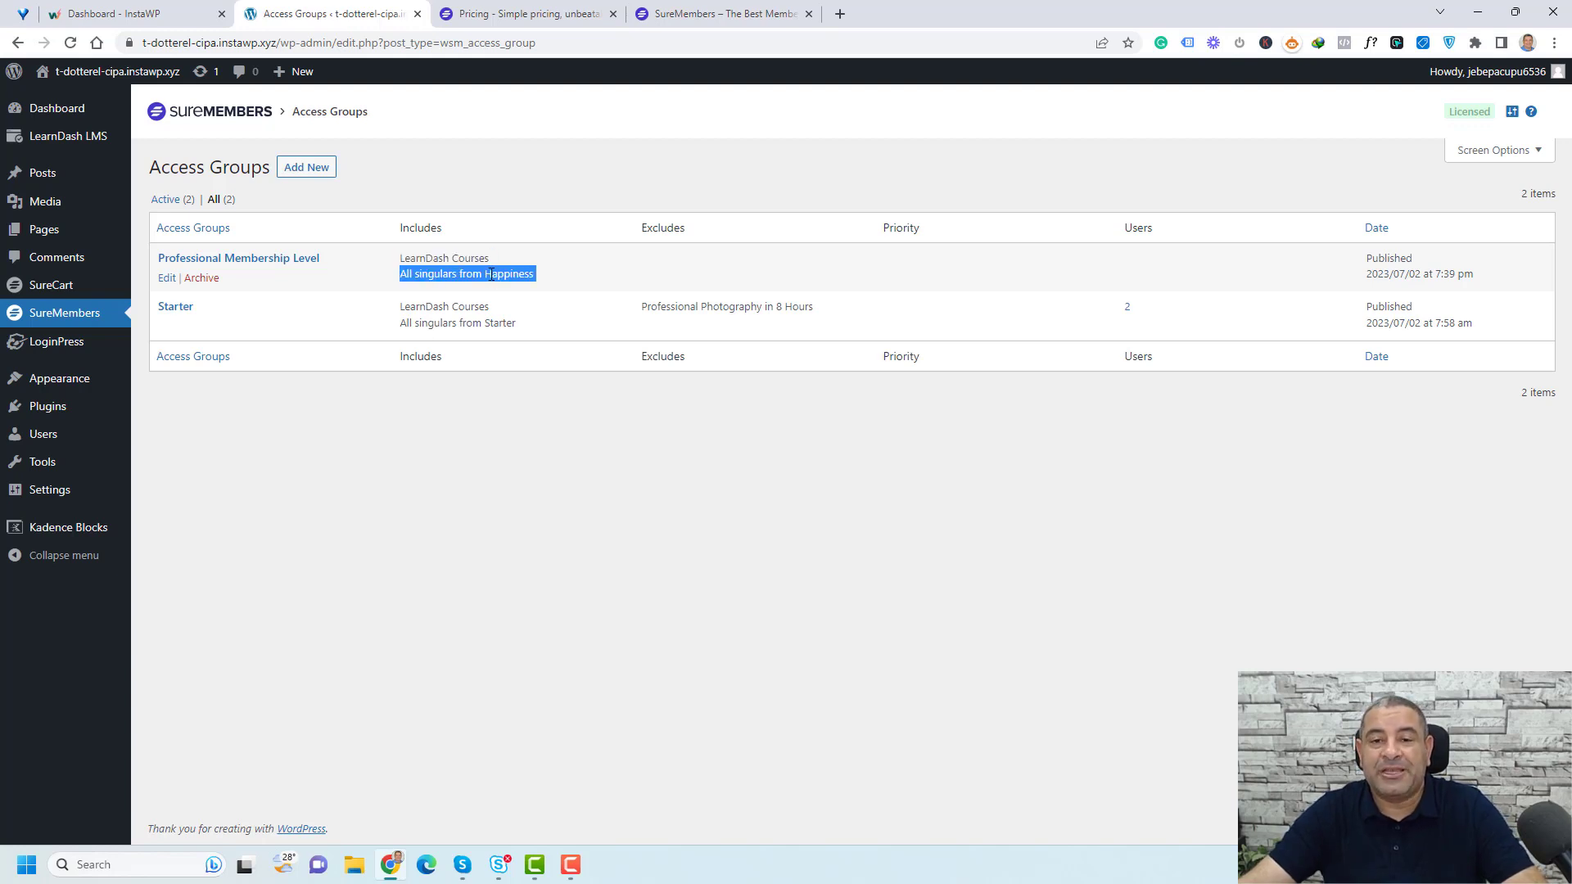
pyautogui.click(629, 458)
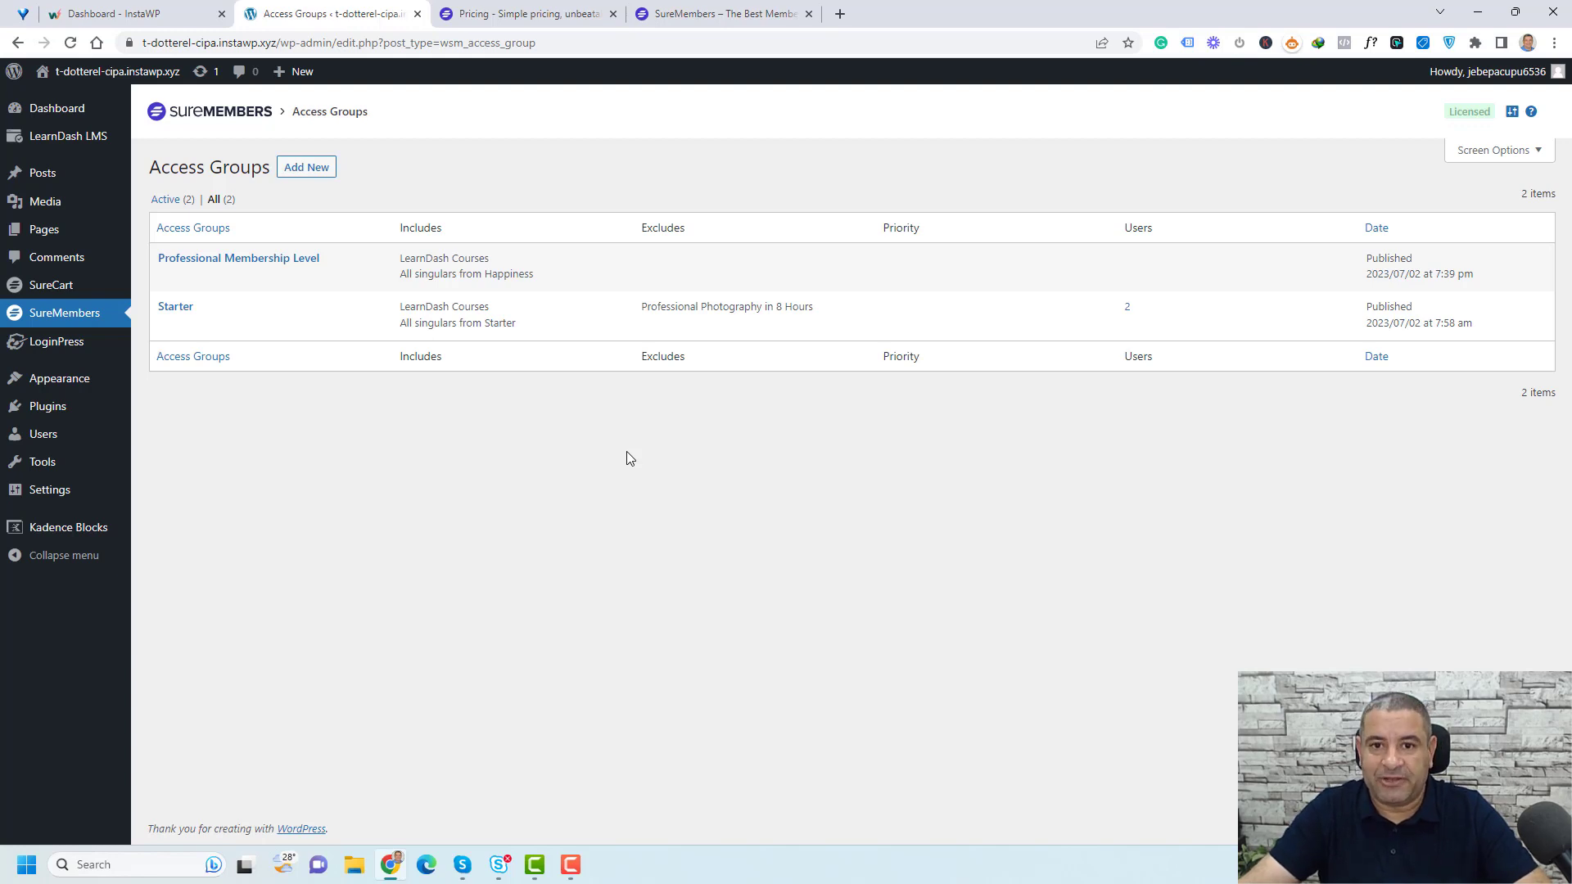
pyautogui.moveTo(80, 291)
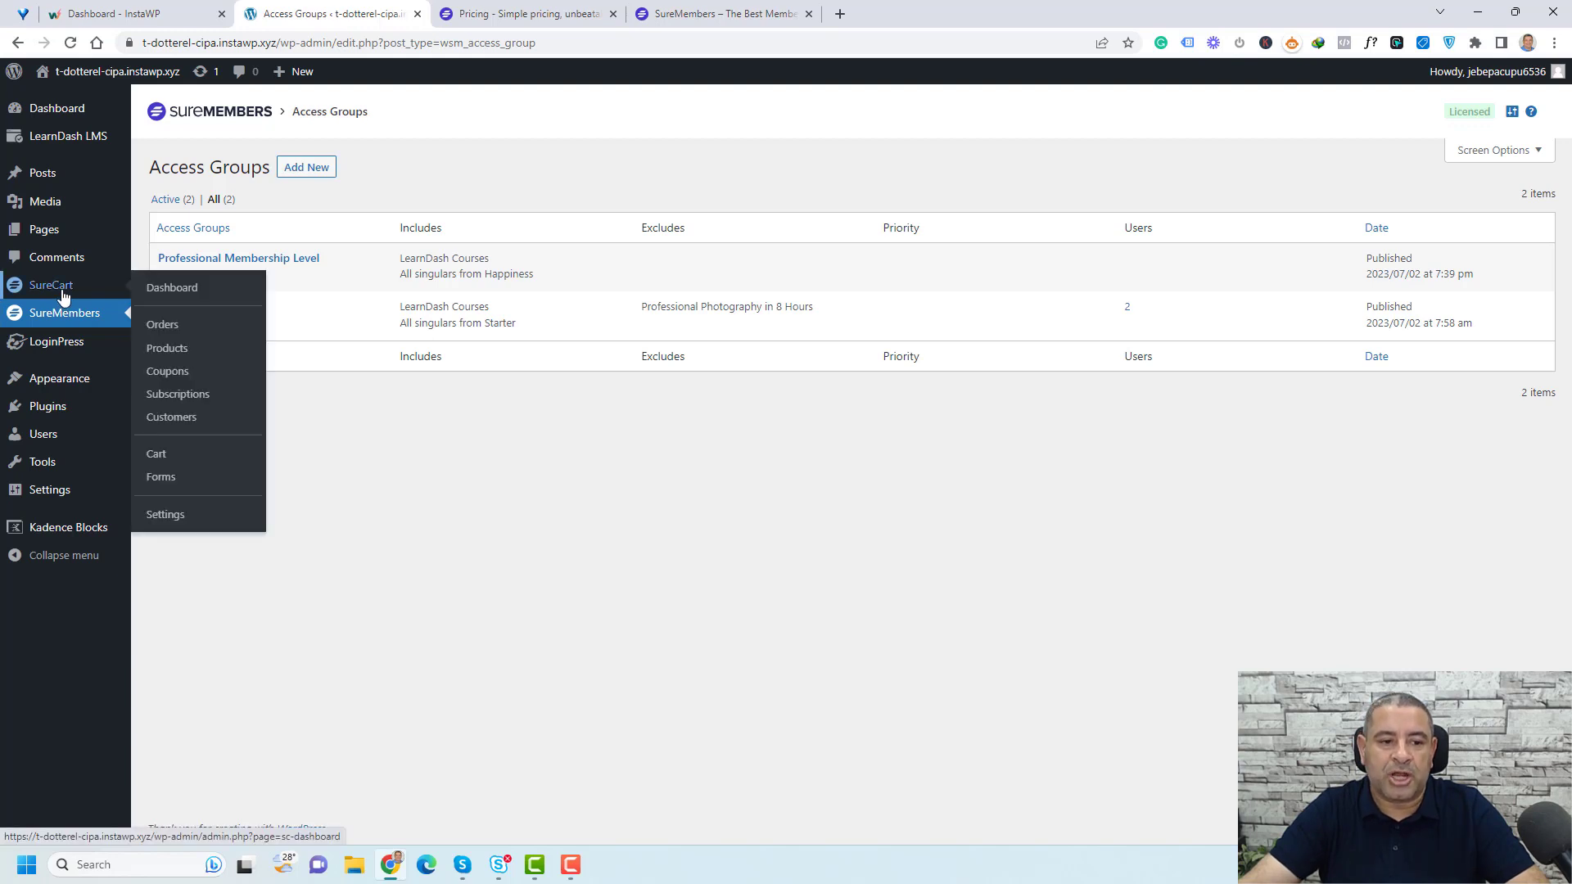
# Create the draft SureCart product 'Professional Membership Level' and open its Add A Price dialog.
pyautogui.click(185, 348)
pyautogui.click(266, 172)
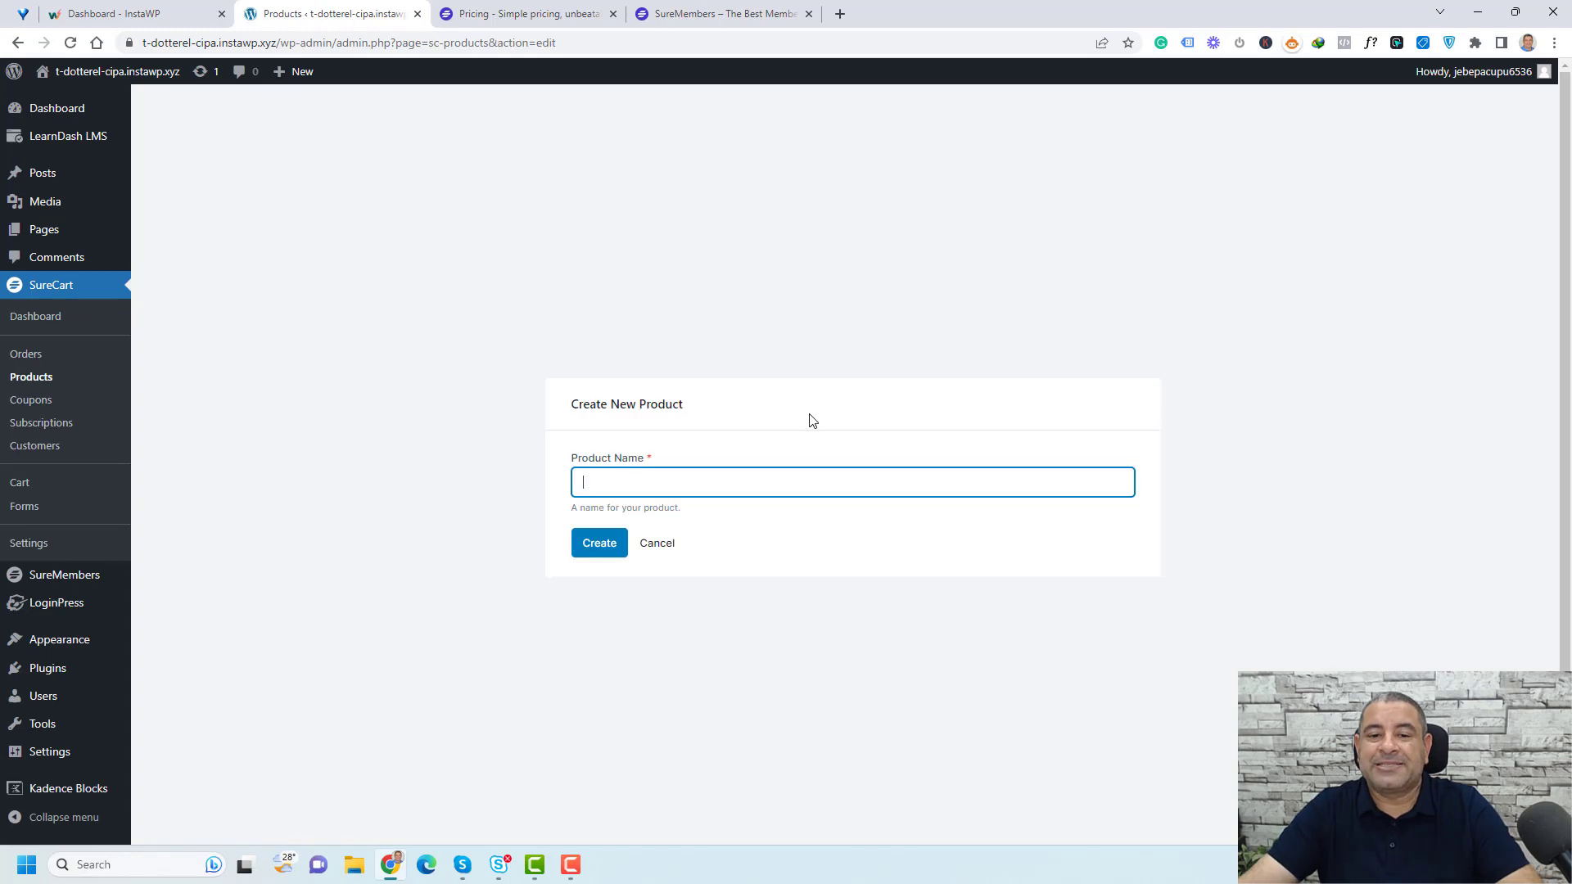
pyautogui.write('Professional Membership Level')
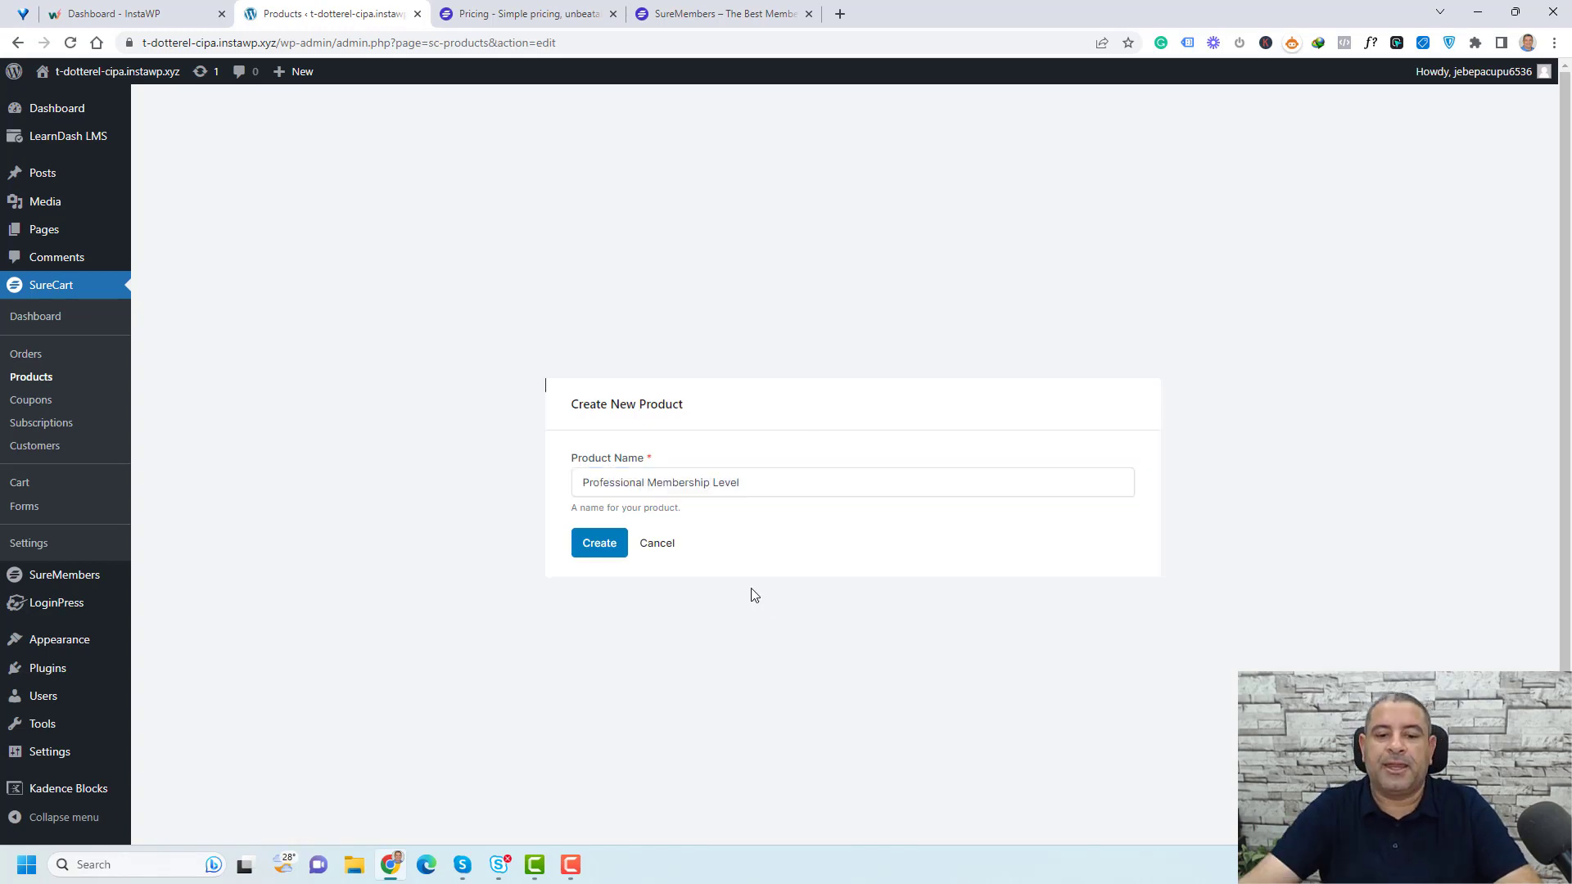
pyautogui.click(599, 543)
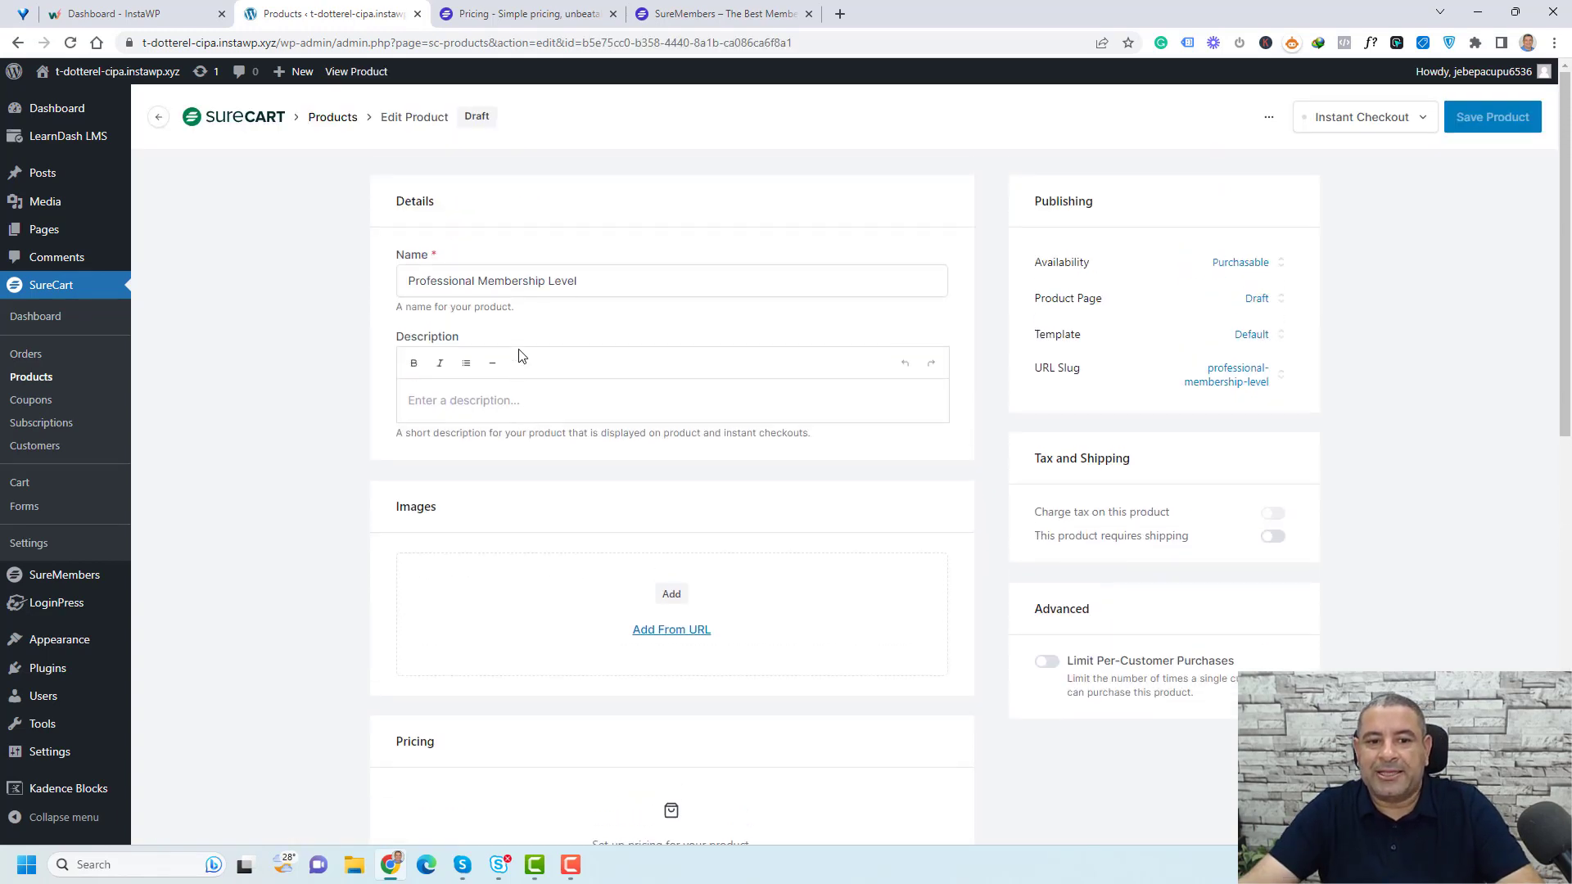
pyautogui.scroll(-4, 326, 383)
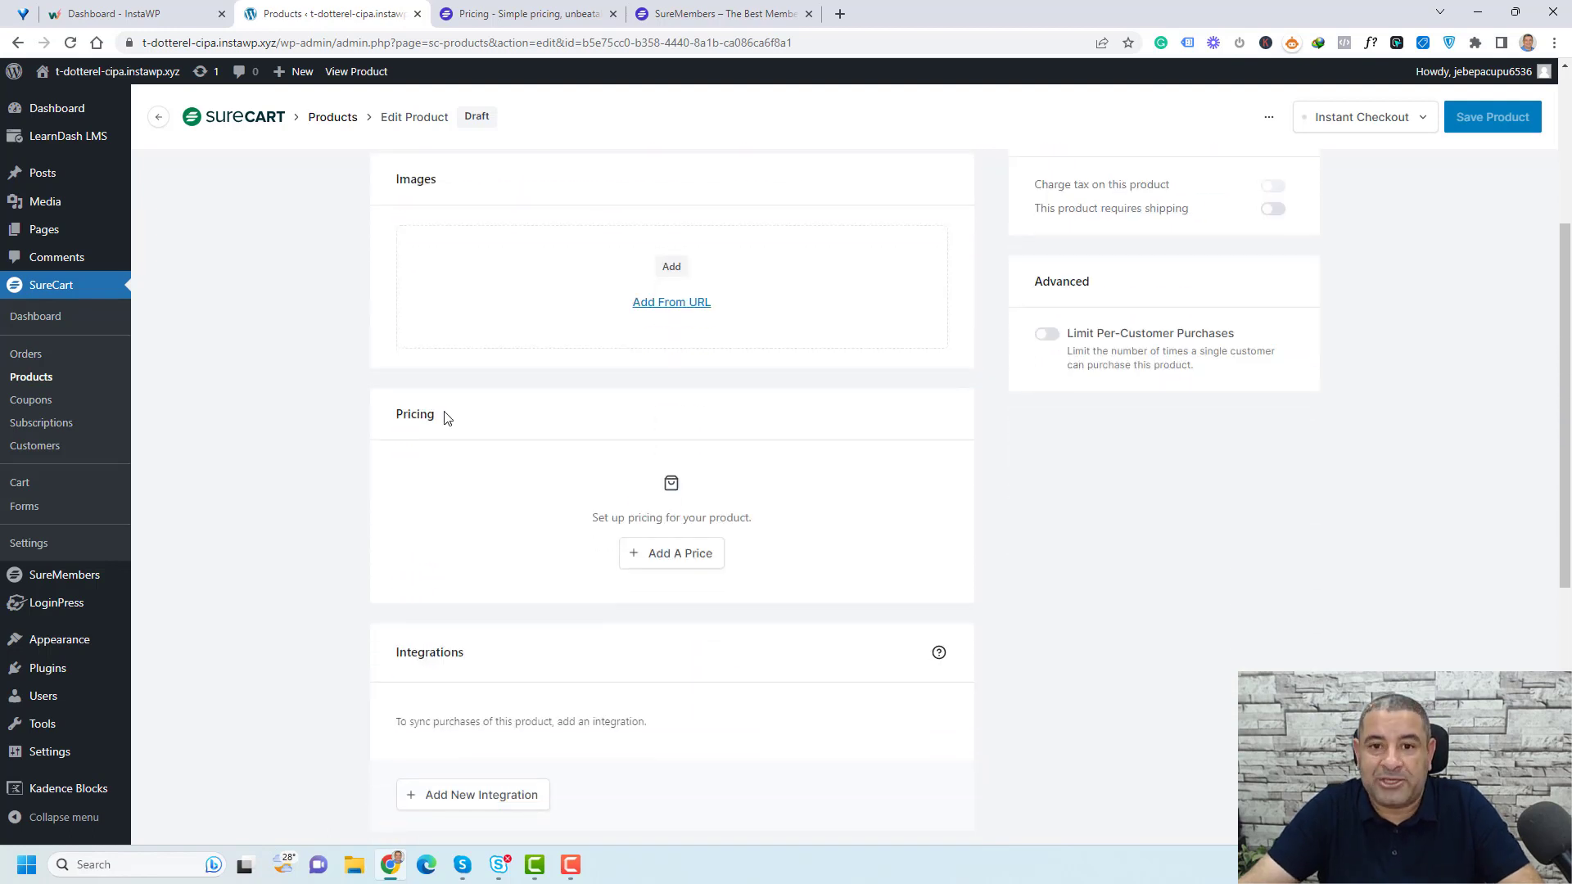
pyautogui.click(666, 560)
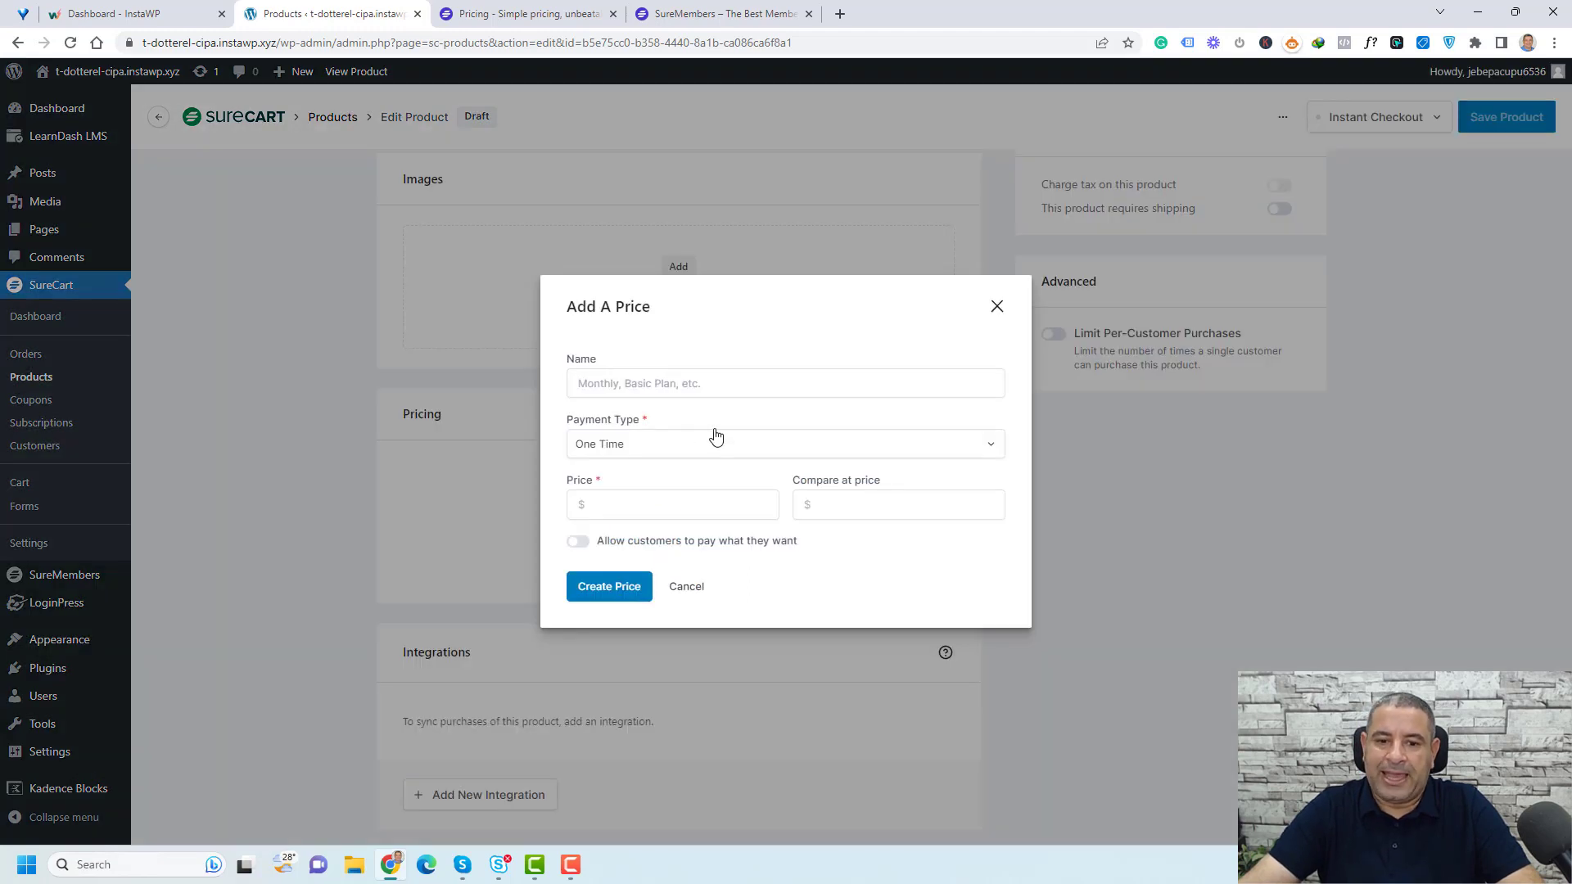
# Create a recurring 'Monthly Plan' subscription price of $47 per month.
pyautogui.click(642, 446)
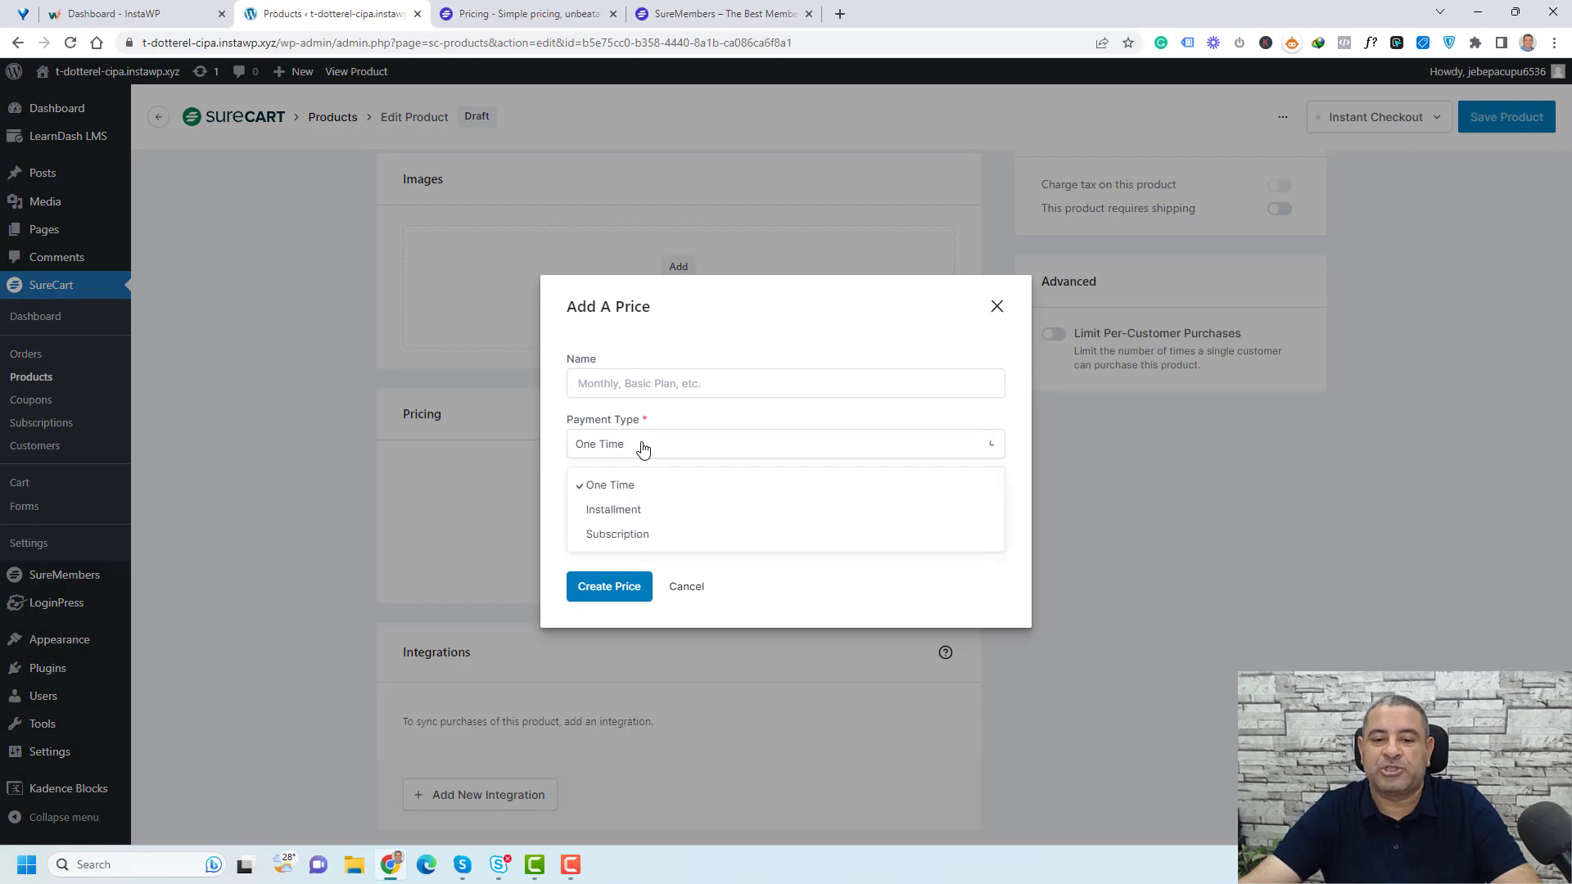
pyautogui.click(654, 536)
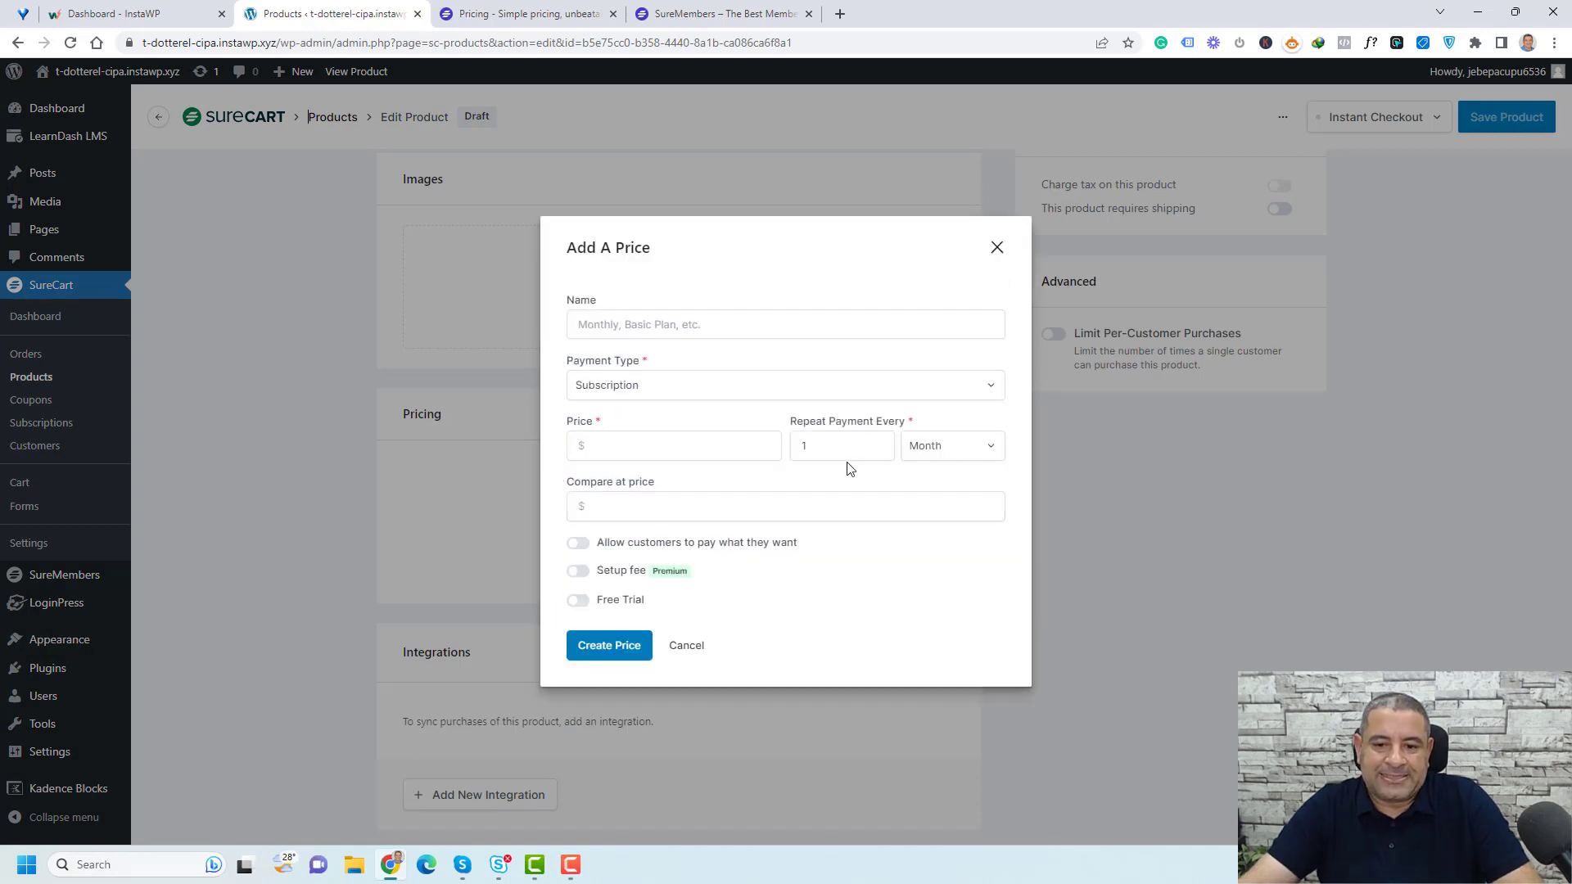
pyautogui.click(583, 443)
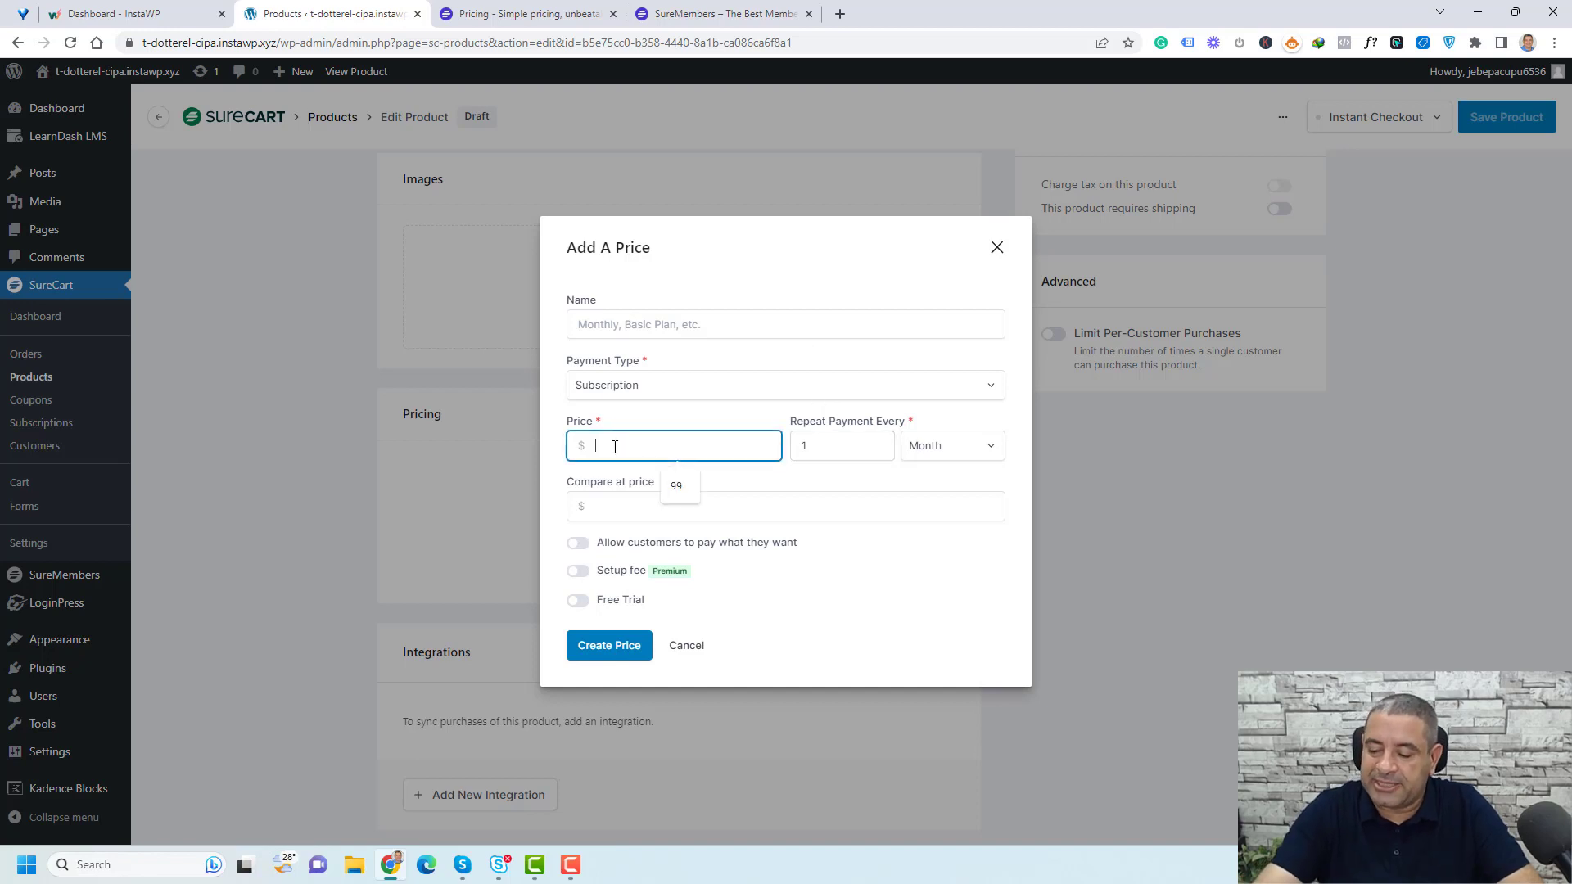
pyautogui.write('47')
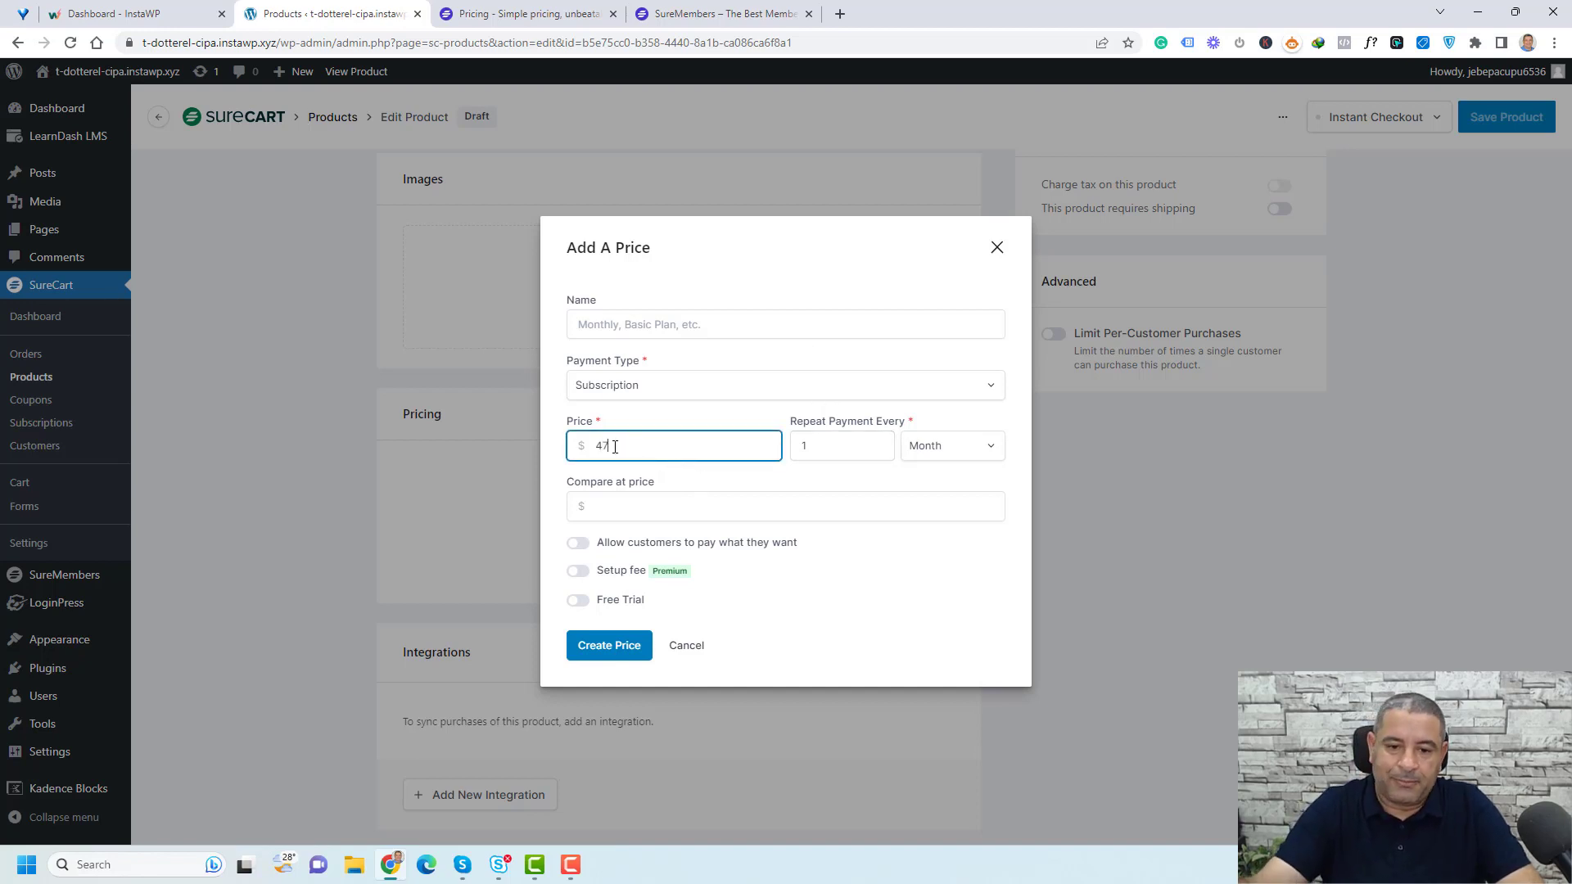
pyautogui.click(696, 330)
pyautogui.write('Monthly Plan')
pyautogui.click(606, 646)
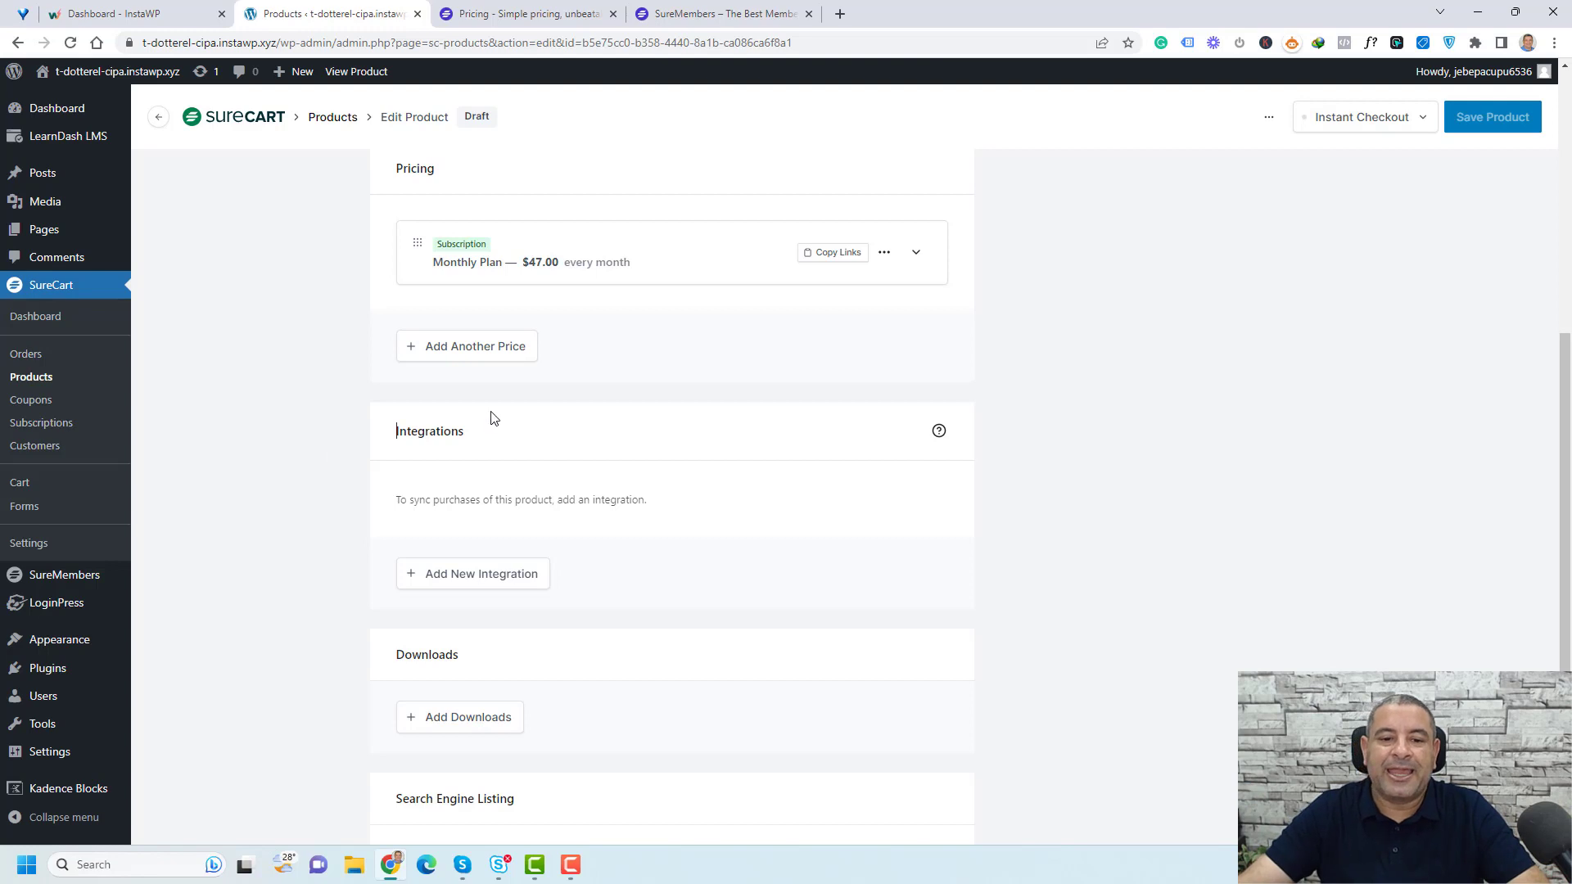
# Add a one-time 'Lifetime Membership' price of $600.
pyautogui.click(488, 358)
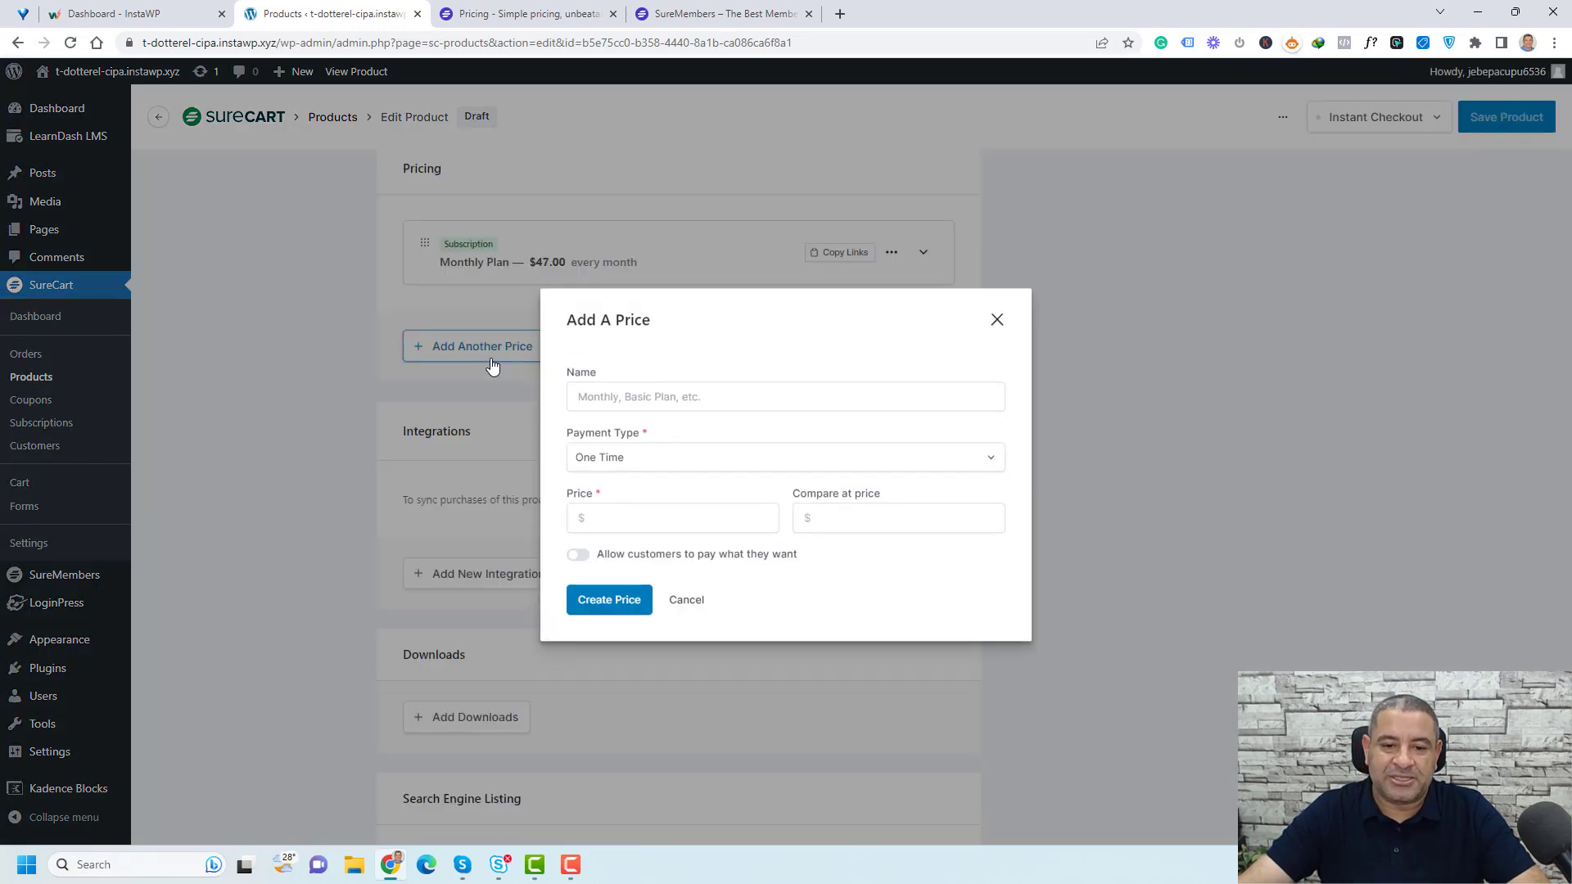
pyautogui.click(749, 386)
pyautogui.write('Lifetime Membership')
pyautogui.click(620, 506)
pyautogui.write('600')
pyautogui.click(624, 586)
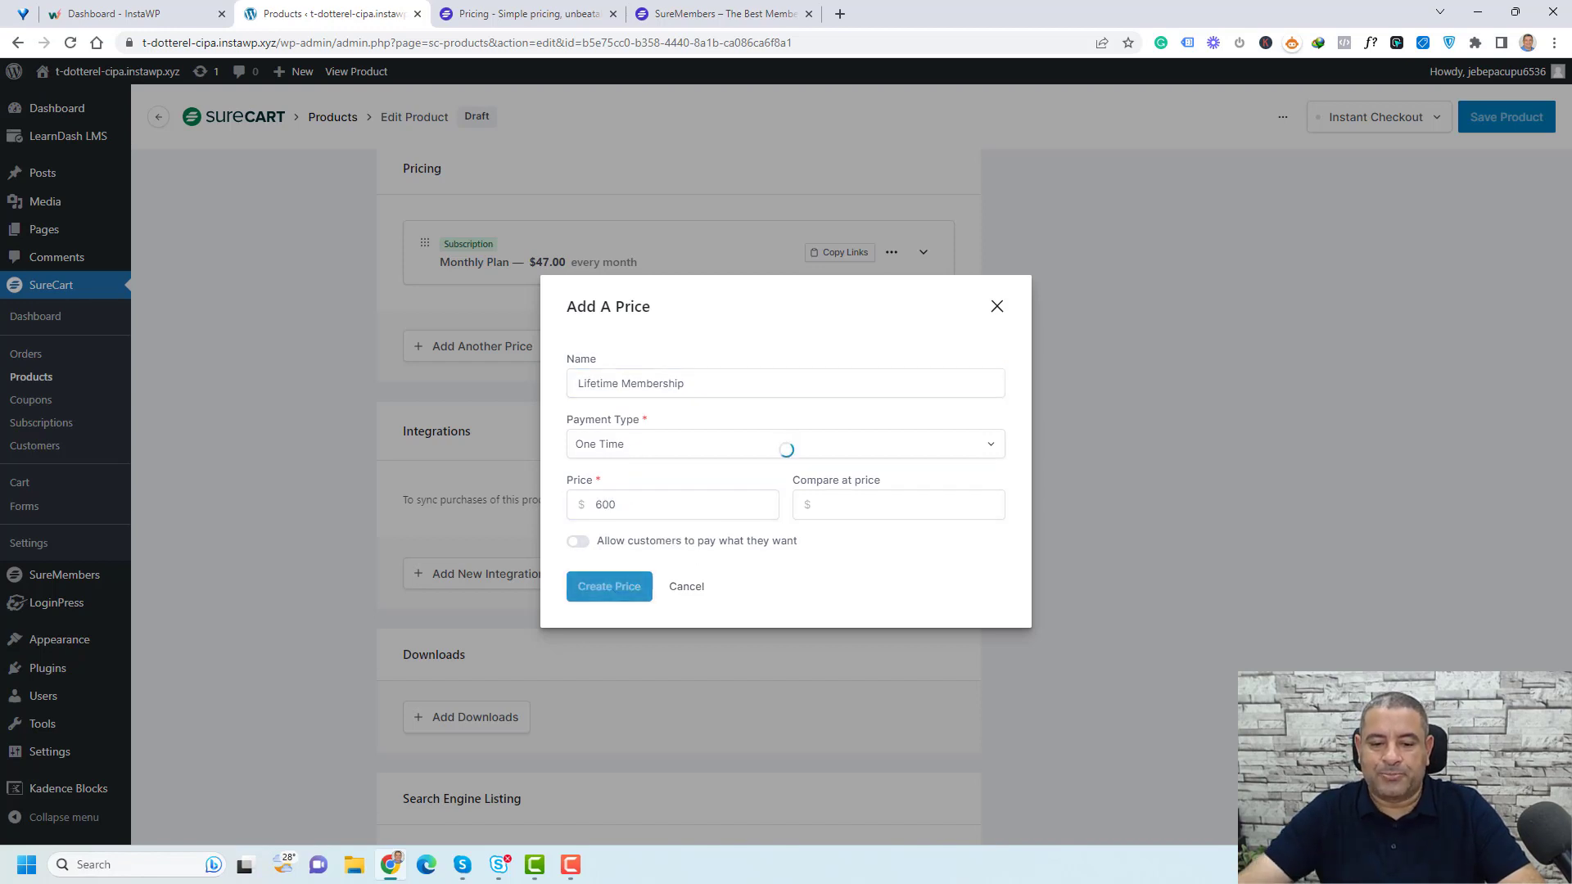
pyautogui.scroll(5, 401, 456)
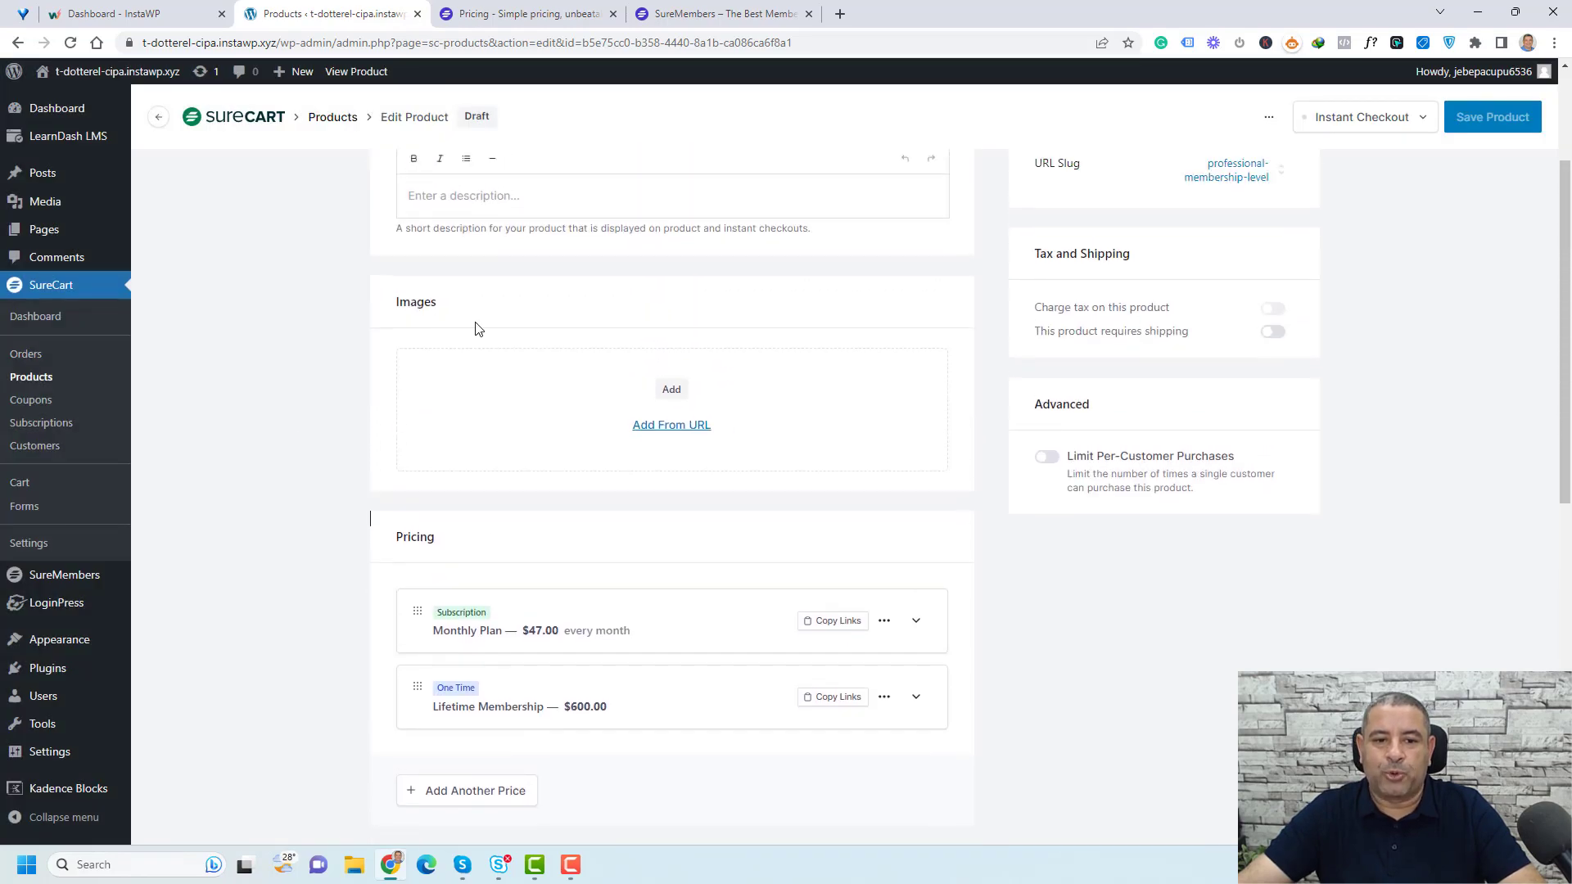
# Attach a SureMembers integration granting the Professional Membership Level access group.
pyautogui.scroll(-7, 335, 587)
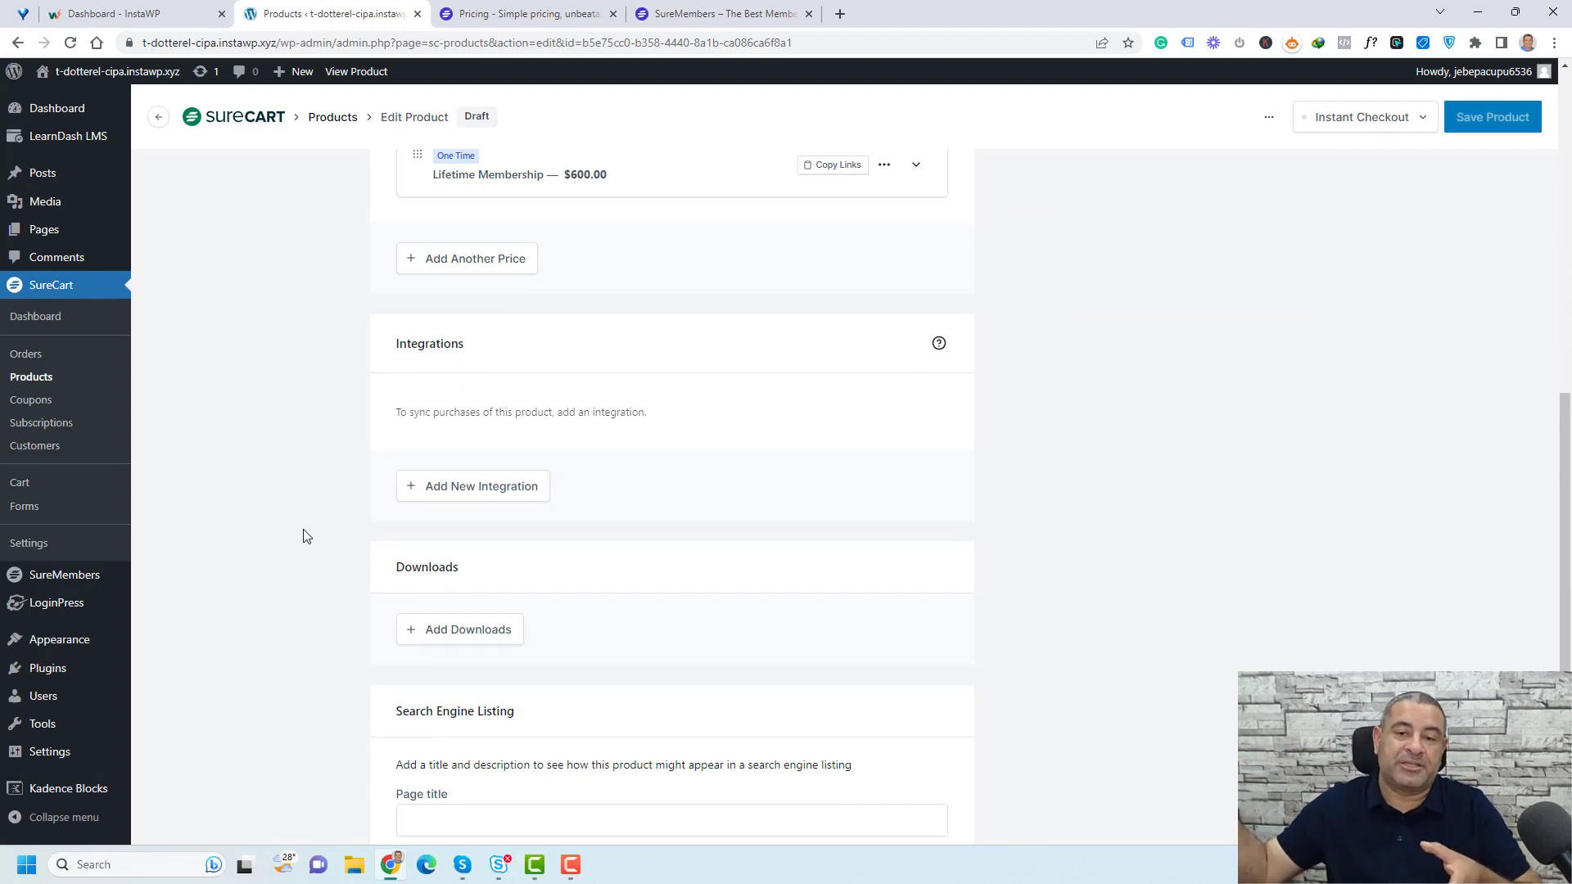
pyautogui.click(449, 486)
pyautogui.click(829, 479)
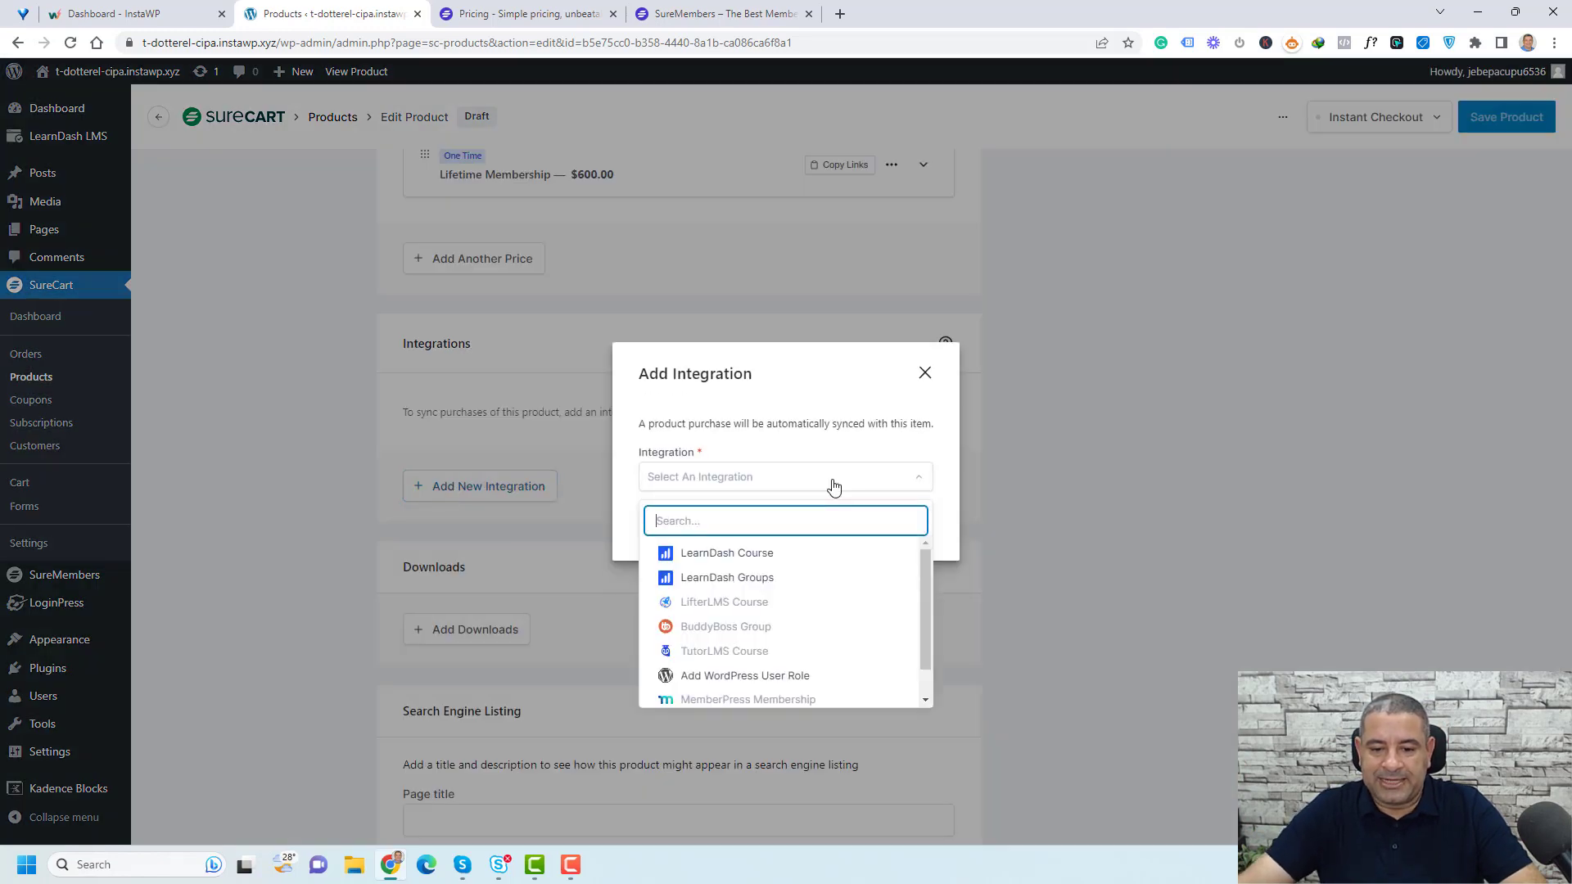
pyautogui.click(749, 690)
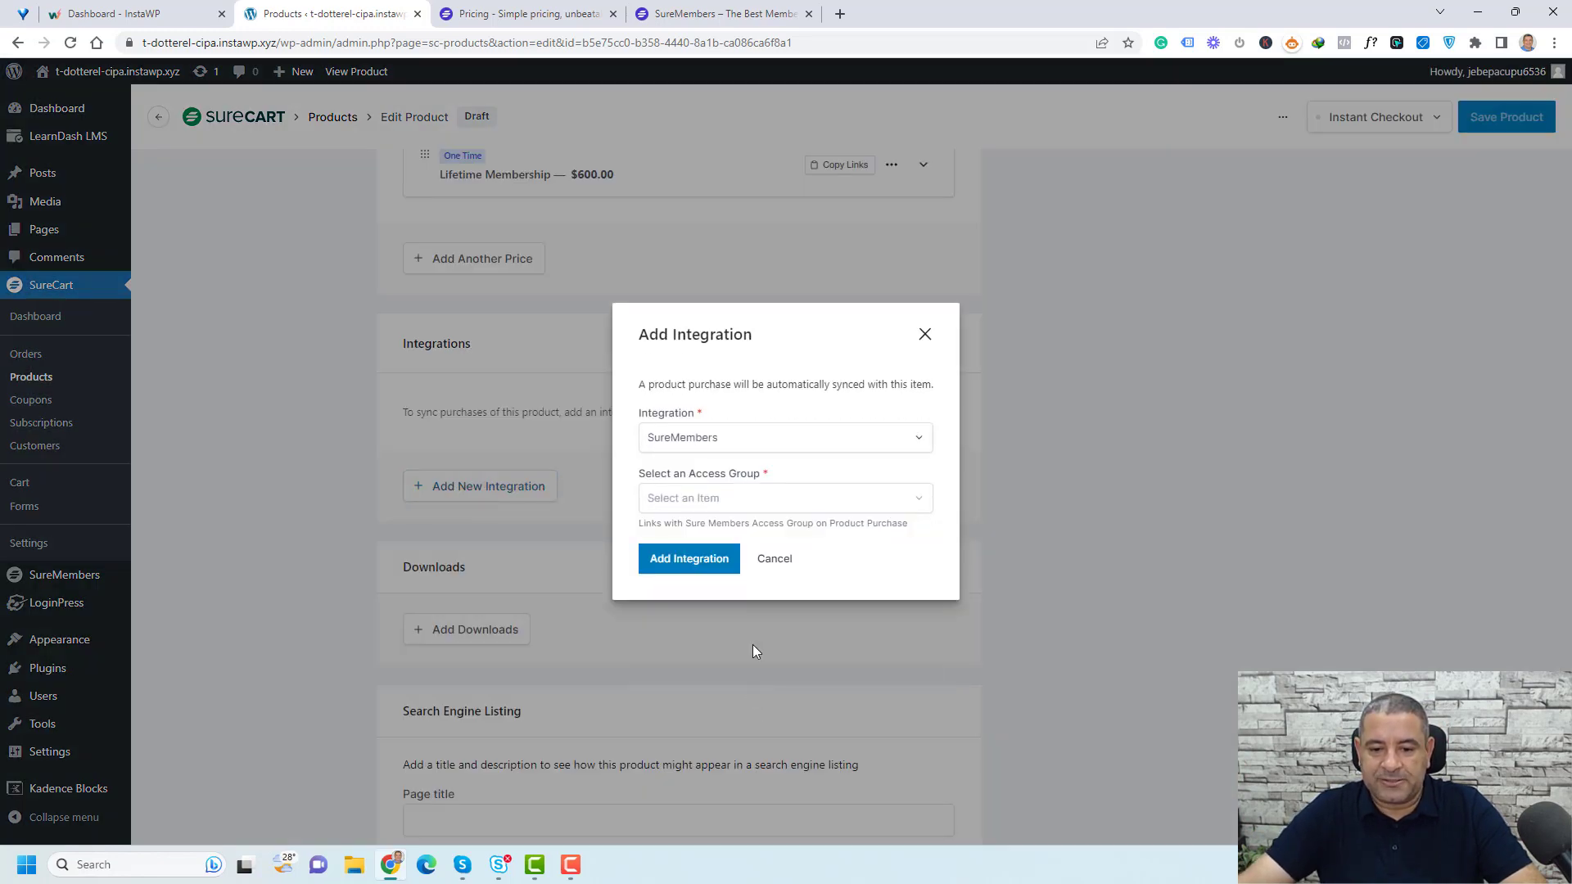
pyautogui.click(724, 499)
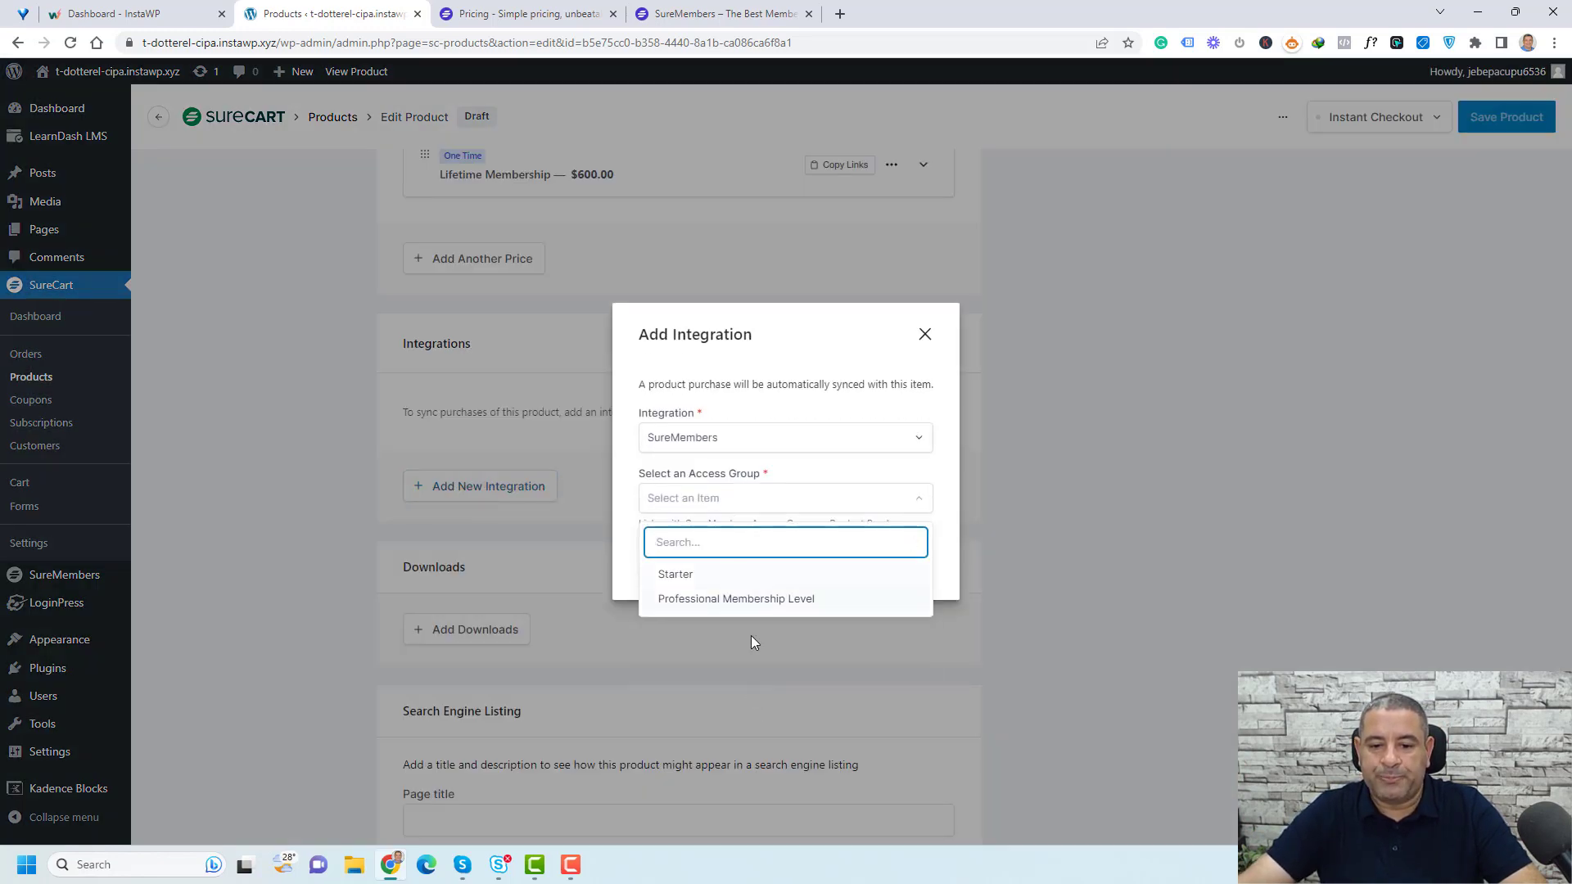
pyautogui.click(754, 603)
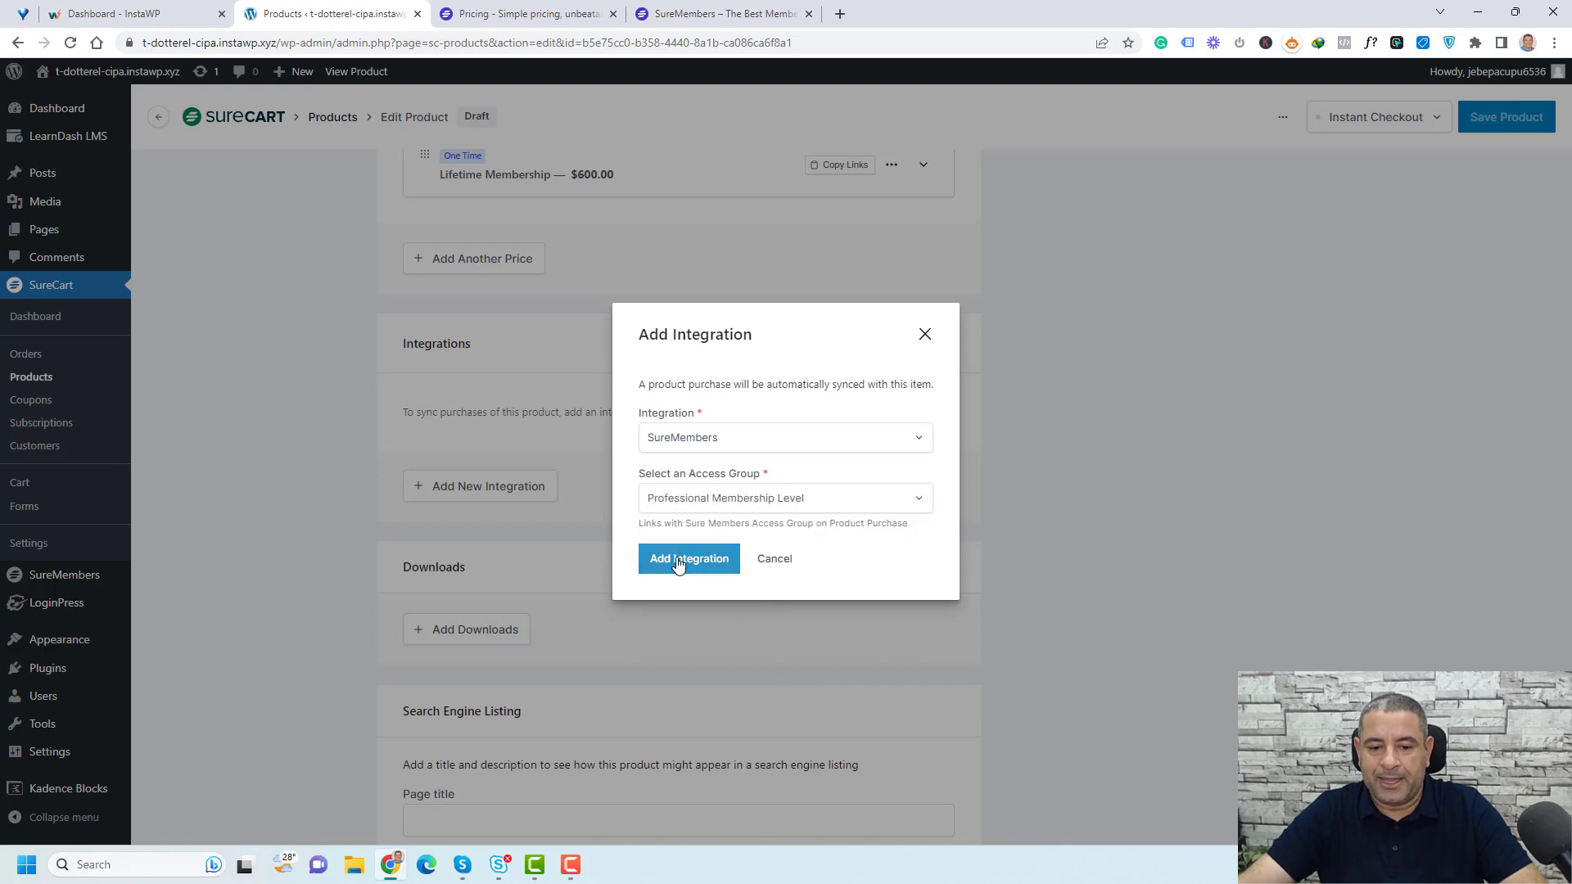
pyautogui.click(678, 565)
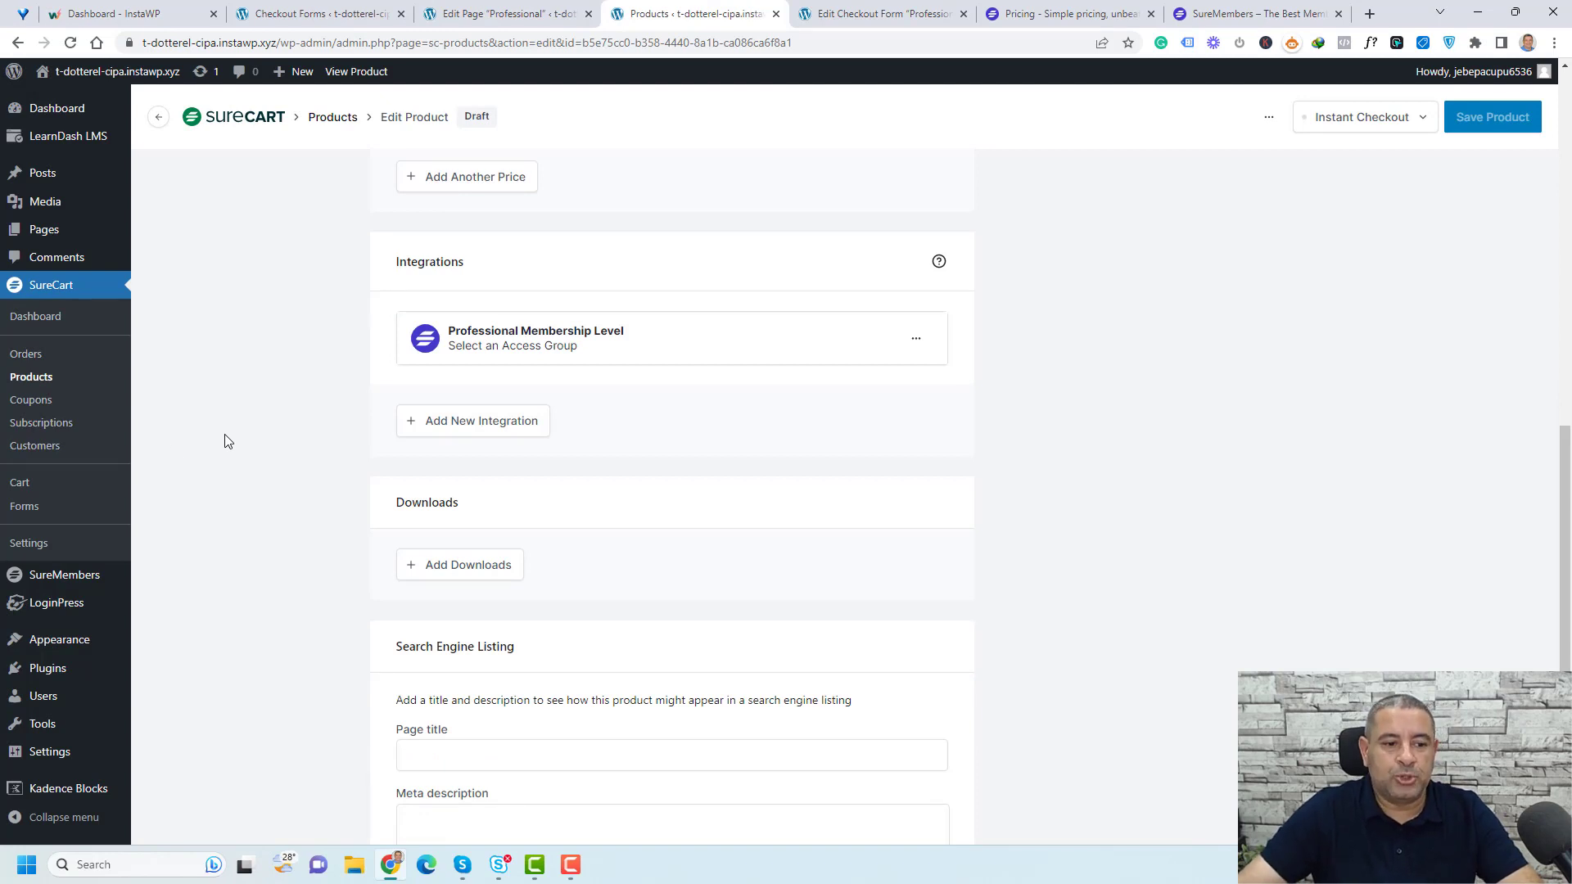
# Start a new checkout form titled 'PROFESIONAL LEVEL CHECKOUT FORM' using the Simple design.
pyautogui.click(25, 514)
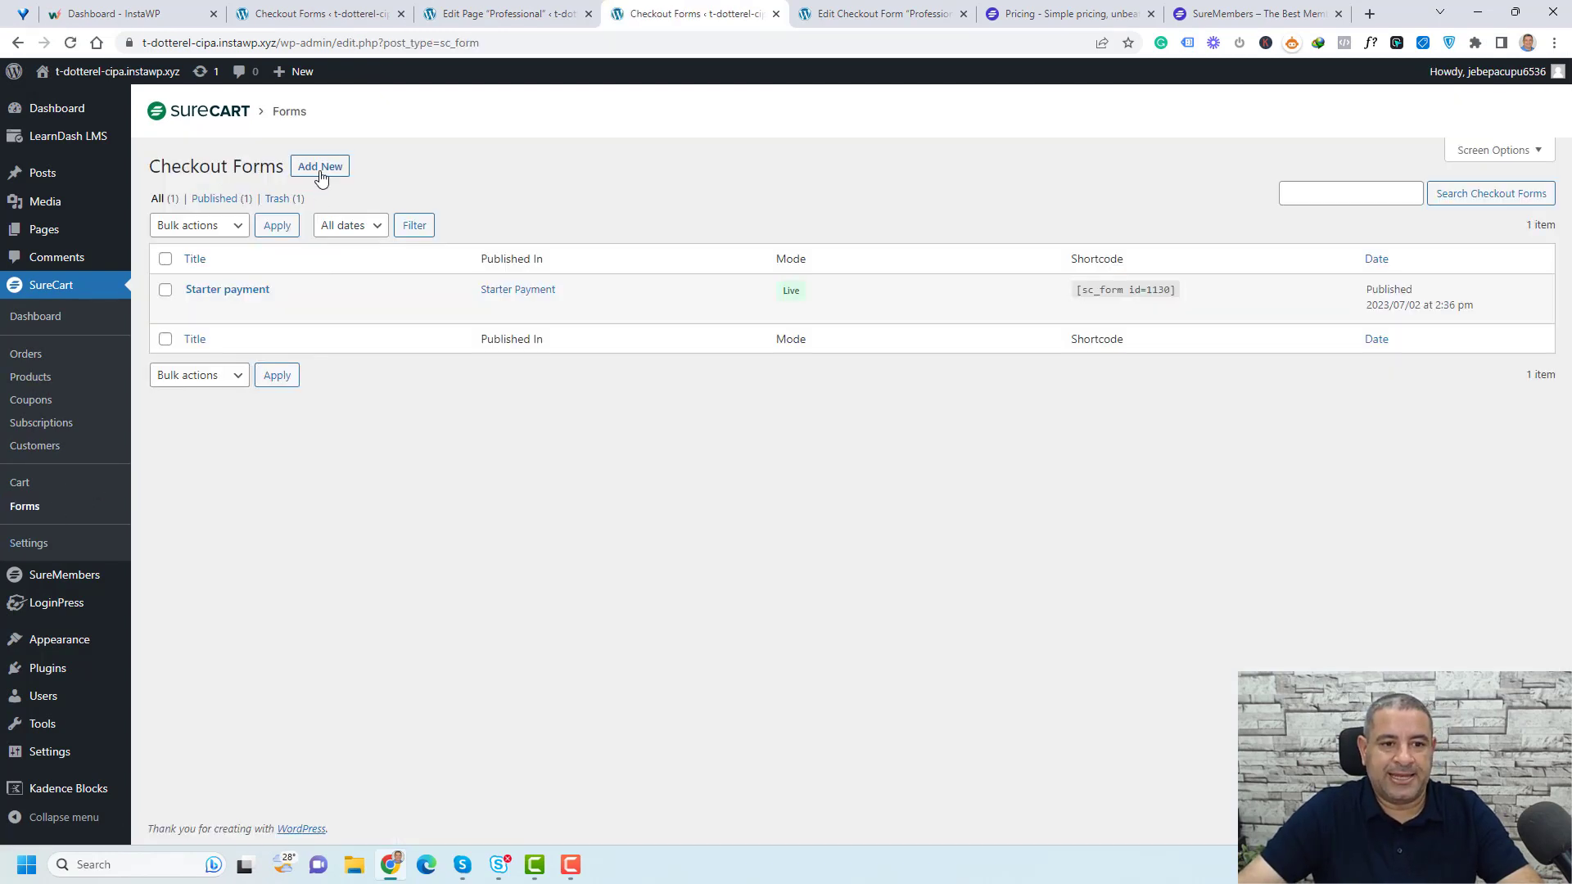
pyautogui.click(320, 168)
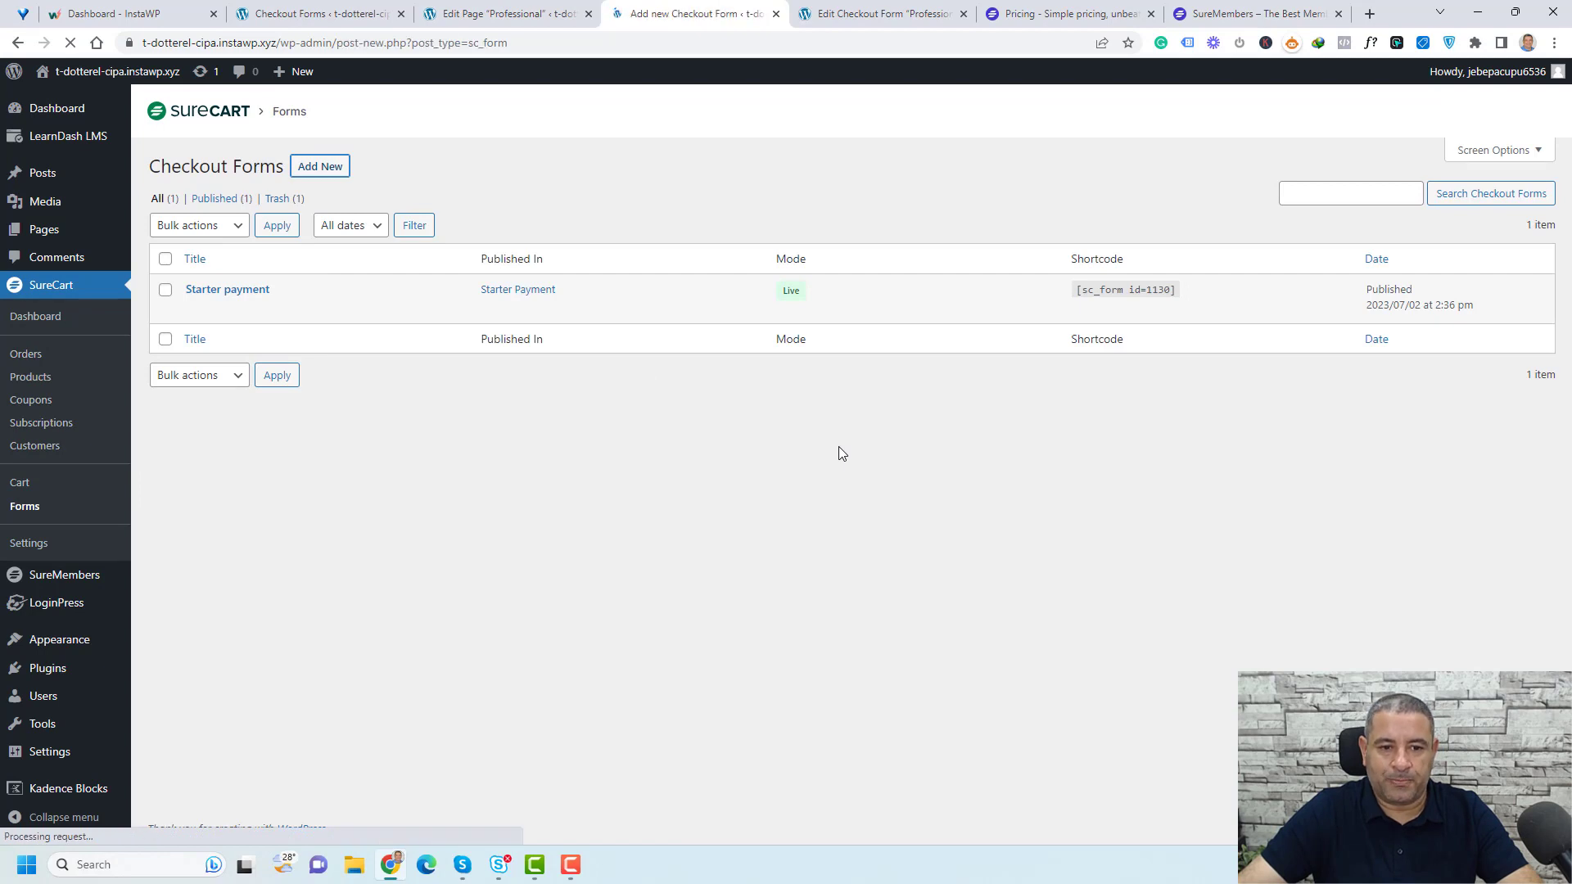
pyautogui.write('PROFESIONAL LEVEL CHECKOUT FORM')
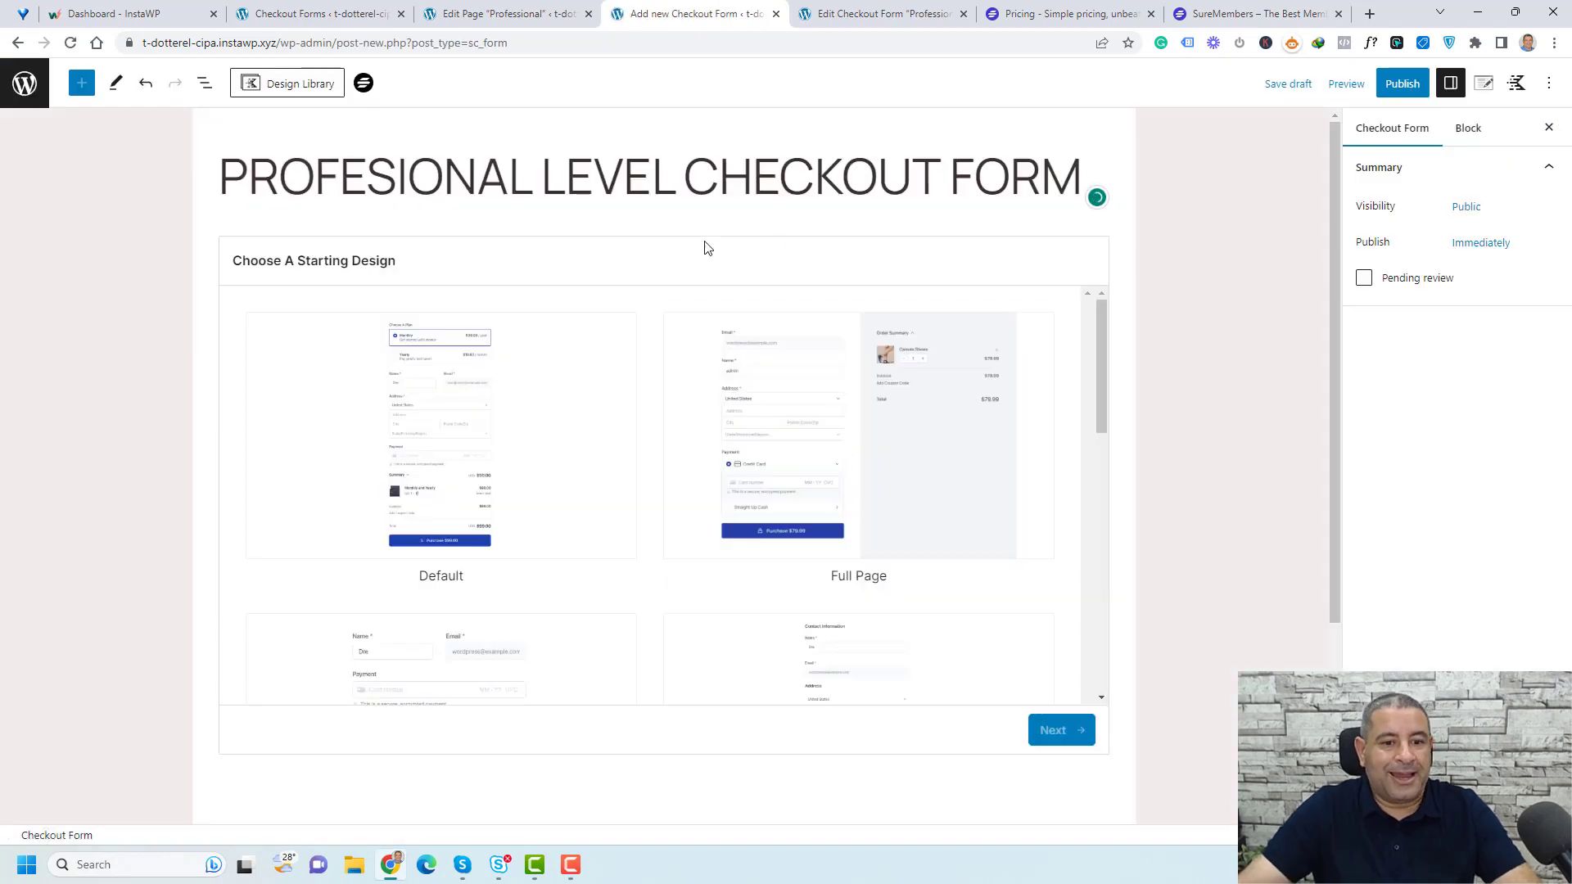
pyautogui.scroll(-3, 590, 441)
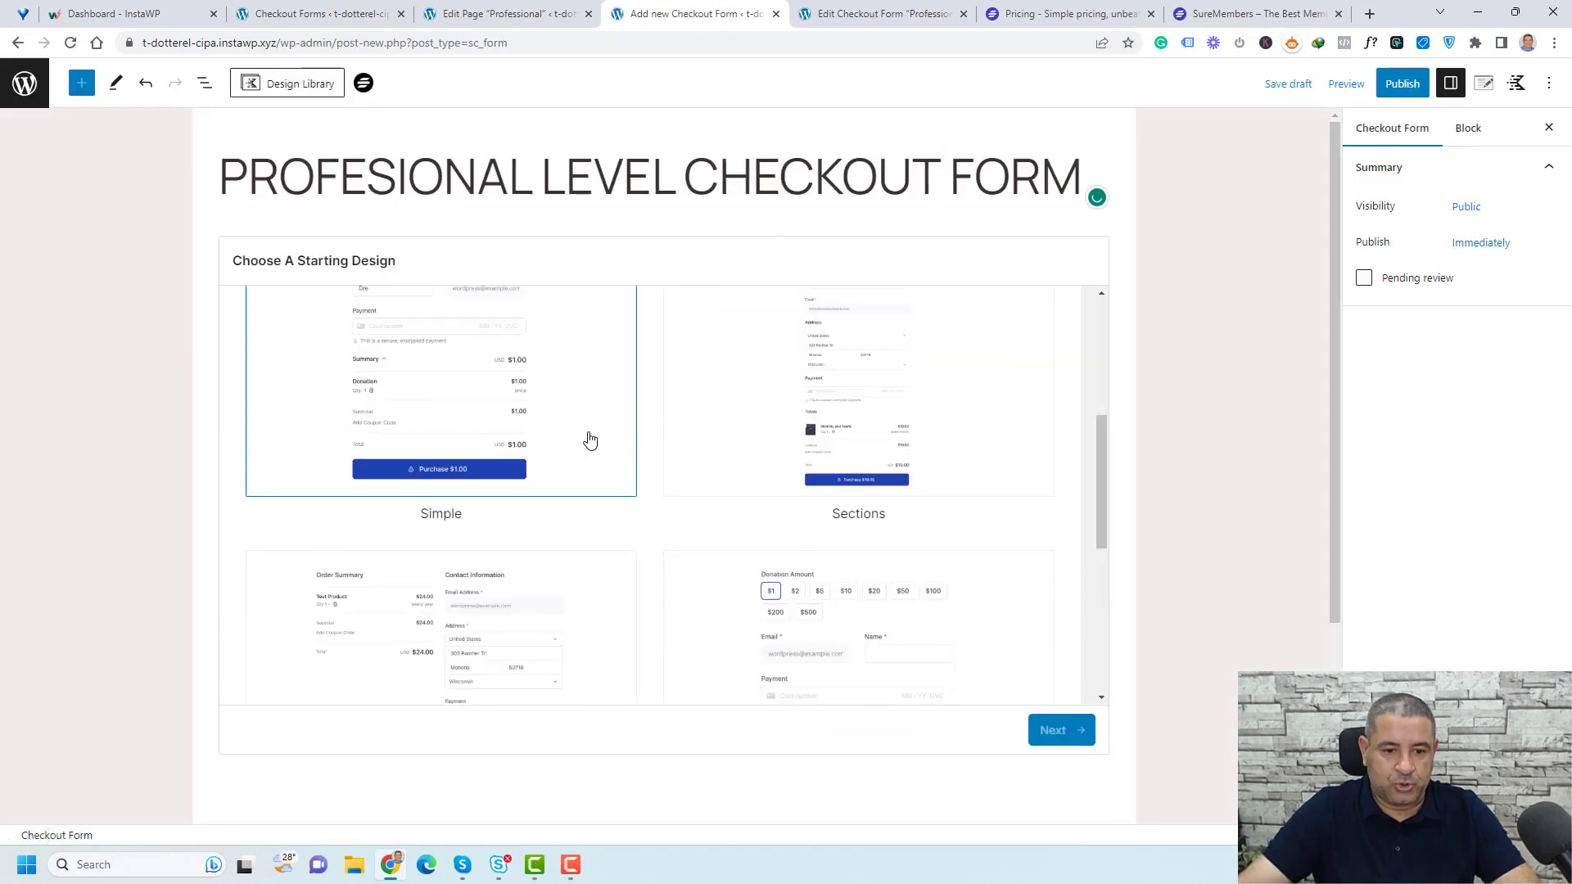
pyautogui.click(465, 451)
pyautogui.click(1077, 729)
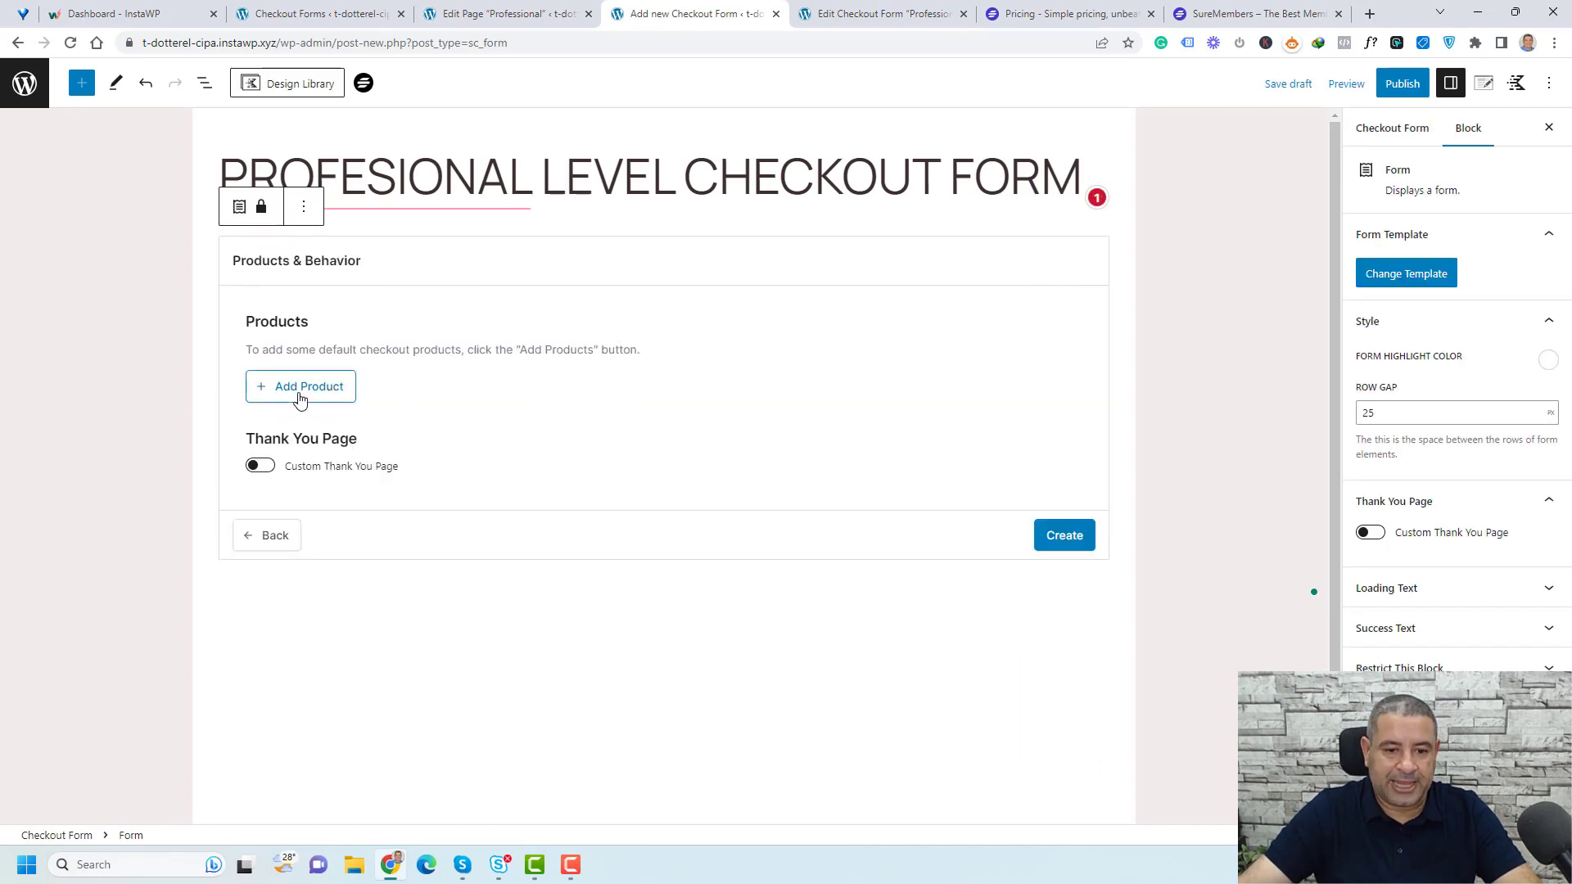
# Add the $47.00 monthly and $600.00 Professional prices, require choosing one, and create the form.
pyautogui.click(300, 398)
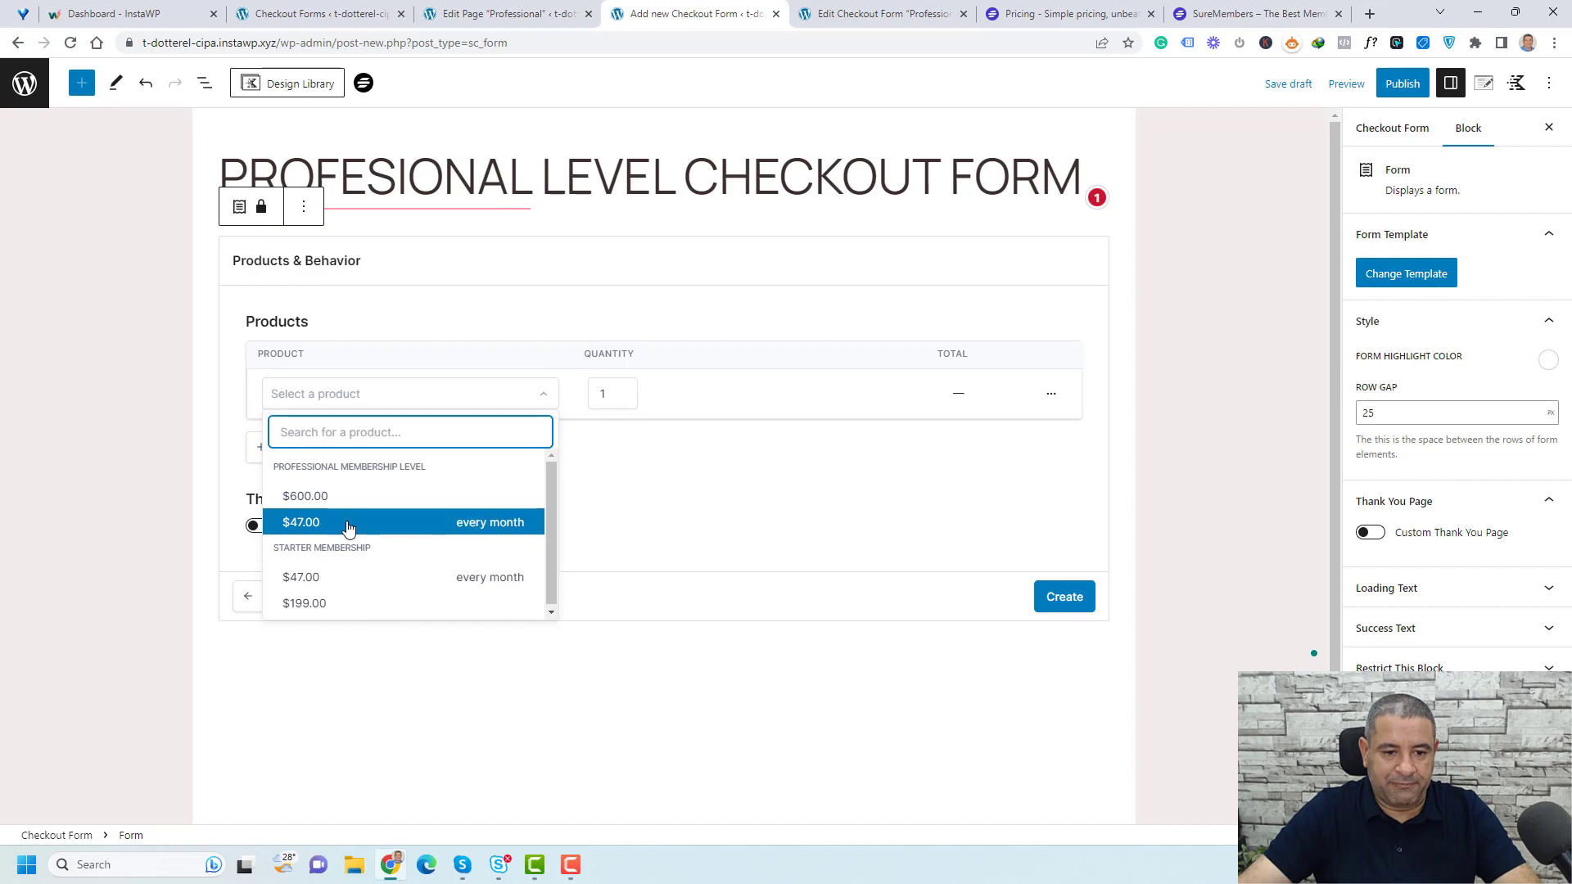
pyautogui.click(348, 524)
pyautogui.click(321, 449)
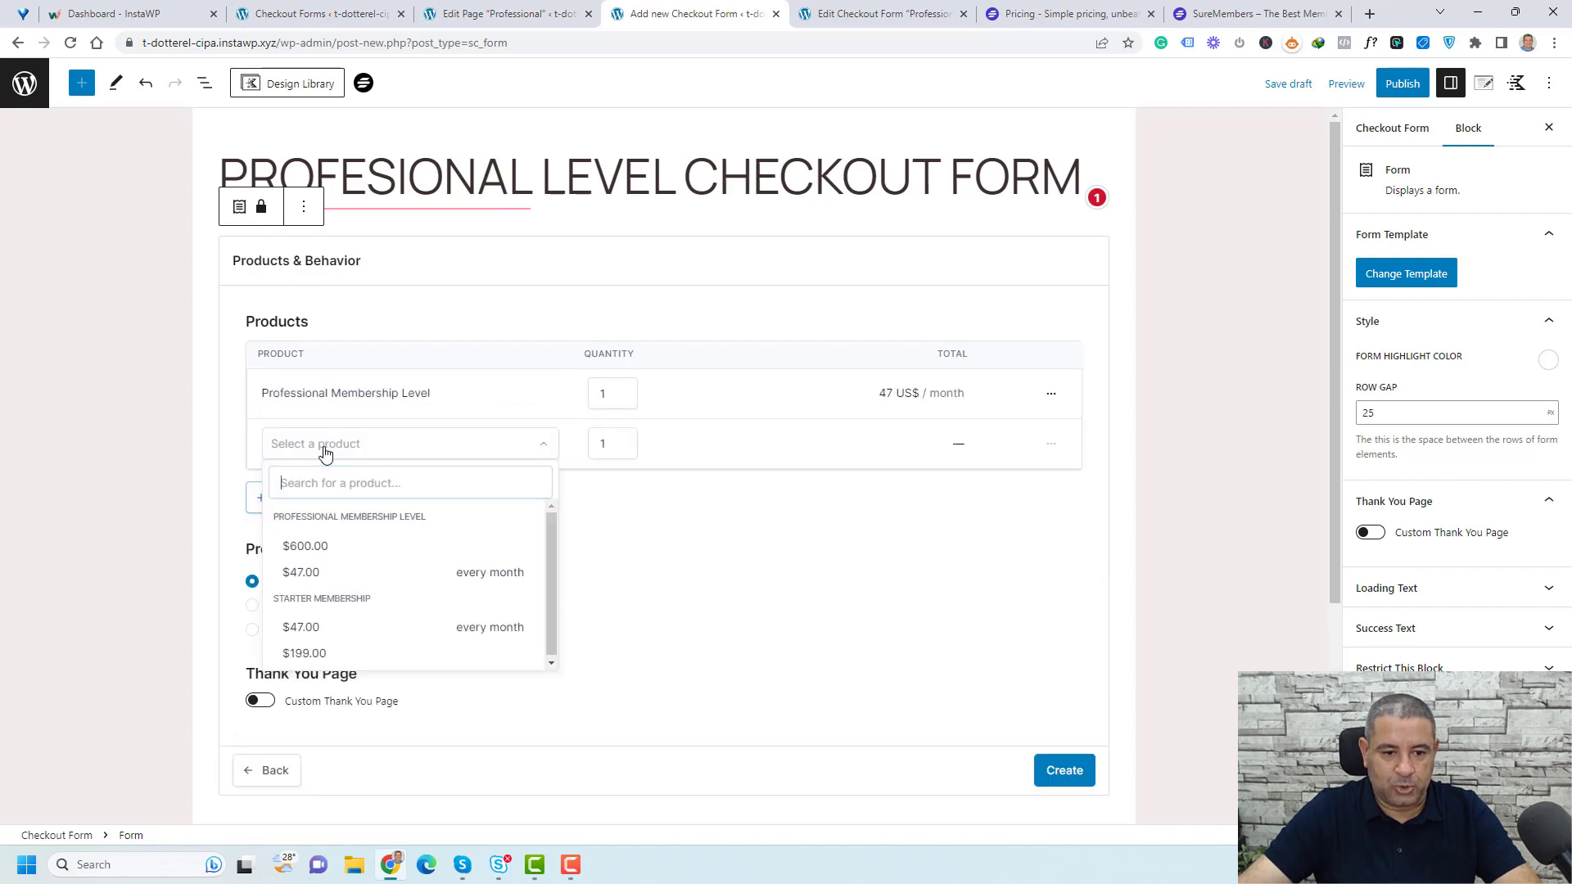
pyautogui.click(388, 546)
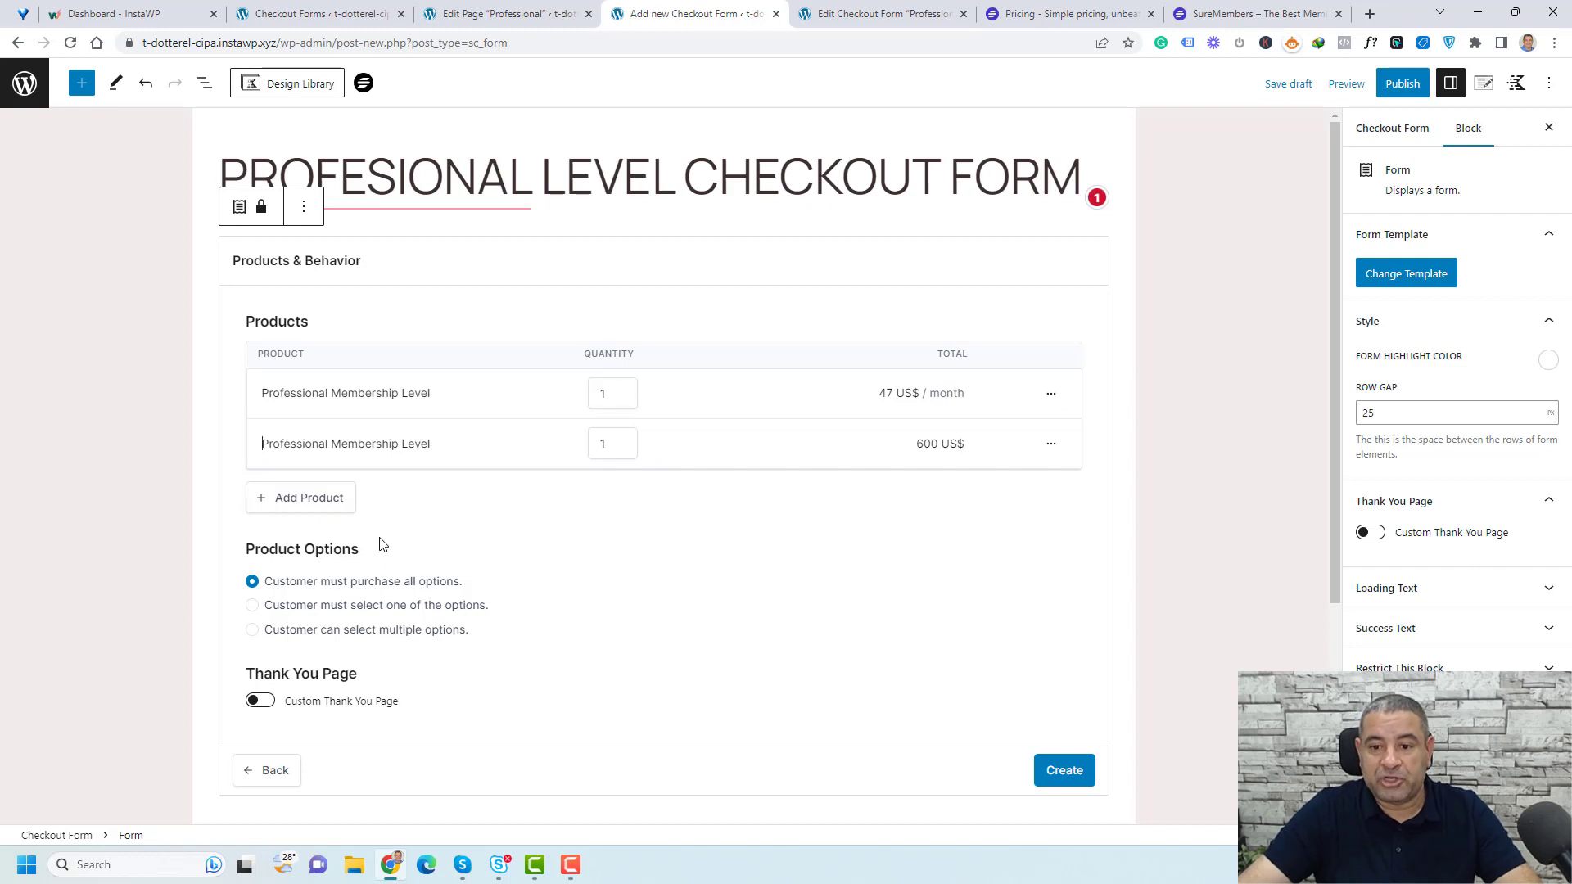
pyautogui.click(1187, 459)
pyautogui.scroll(-3, 1187, 460)
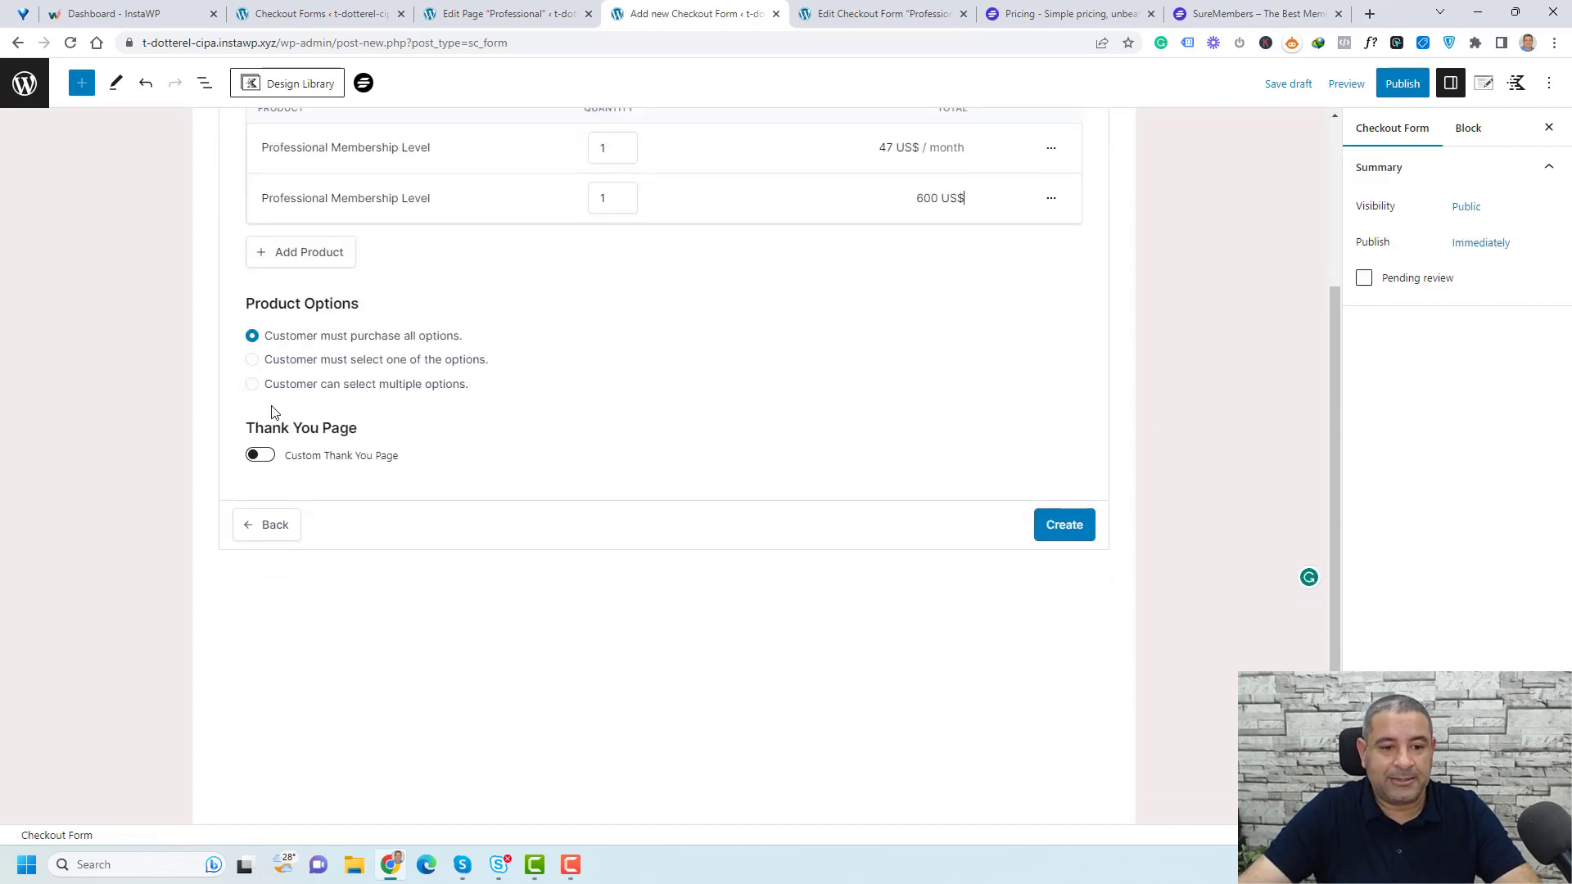
pyautogui.click(290, 366)
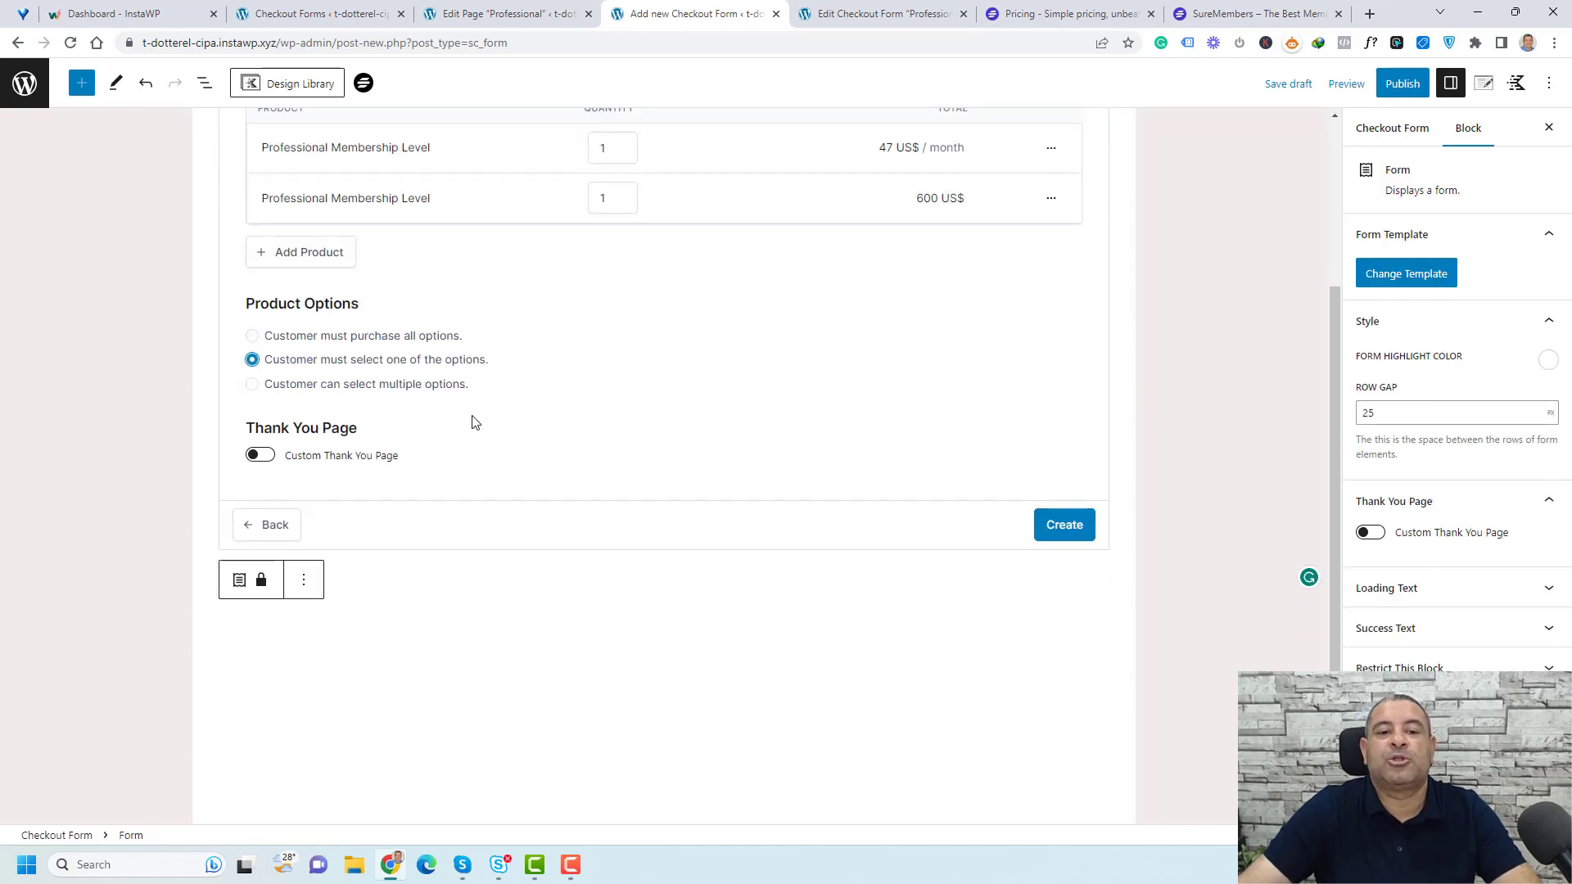
pyautogui.click(1062, 528)
pyautogui.scroll(-5, 753, 430)
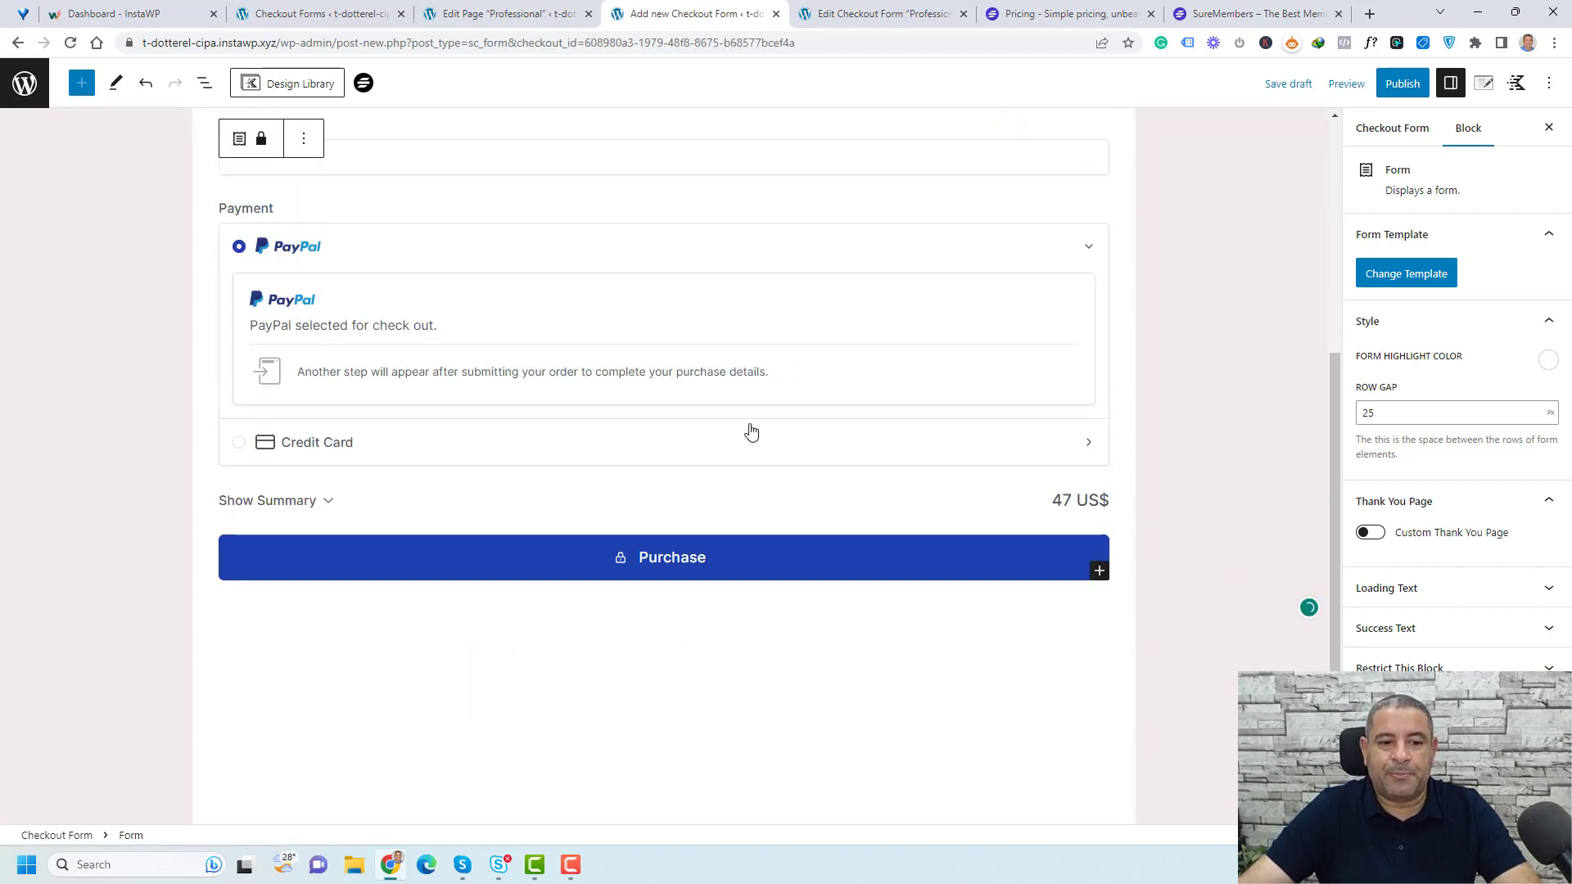
pyautogui.scroll(5, 752, 432)
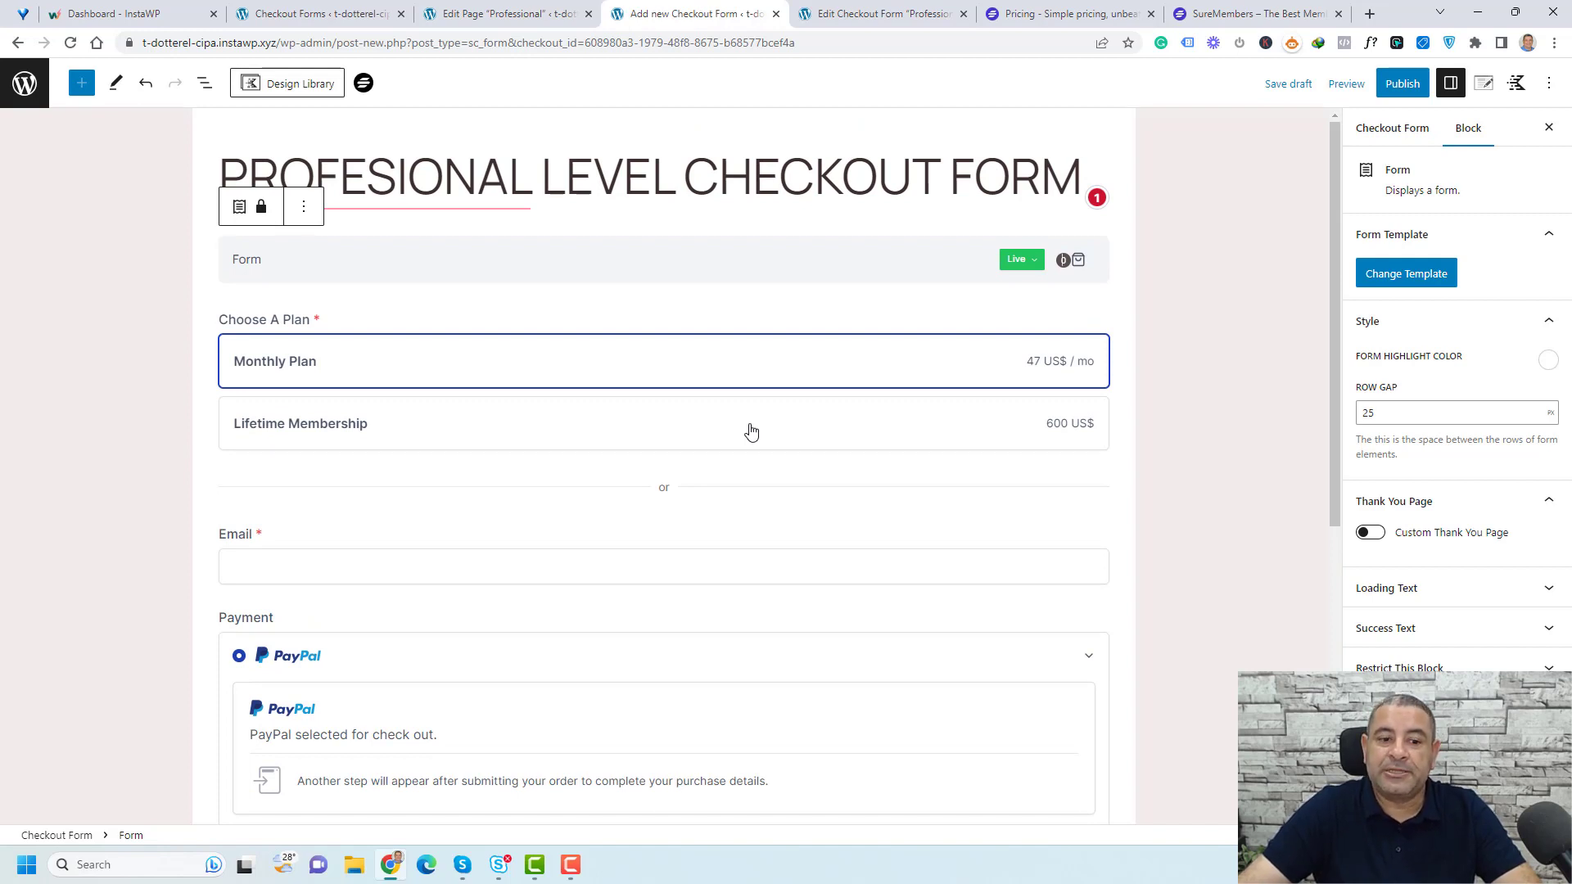
pyautogui.scroll(-2, 751, 431)
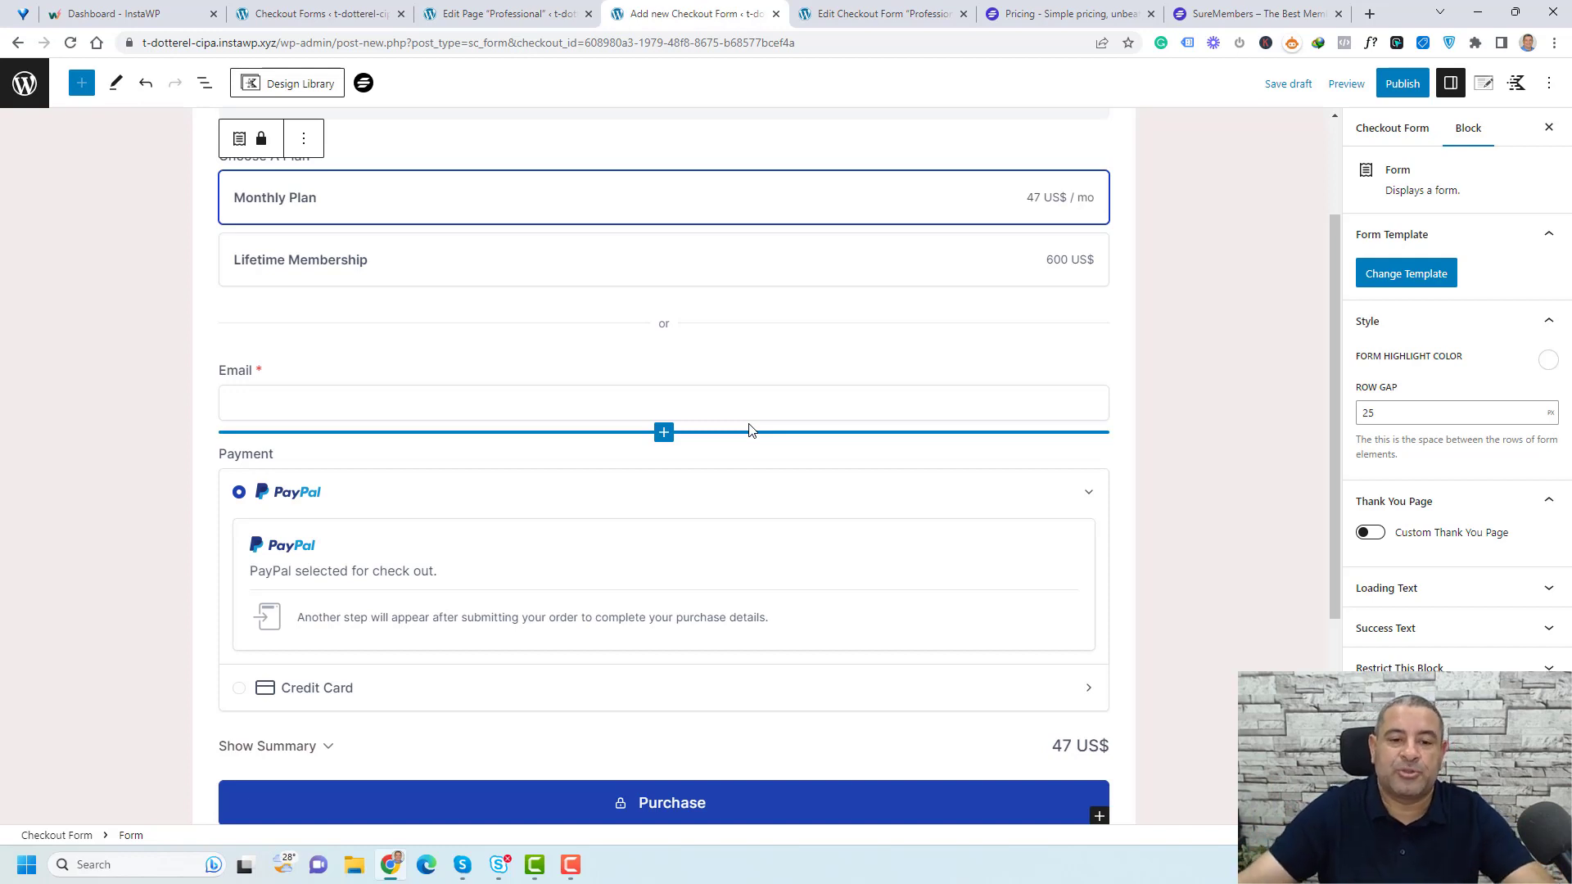
# Add a password field directly below the Email field.
pyautogui.click(680, 384)
pyautogui.click(373, 333)
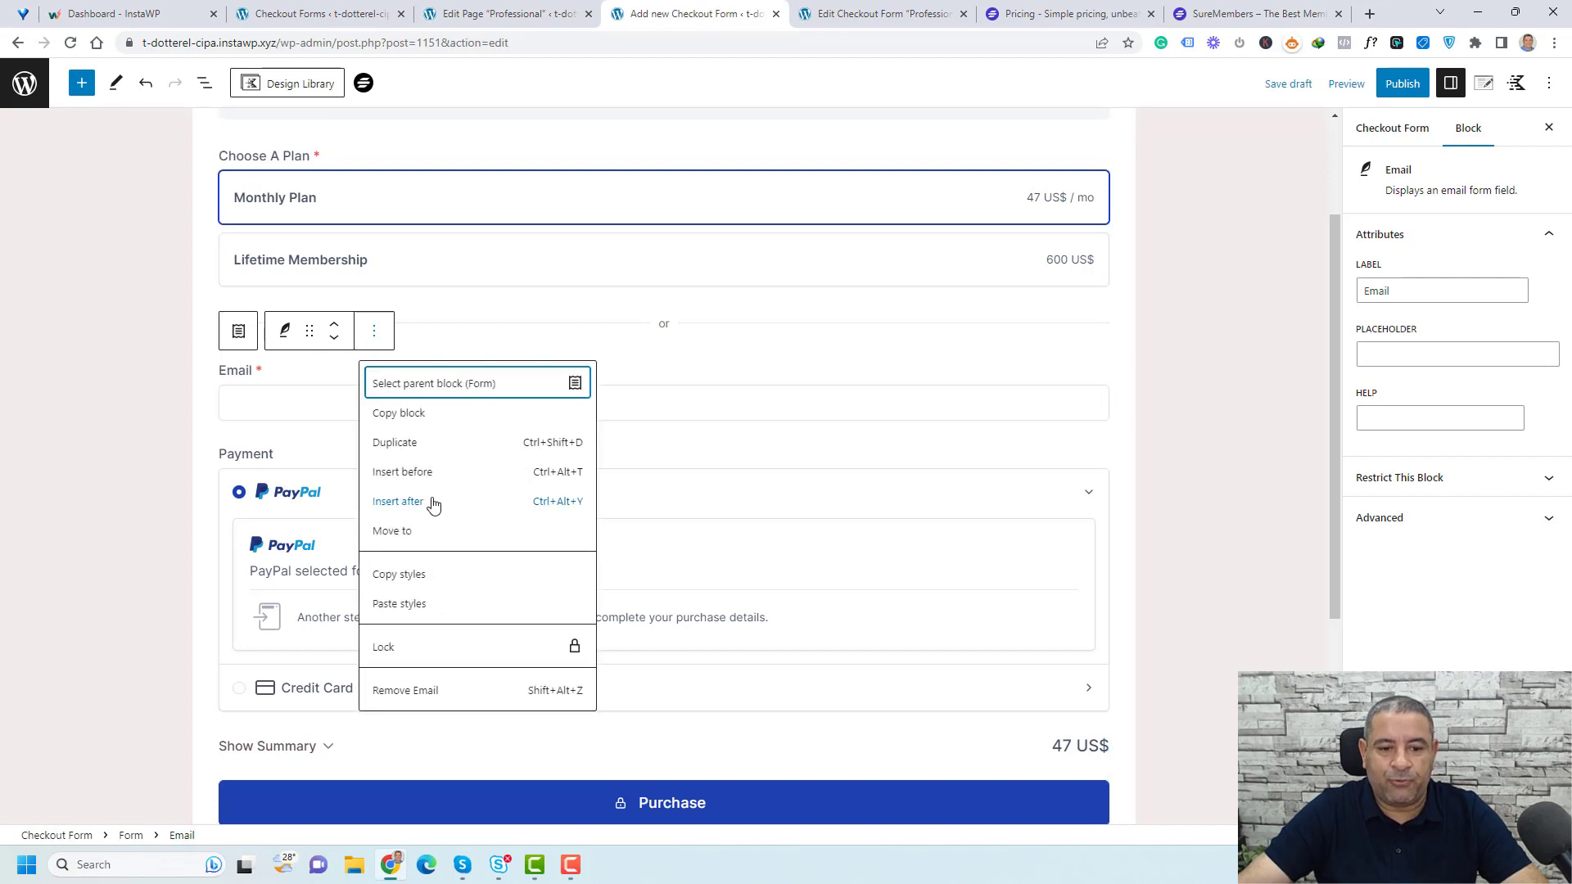
pyautogui.click(433, 502)
pyautogui.click(1098, 453)
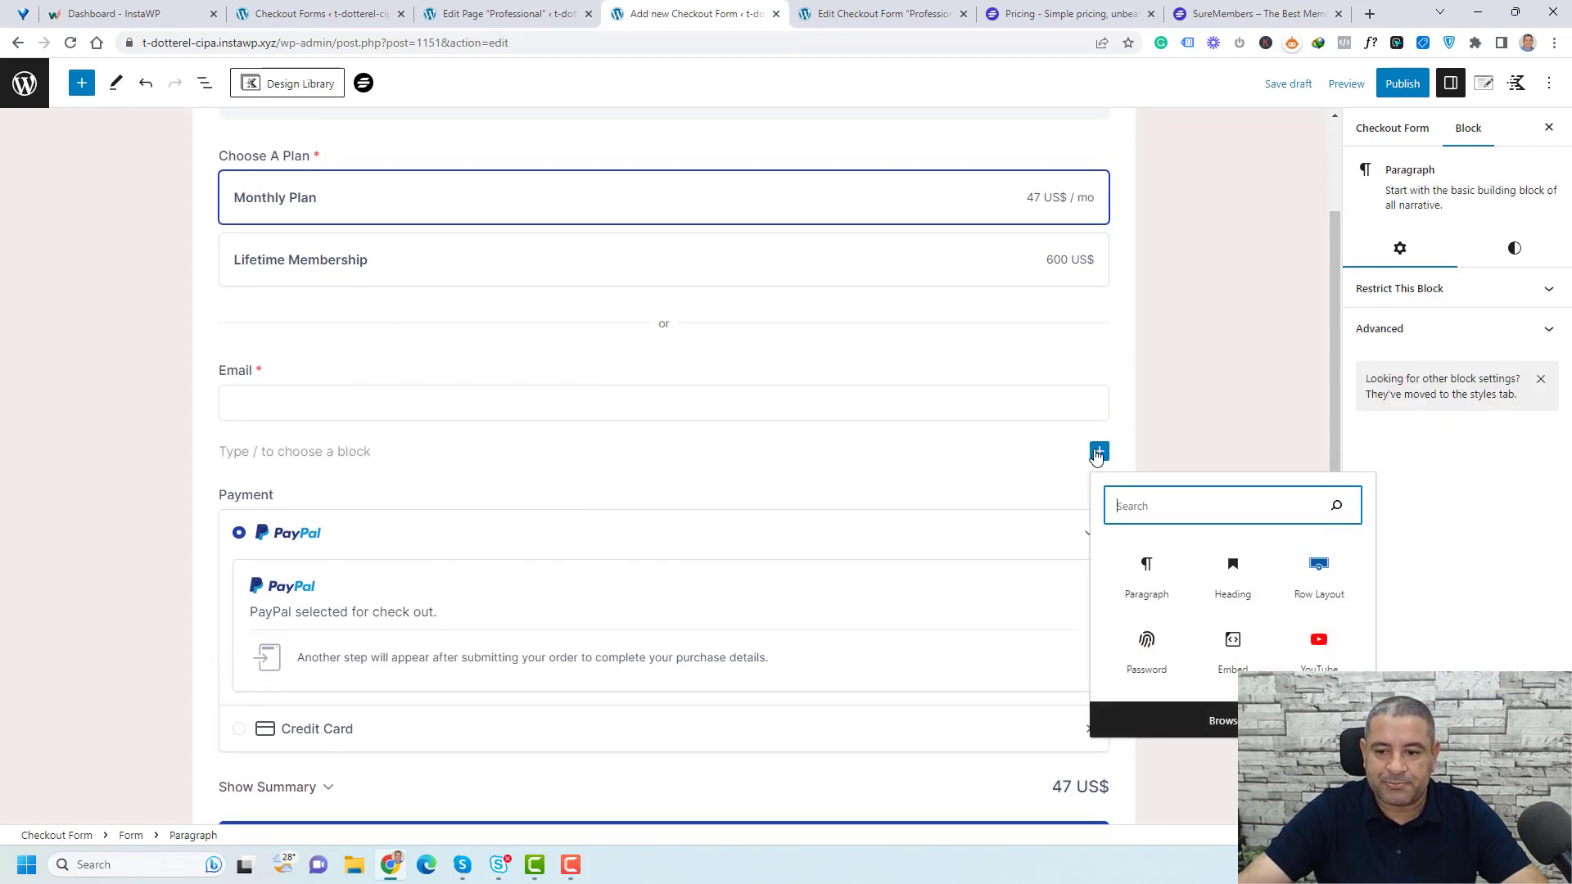
pyautogui.write('pass')
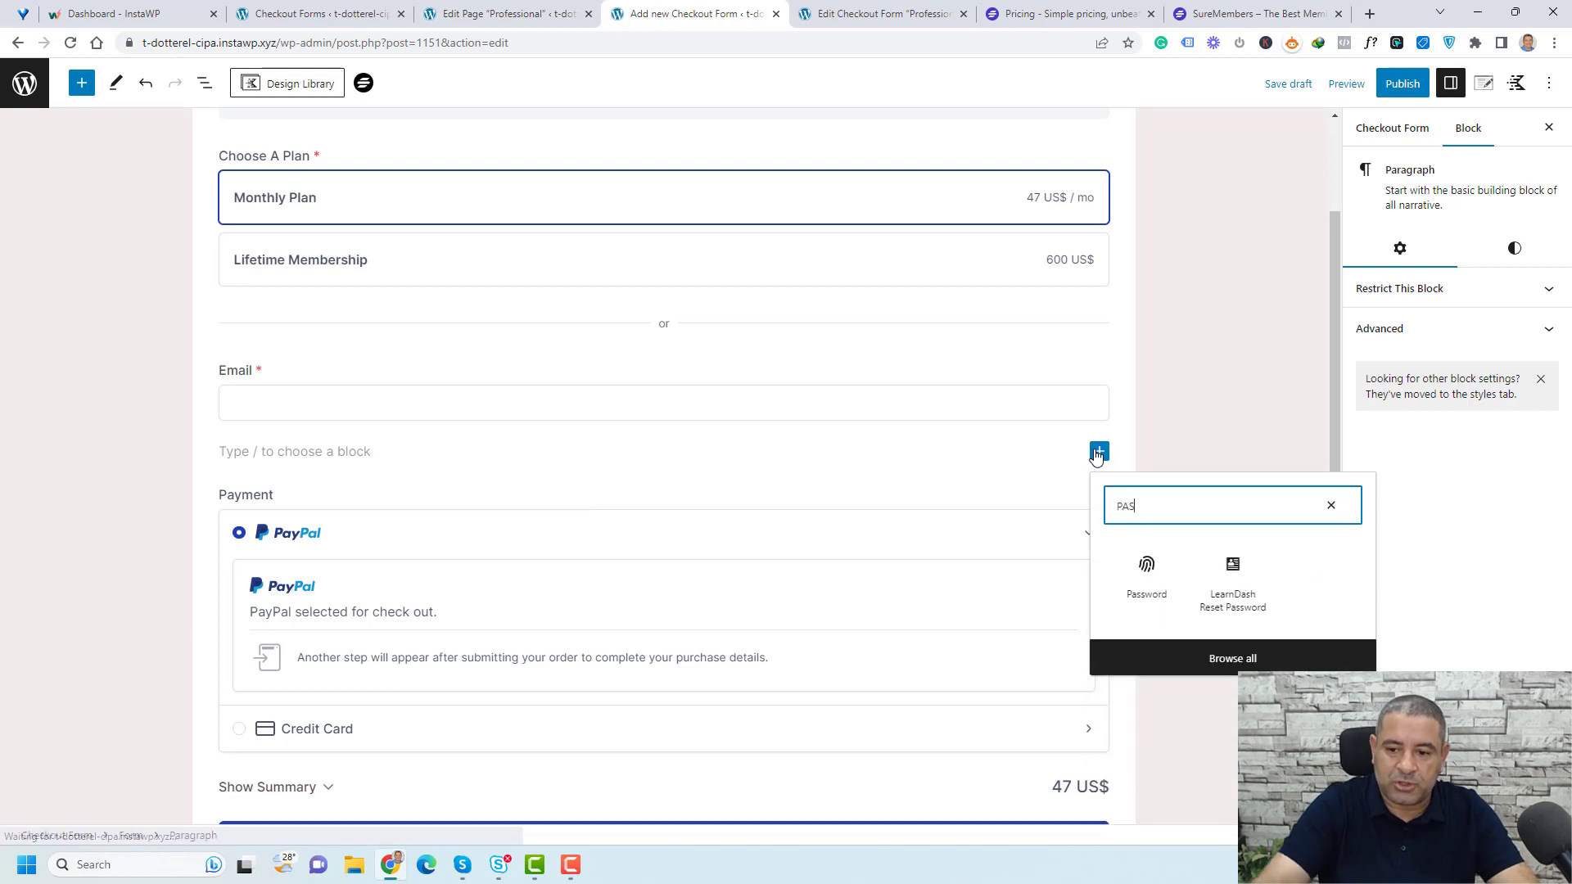
pyautogui.click(1146, 569)
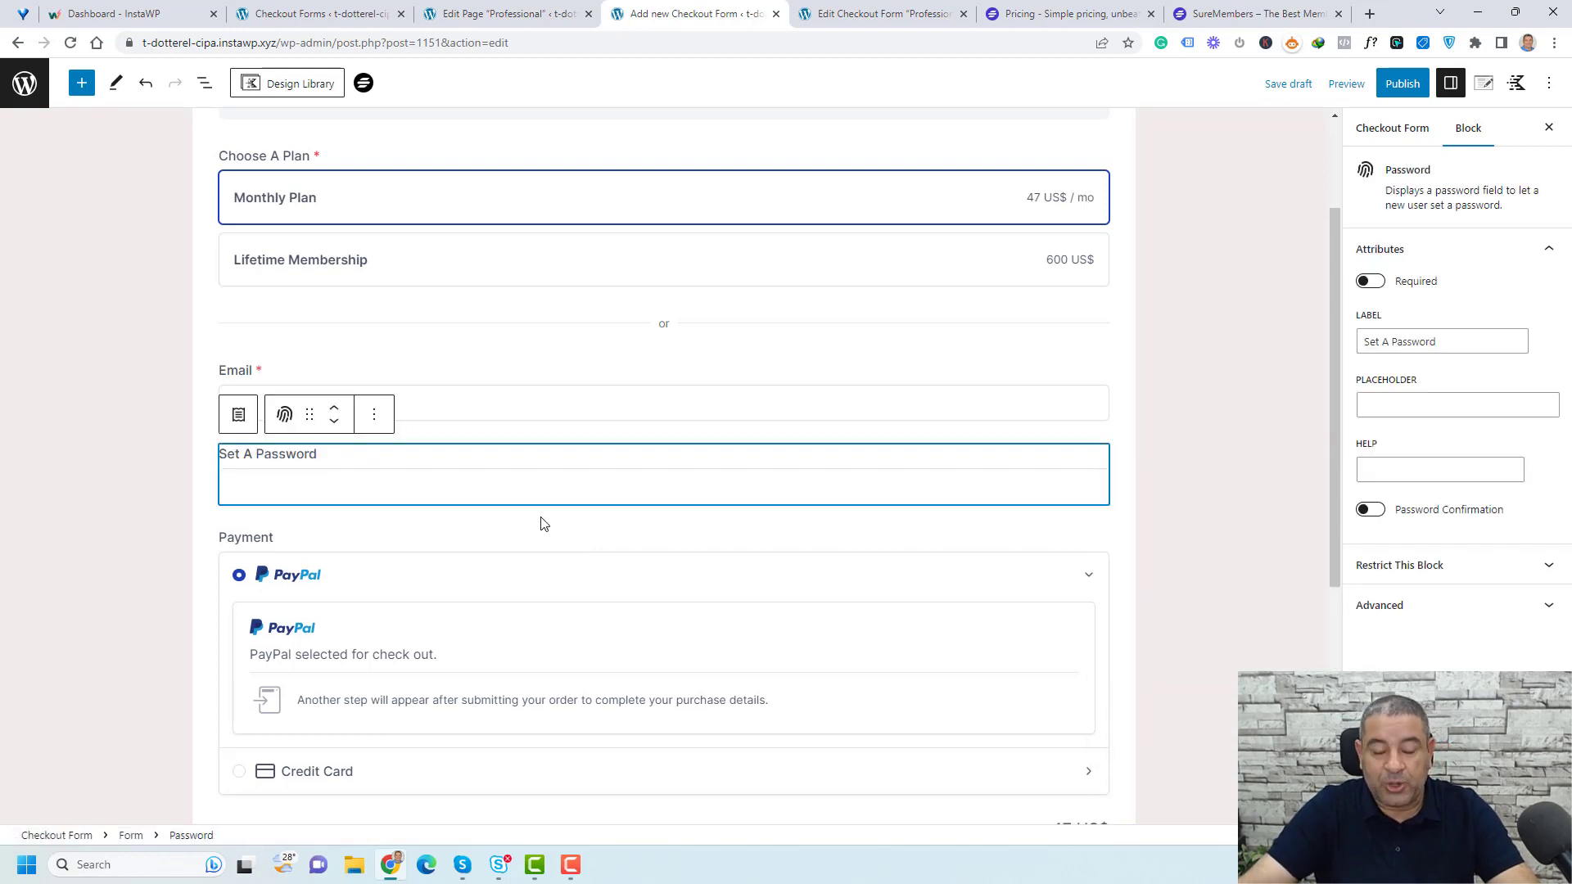
# Insert a First Name field and move it above the Email field.
pyautogui.click(376, 415)
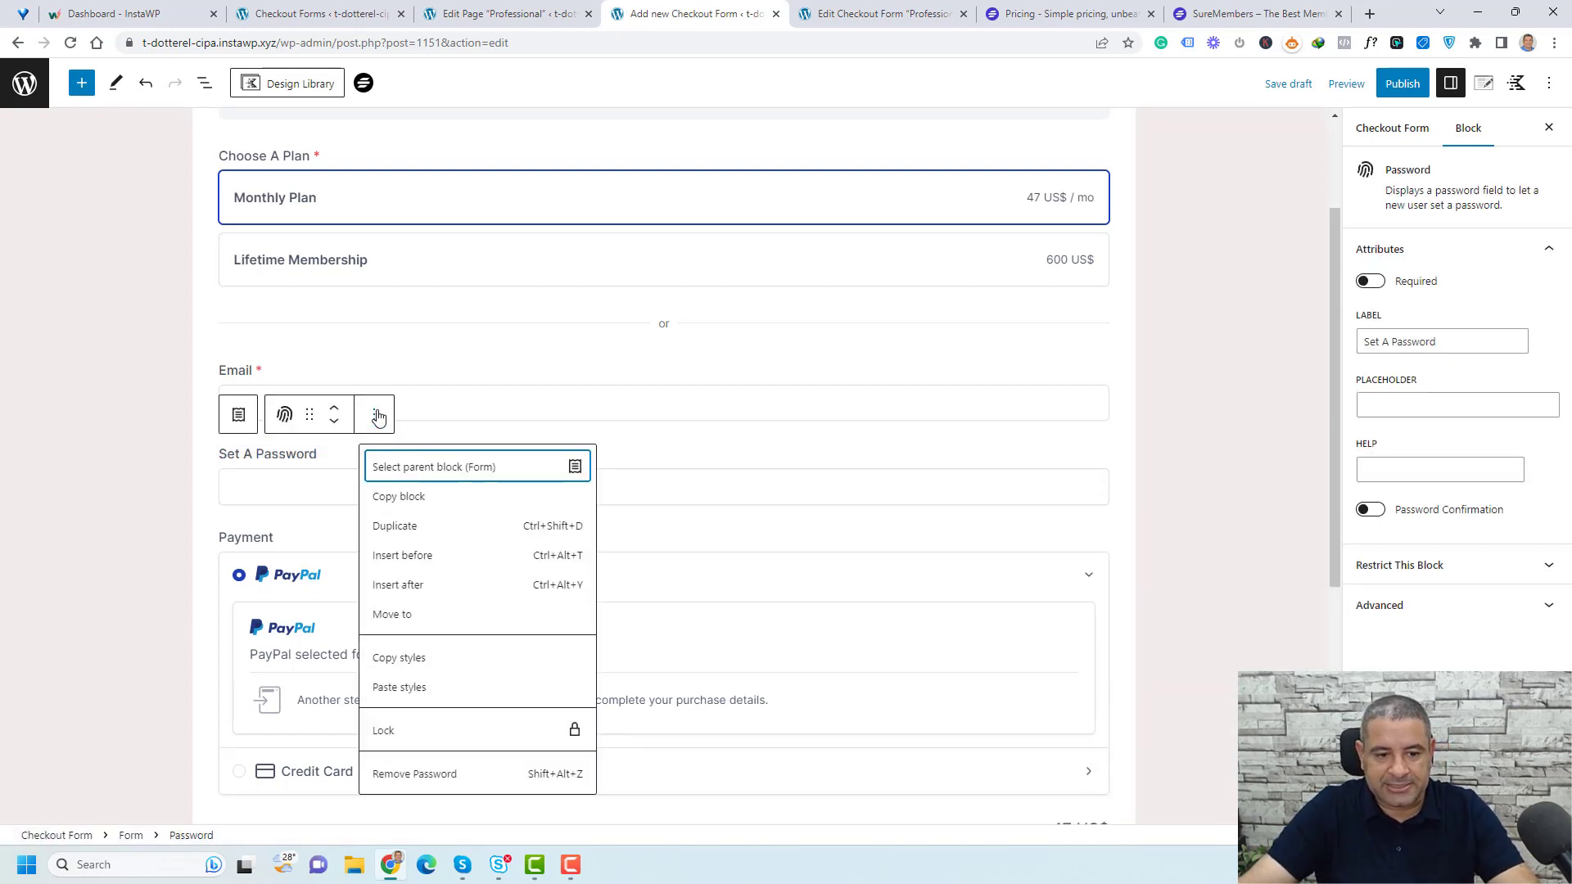
pyautogui.click(443, 556)
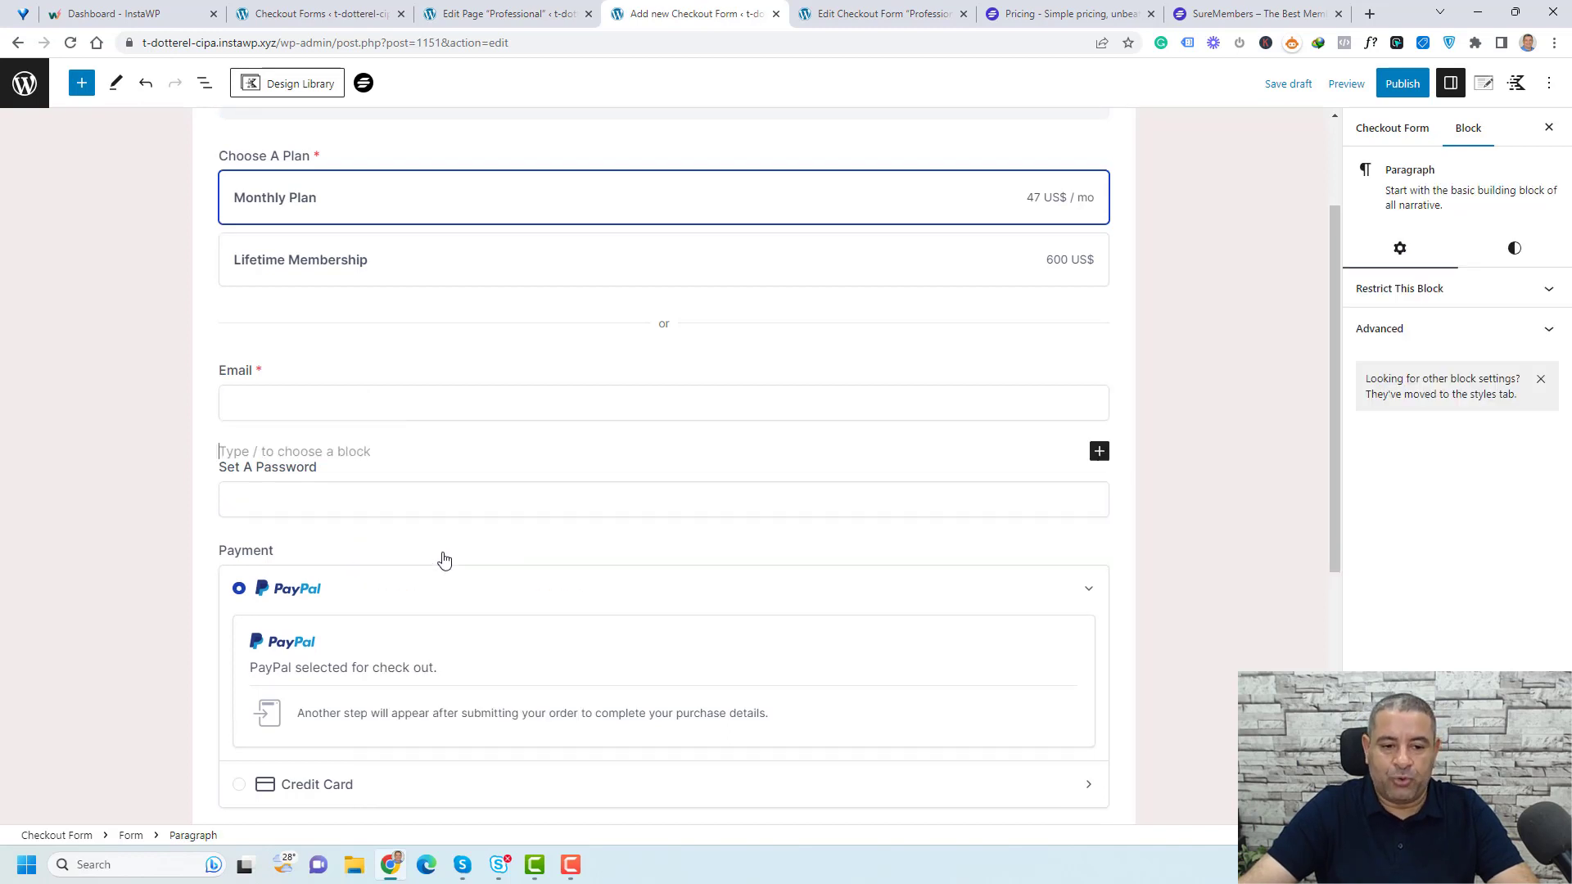
pyautogui.click(1100, 452)
pyautogui.write('FIRS')
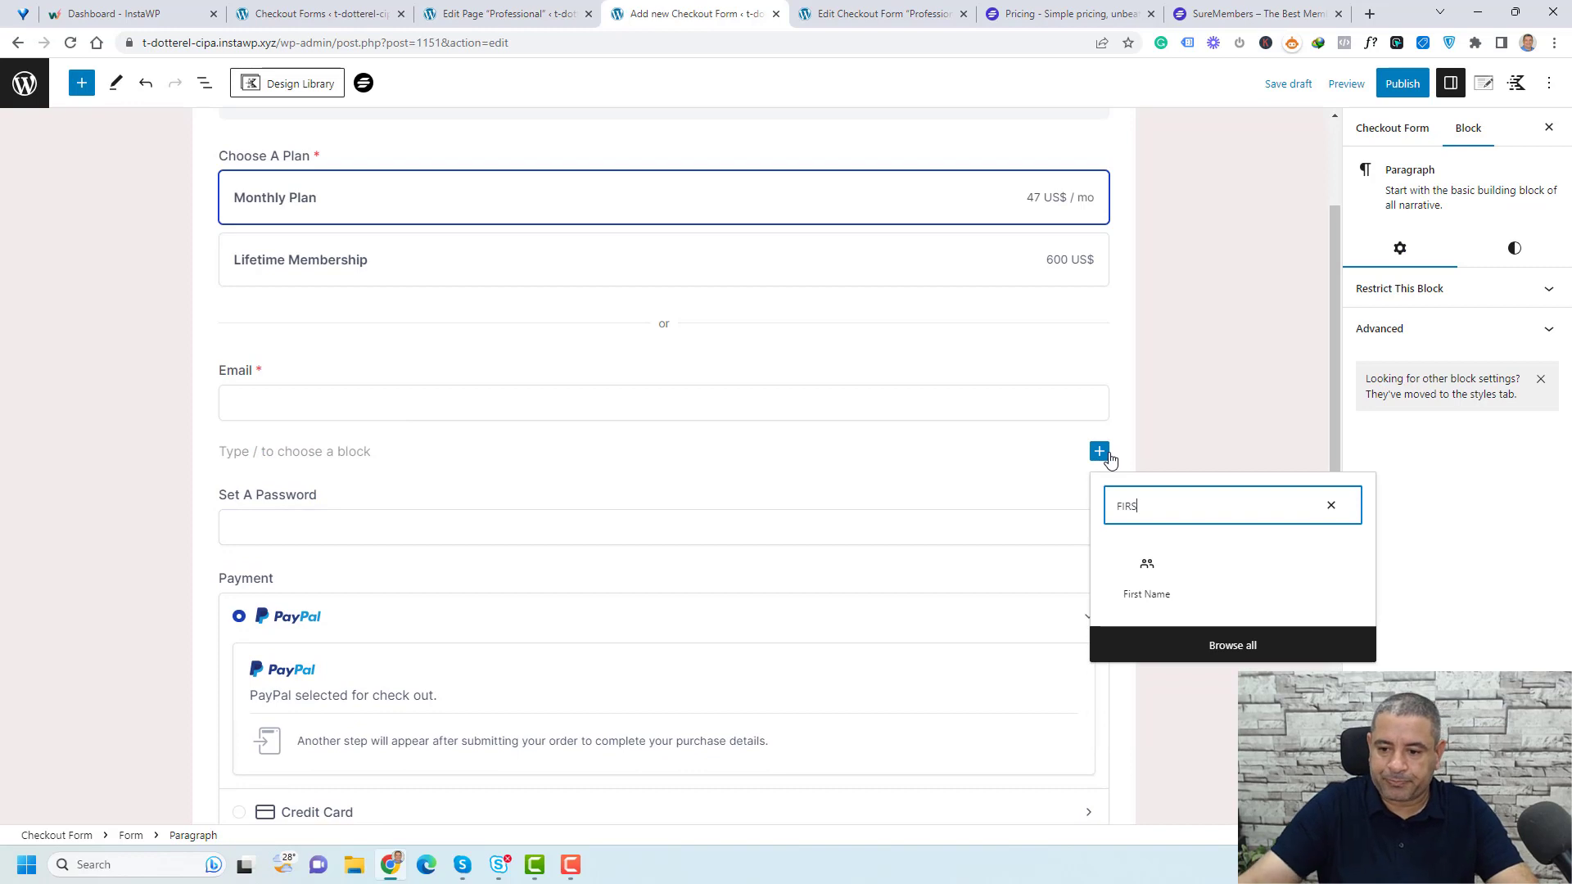
pyautogui.click(1160, 579)
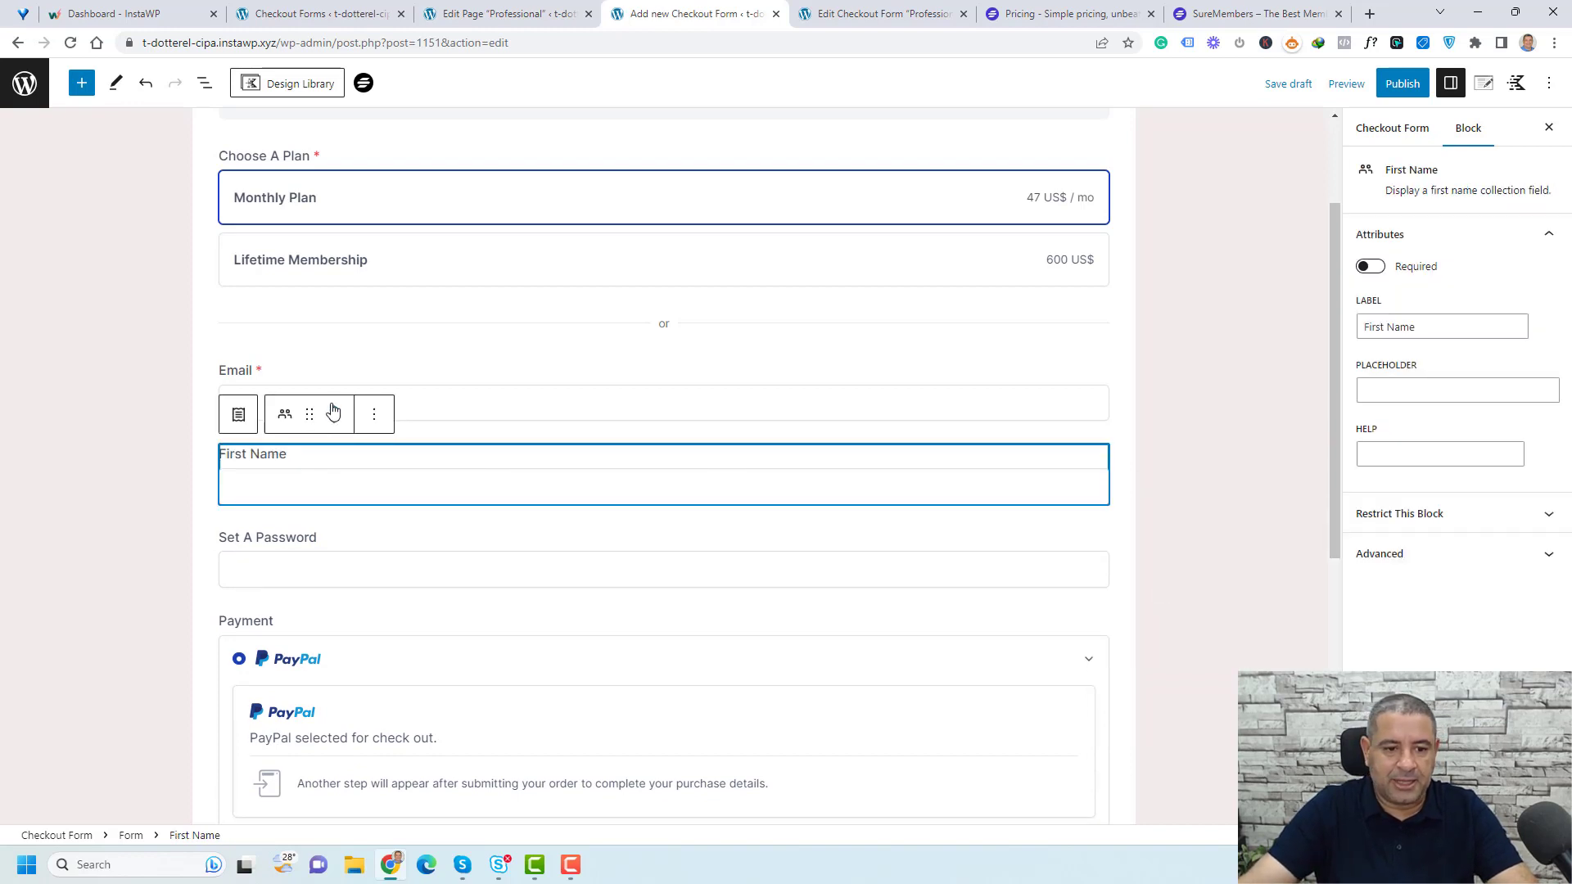
pyautogui.click(333, 412)
pyautogui.scroll(-5, 554, 526)
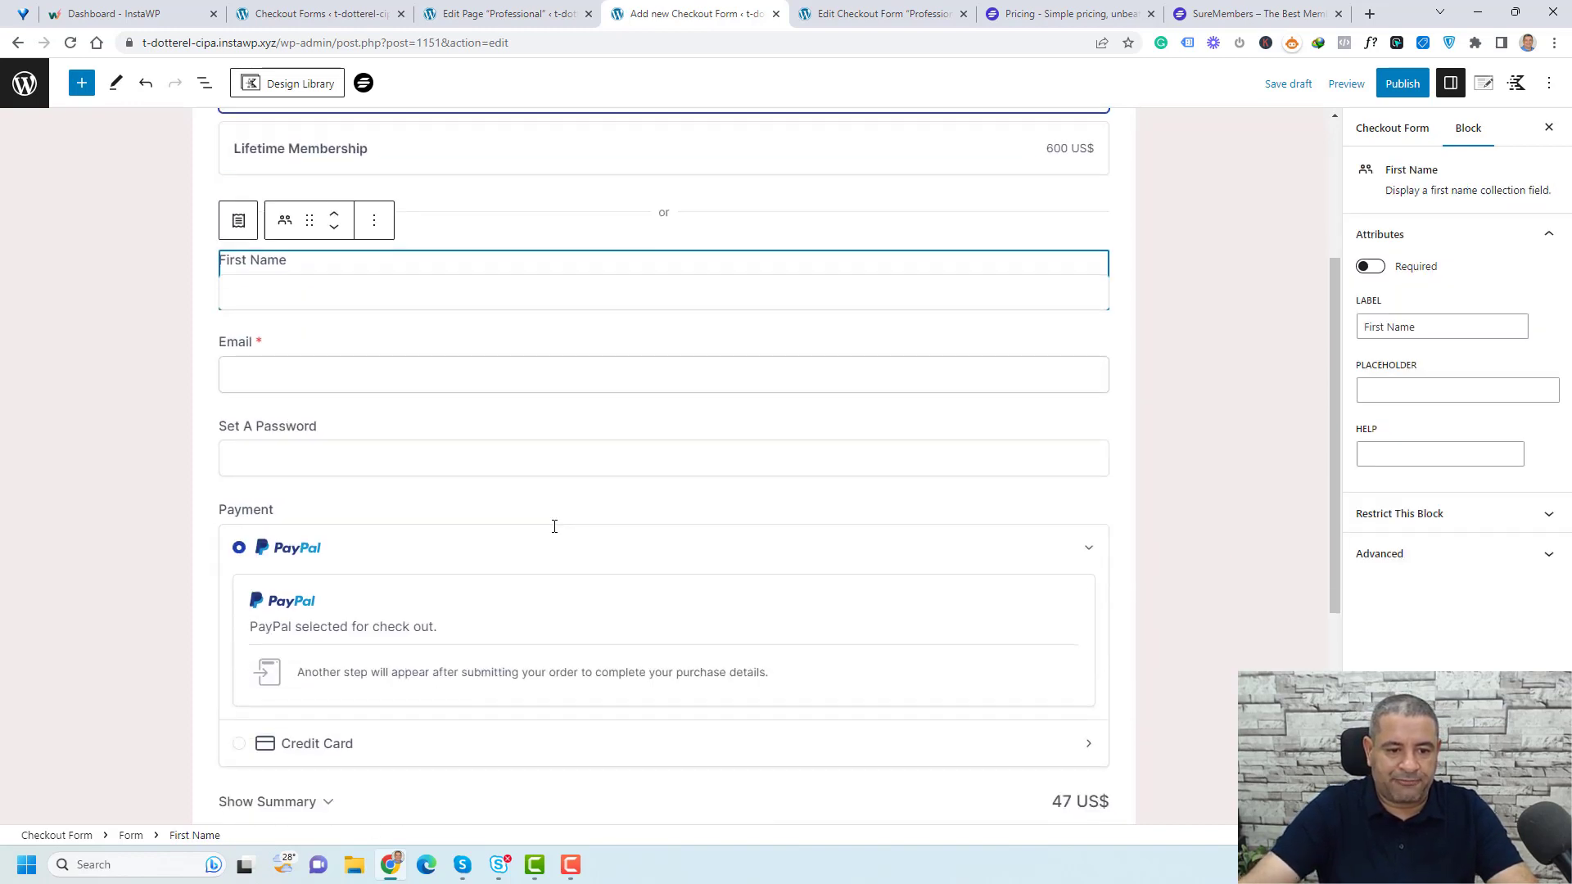
pyautogui.scroll(5, 554, 526)
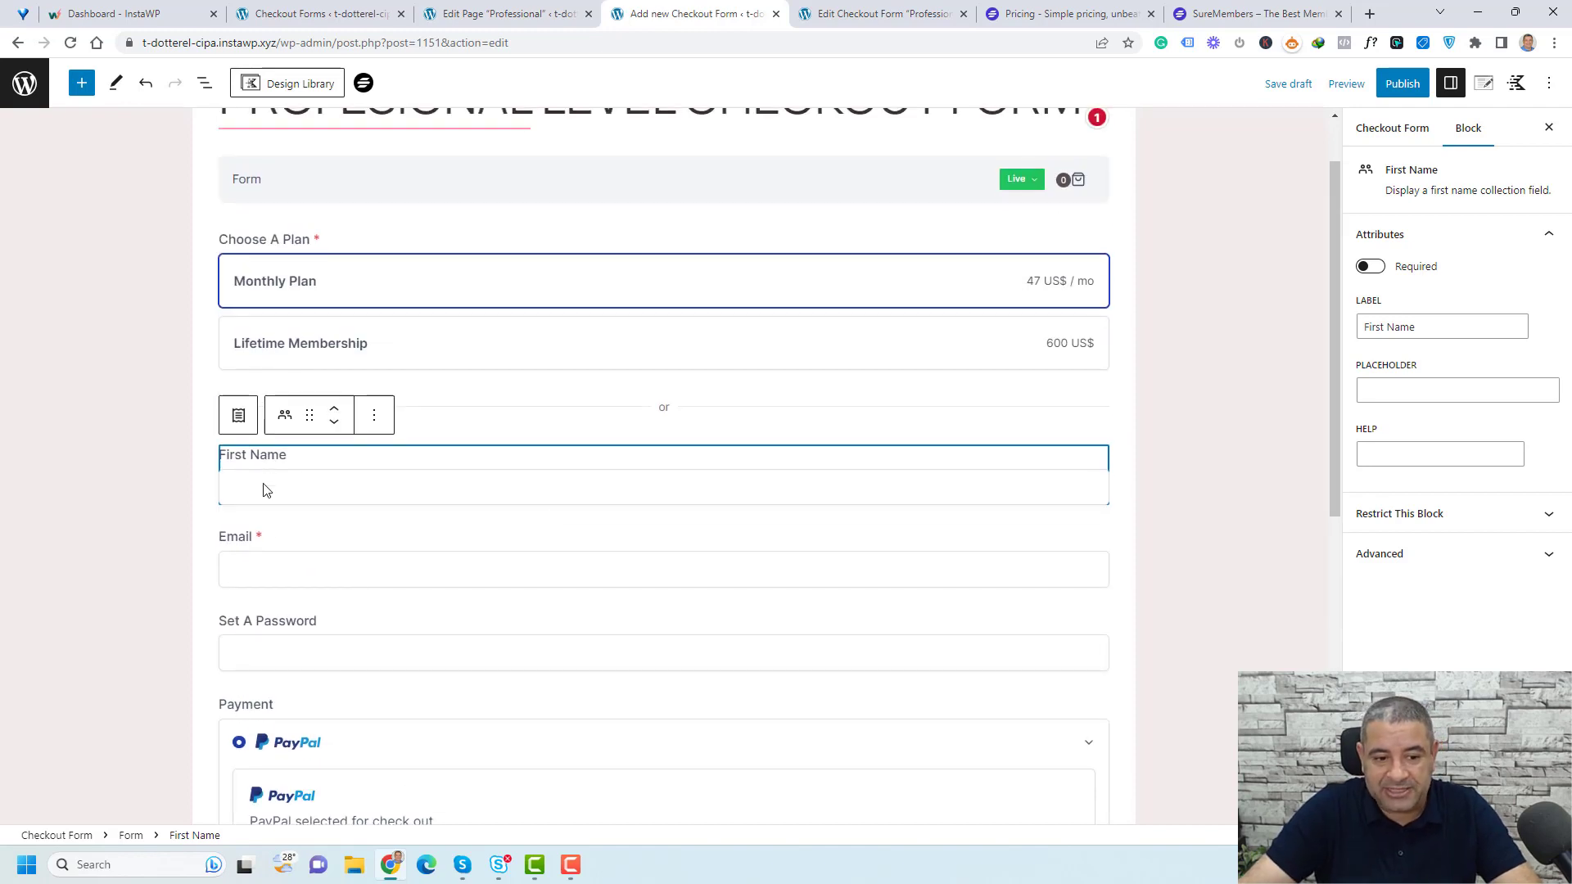
# Publish the checkout form, copy shortcode [sc_form id=1151] from the Forms list, and return to the Professional page.
pyautogui.click(1391, 95)
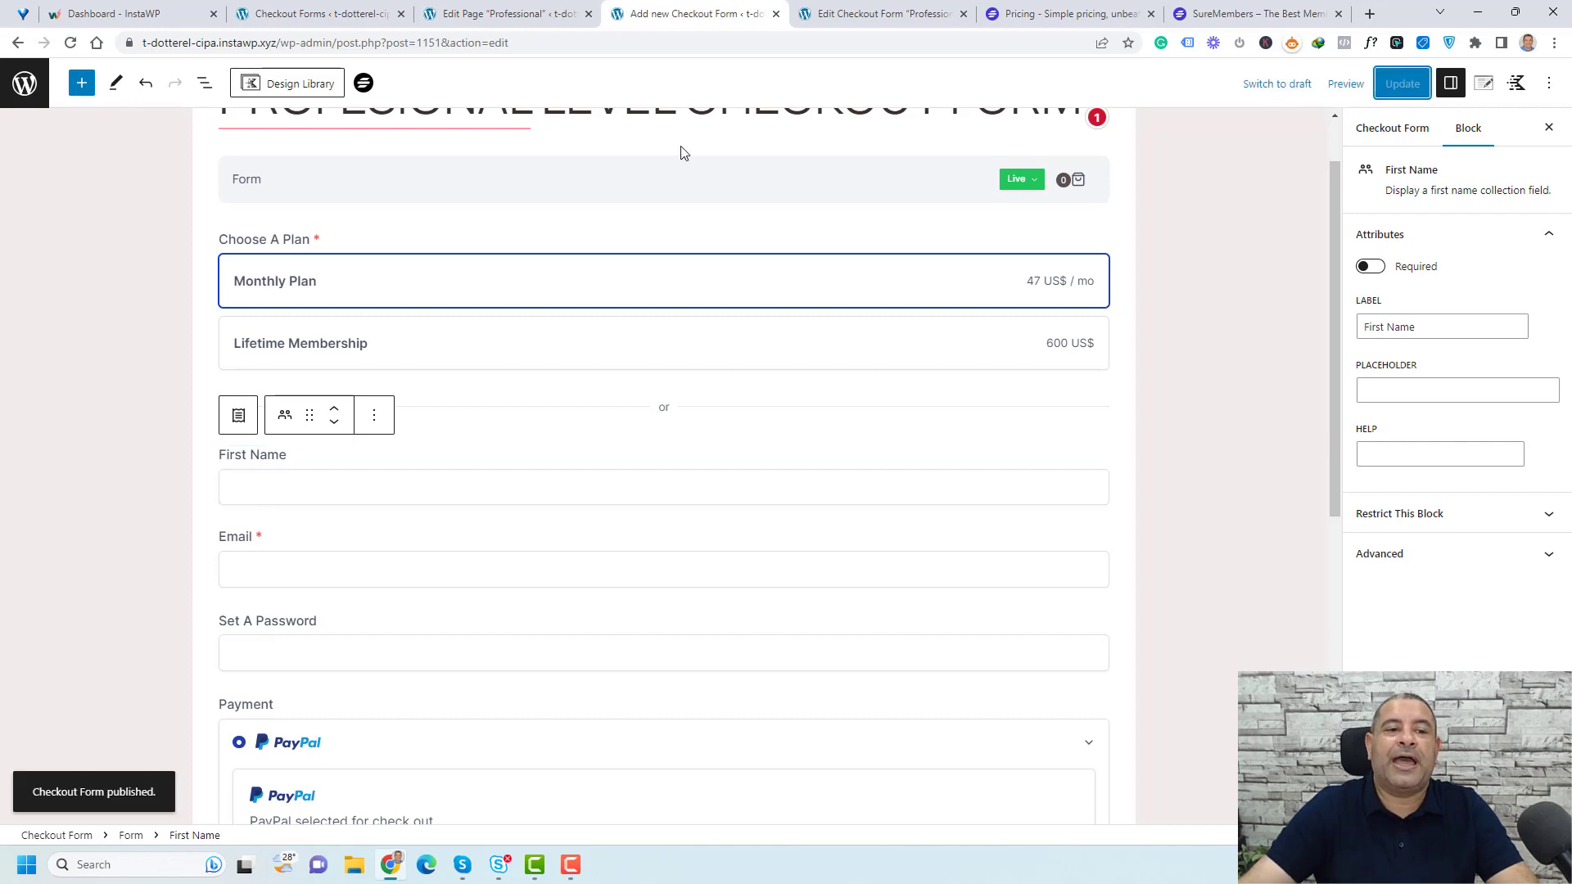
pyautogui.click(25, 85)
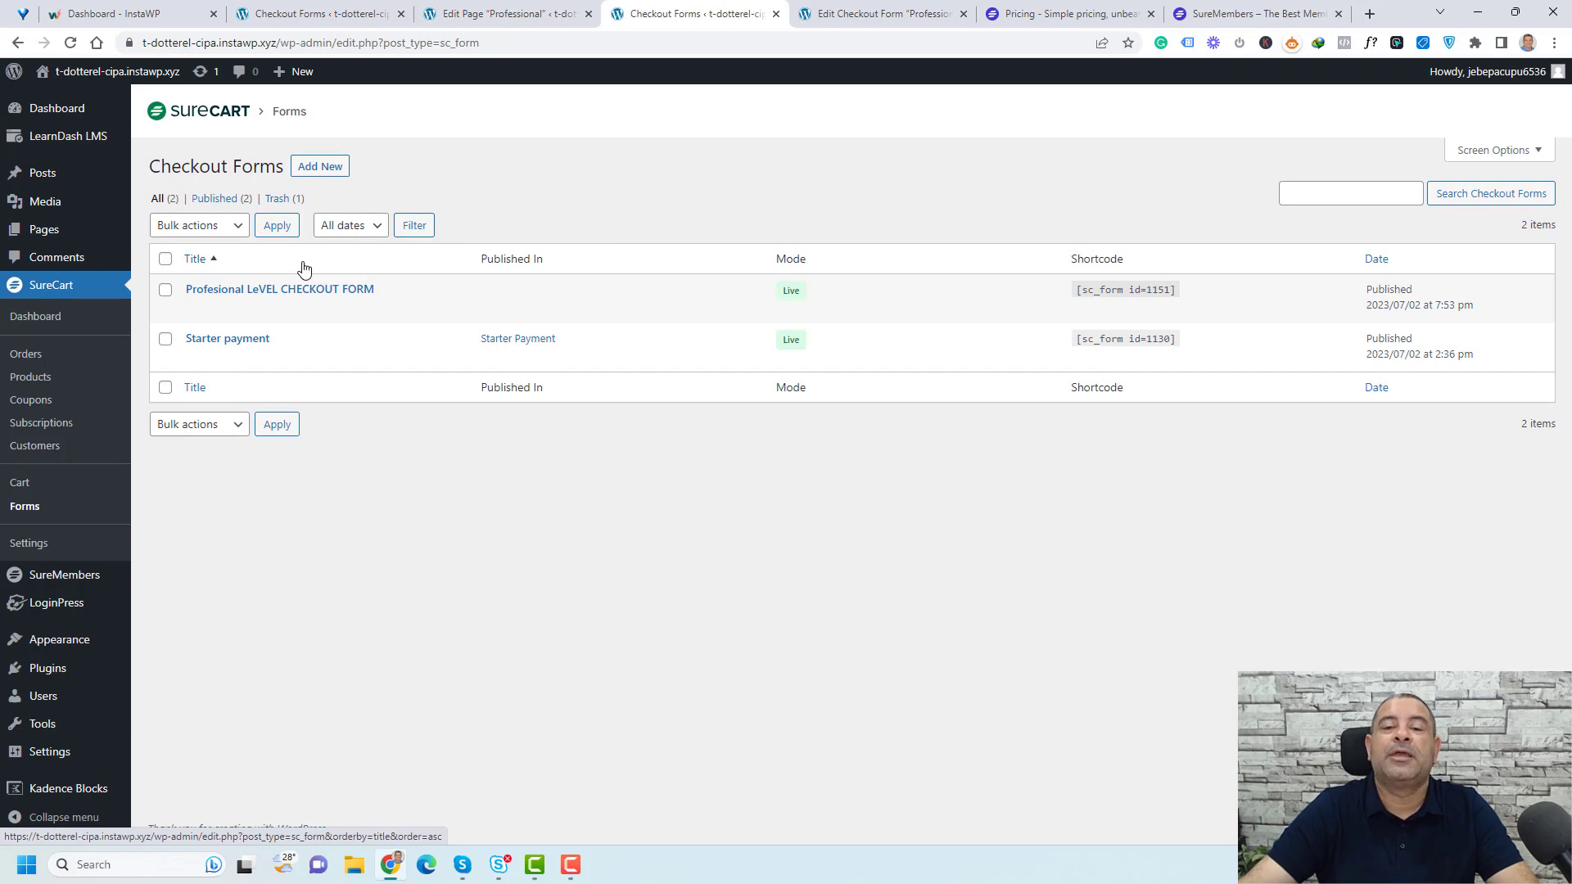
pyautogui.doubleClick(1159, 291)
pyautogui.tripleClick(1163, 293)
pyautogui.rightClick(1163, 294)
pyautogui.click(1203, 309)
pyautogui.click(507, 14)
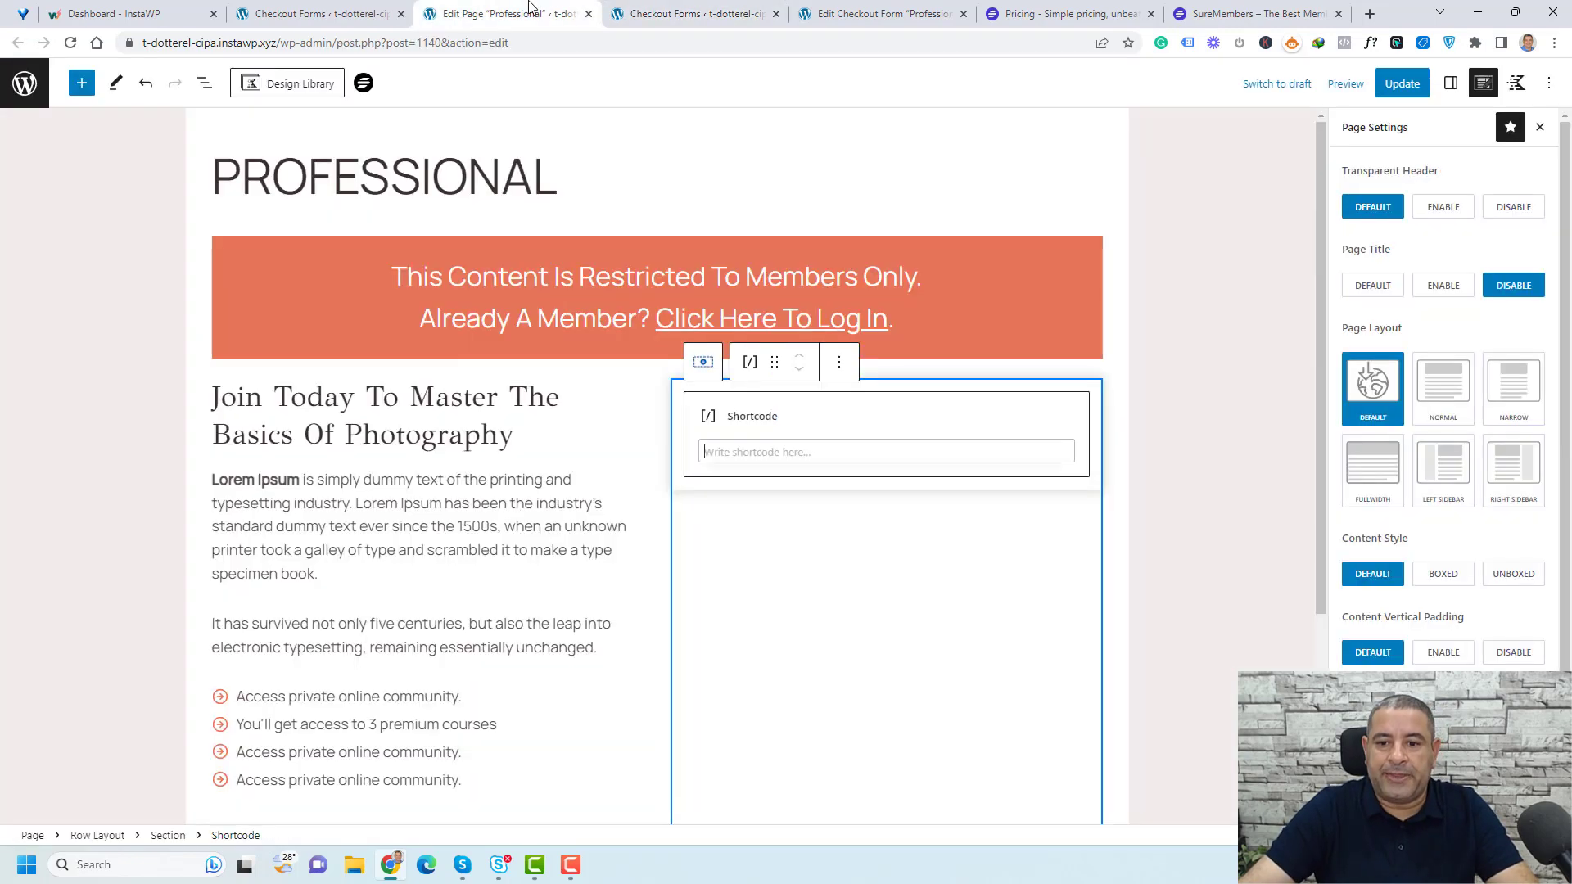
# Paste [sc_form id=1151] into the Professional page's Shortcode block and update the page.
pyautogui.click(810, 463)
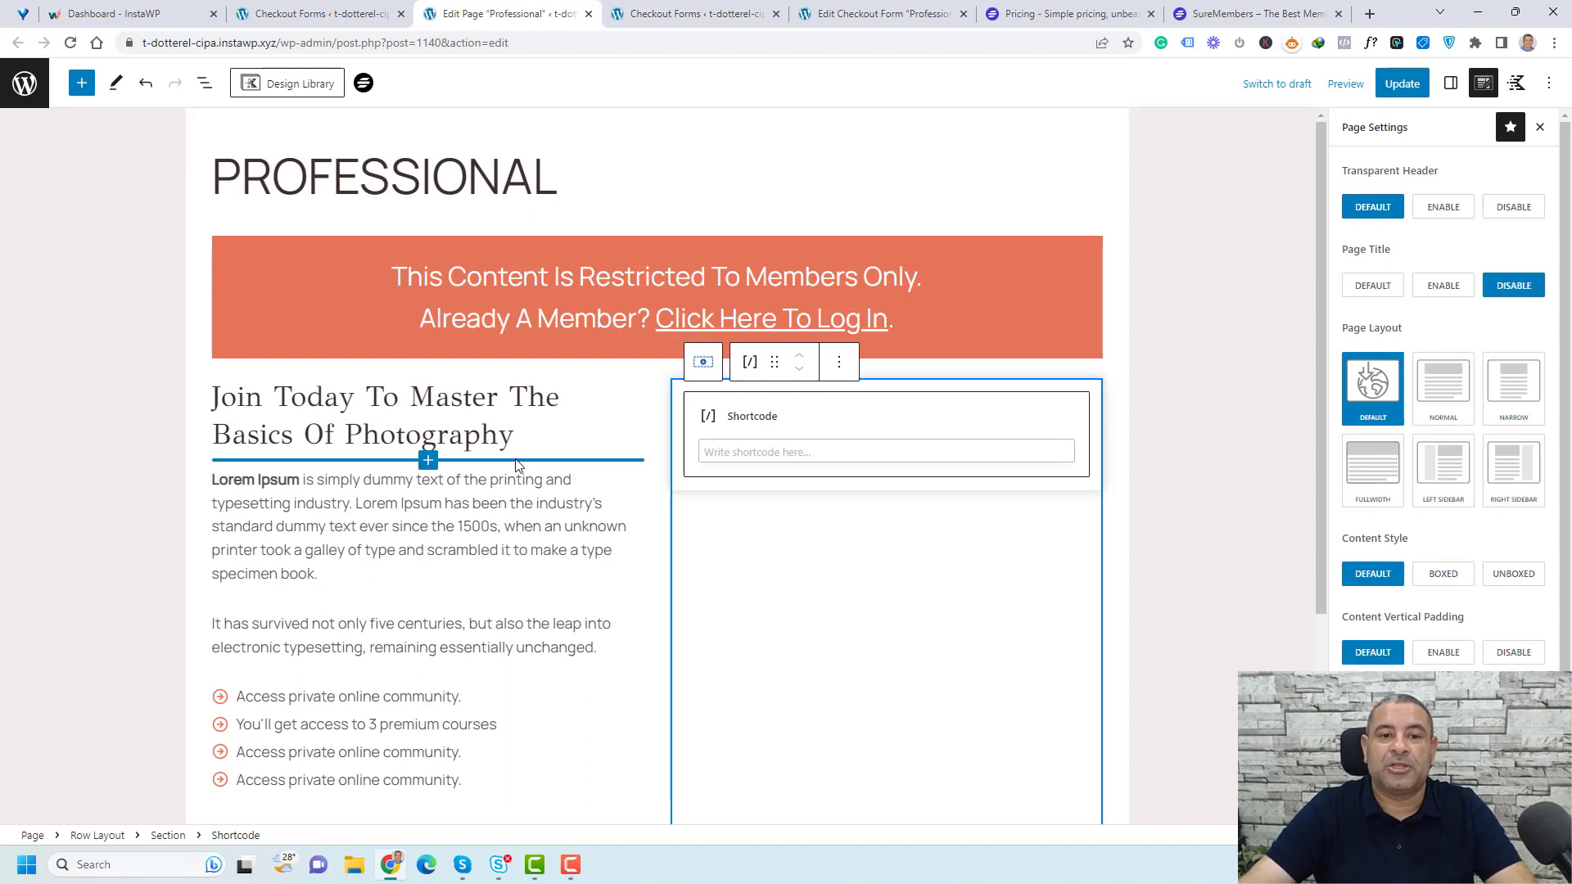
pyautogui.hotkey('ctrl', 'v')
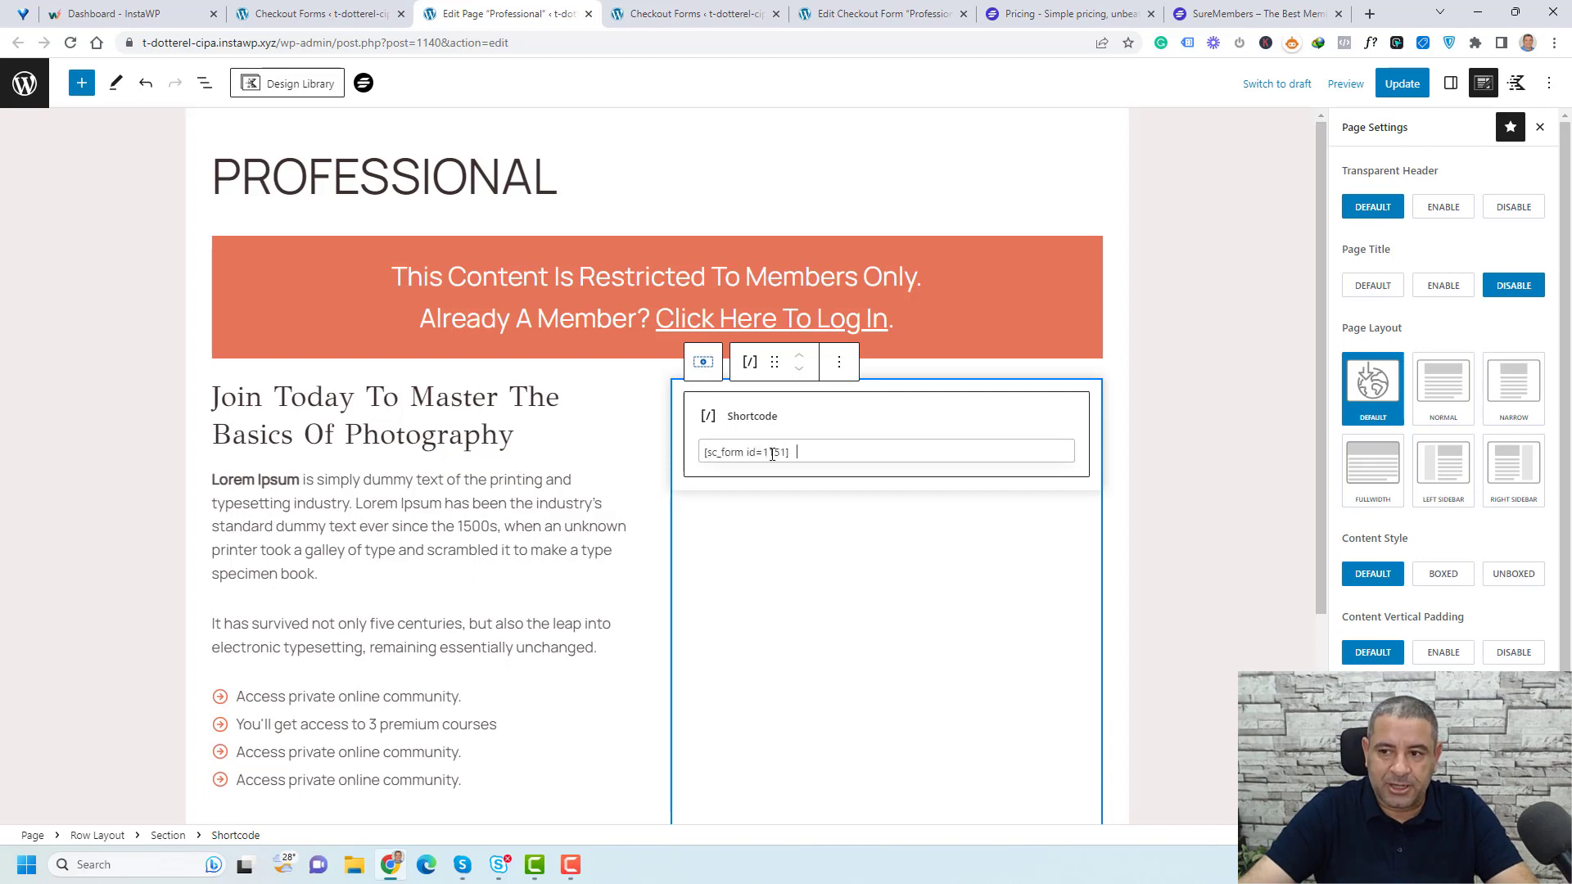
pyautogui.click(1401, 84)
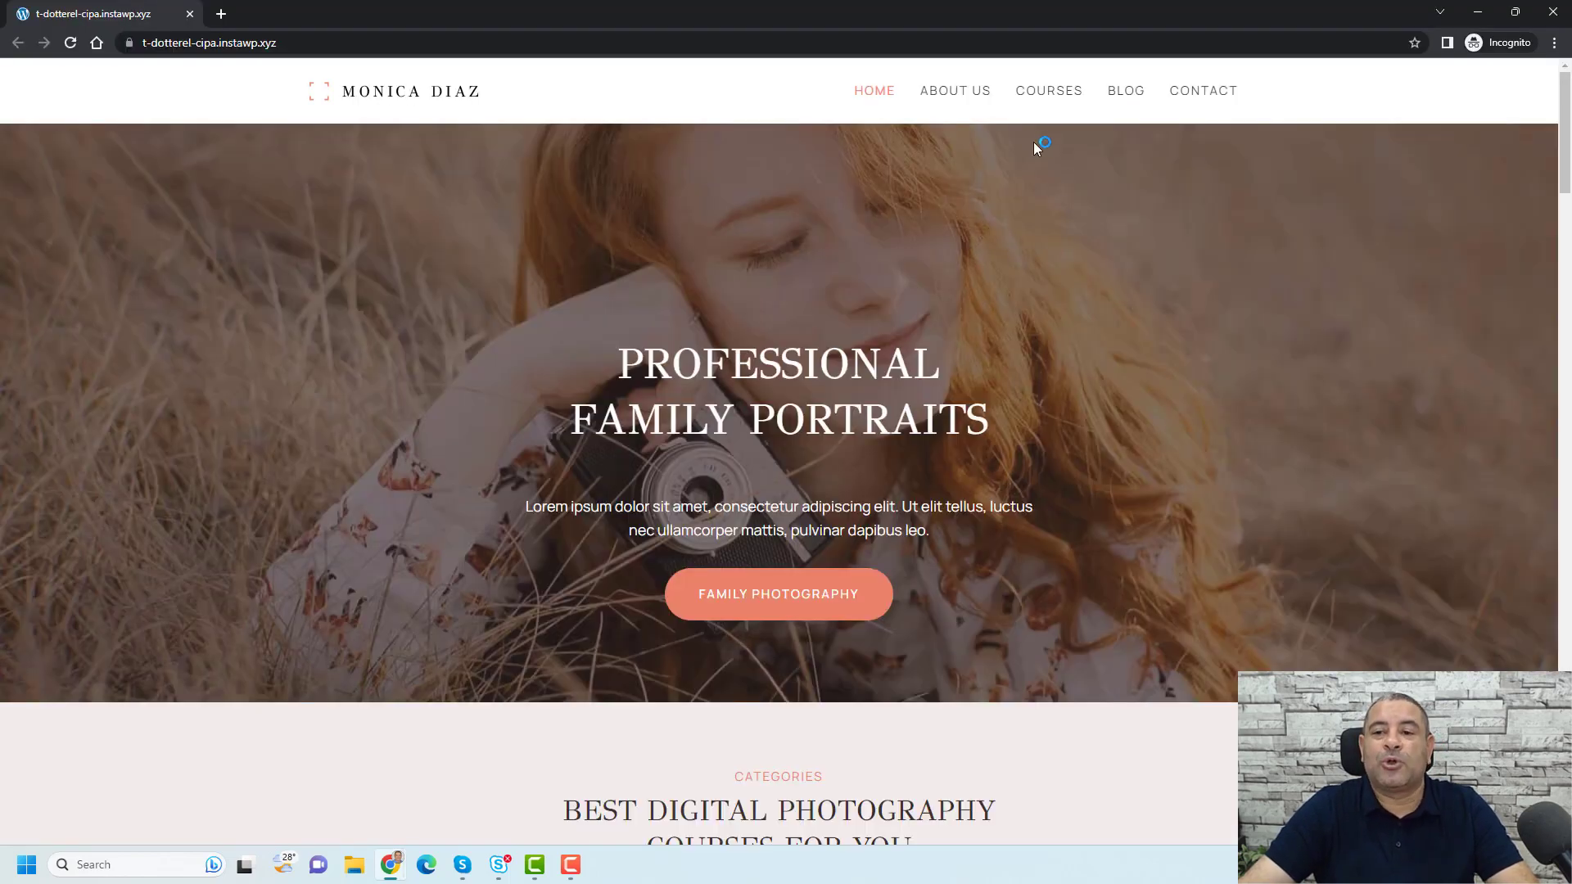
# Open Professional Photography in 8 Hours from COURSES and select the 600 US$ Lifetime Membership plan.
pyautogui.click(1046, 97)
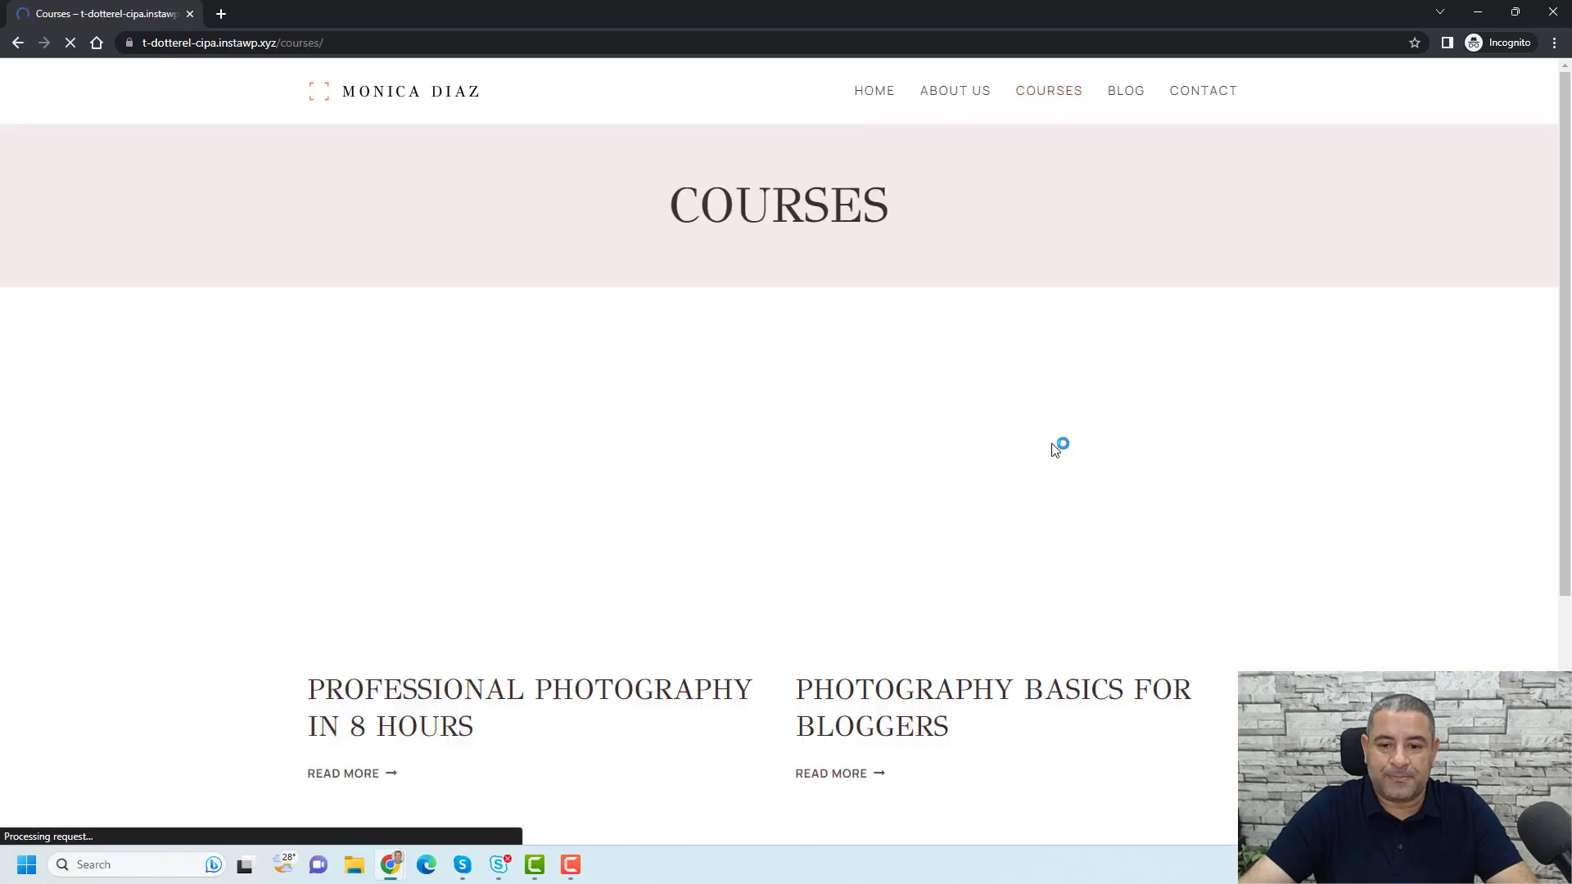
pyautogui.scroll(-3, 1055, 450)
pyautogui.click(617, 475)
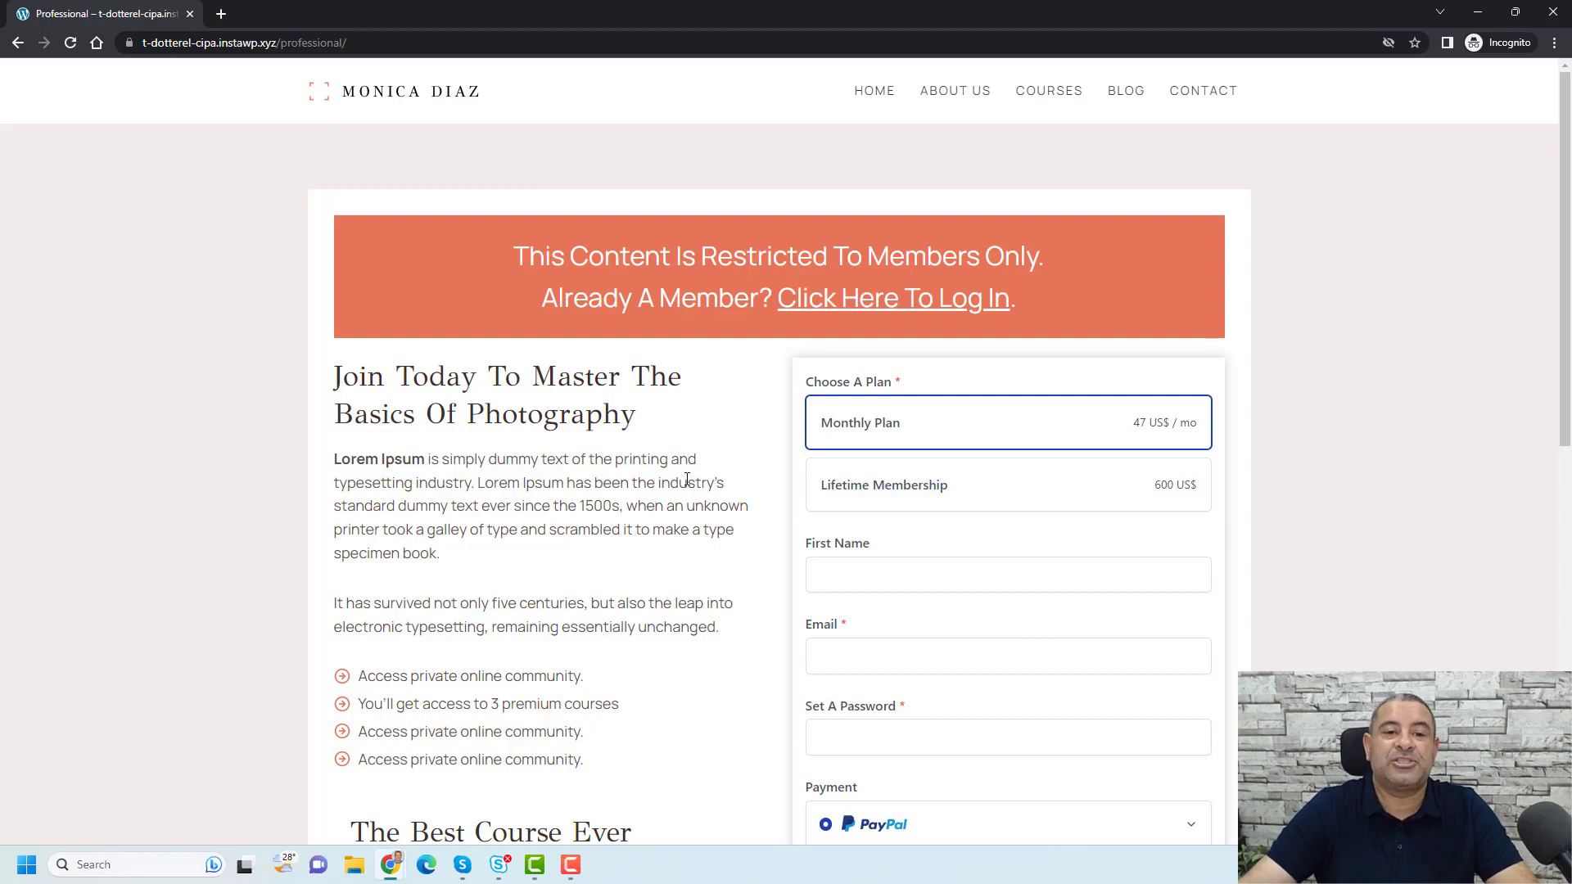
pyautogui.scroll(-7, 686, 481)
pyautogui.scroll(5, 688, 483)
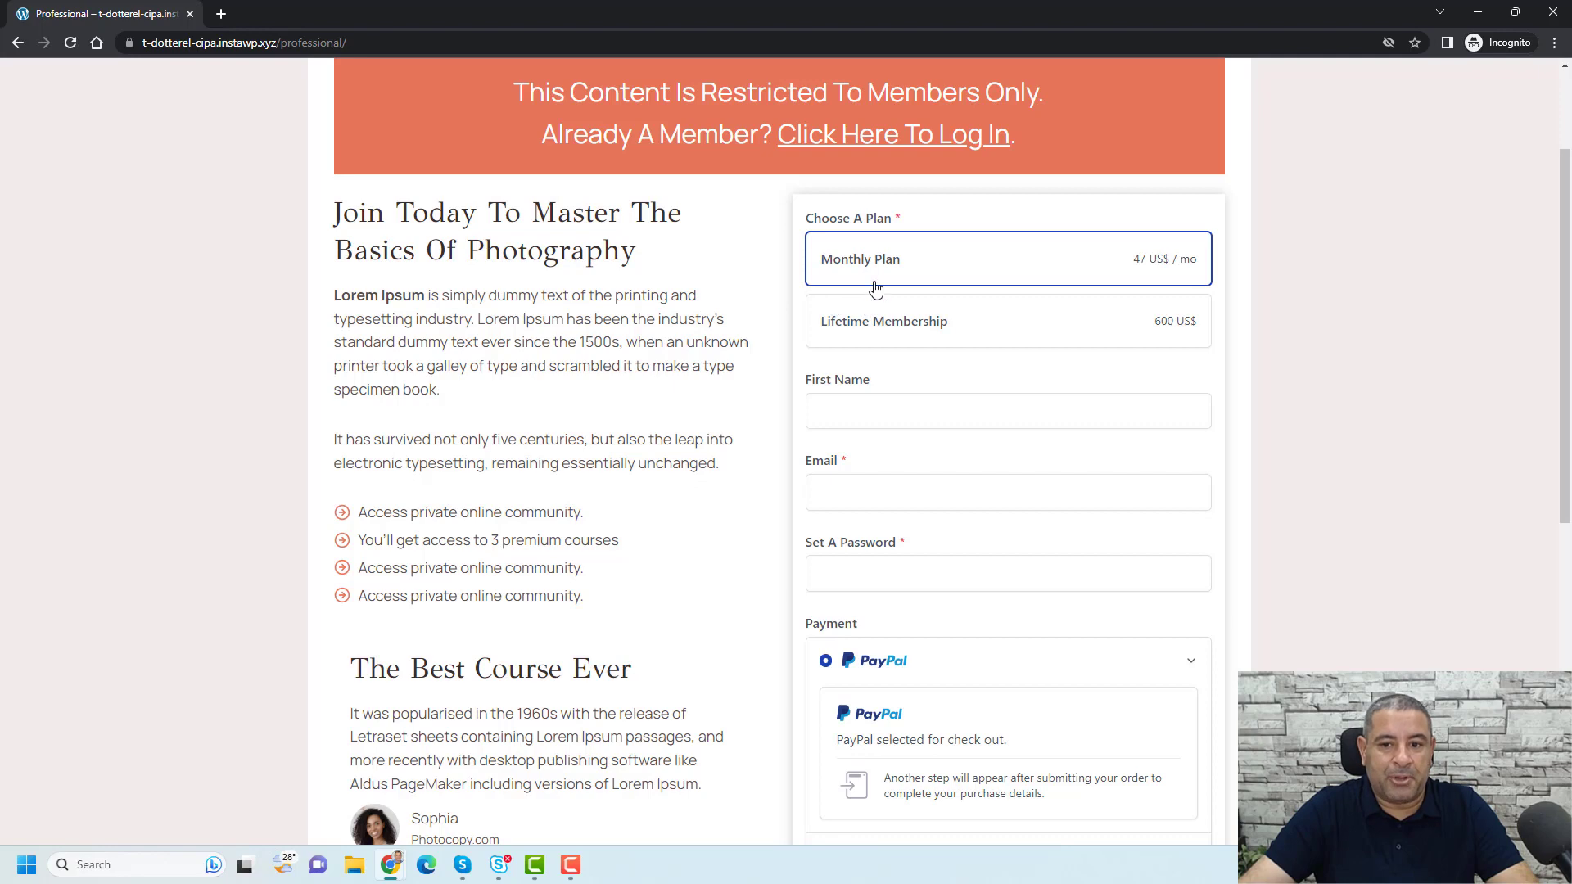
pyautogui.click(894, 323)
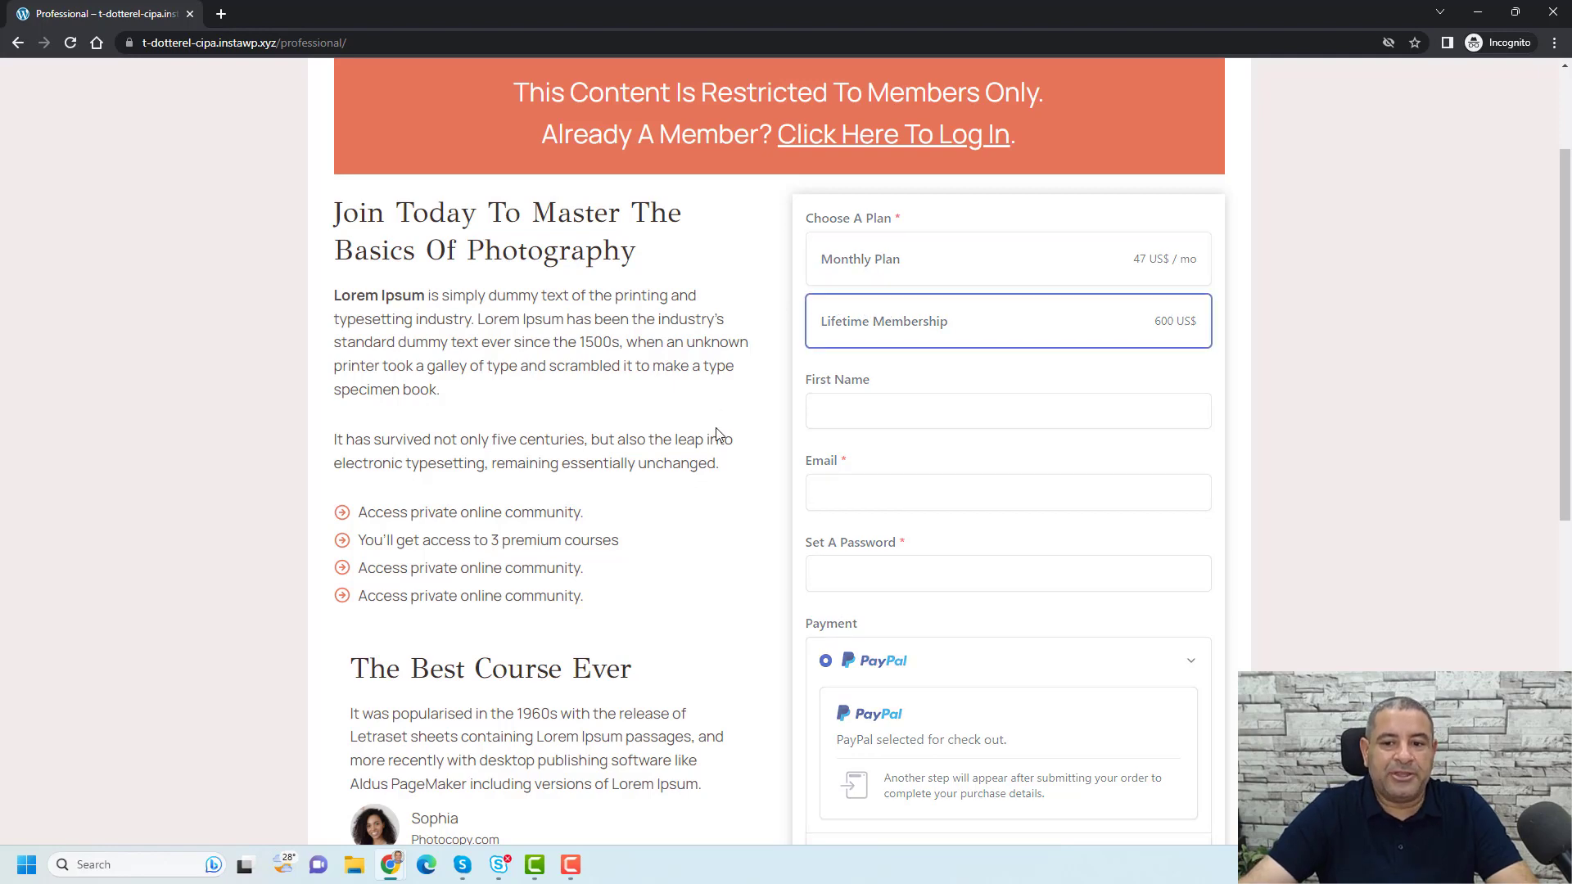
pyautogui.scroll(-4, 716, 434)
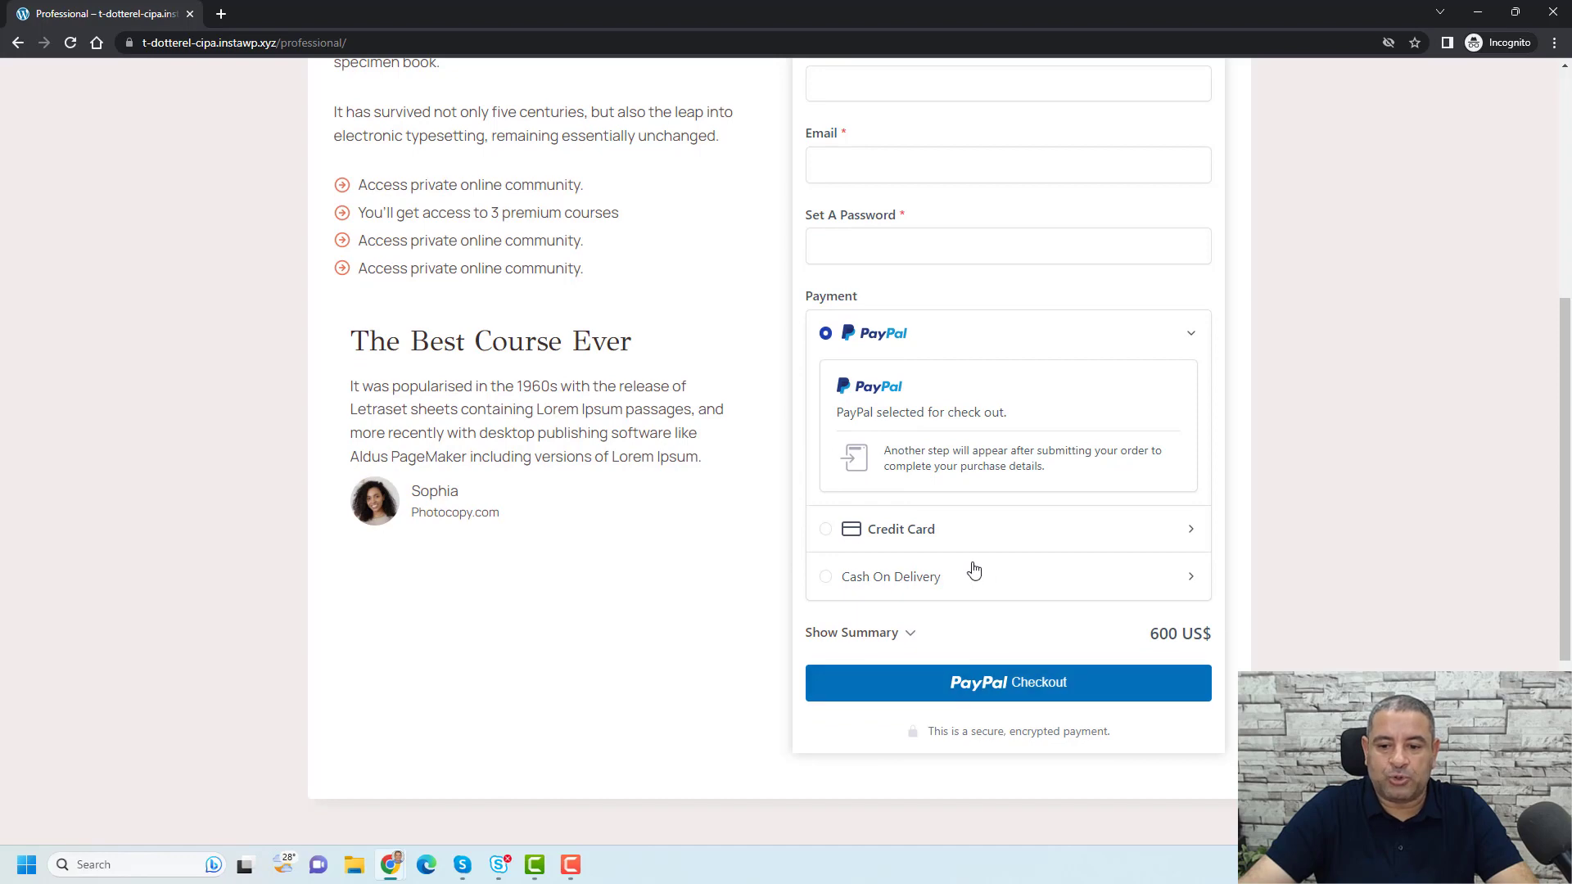
pyautogui.scroll(5, 909, 579)
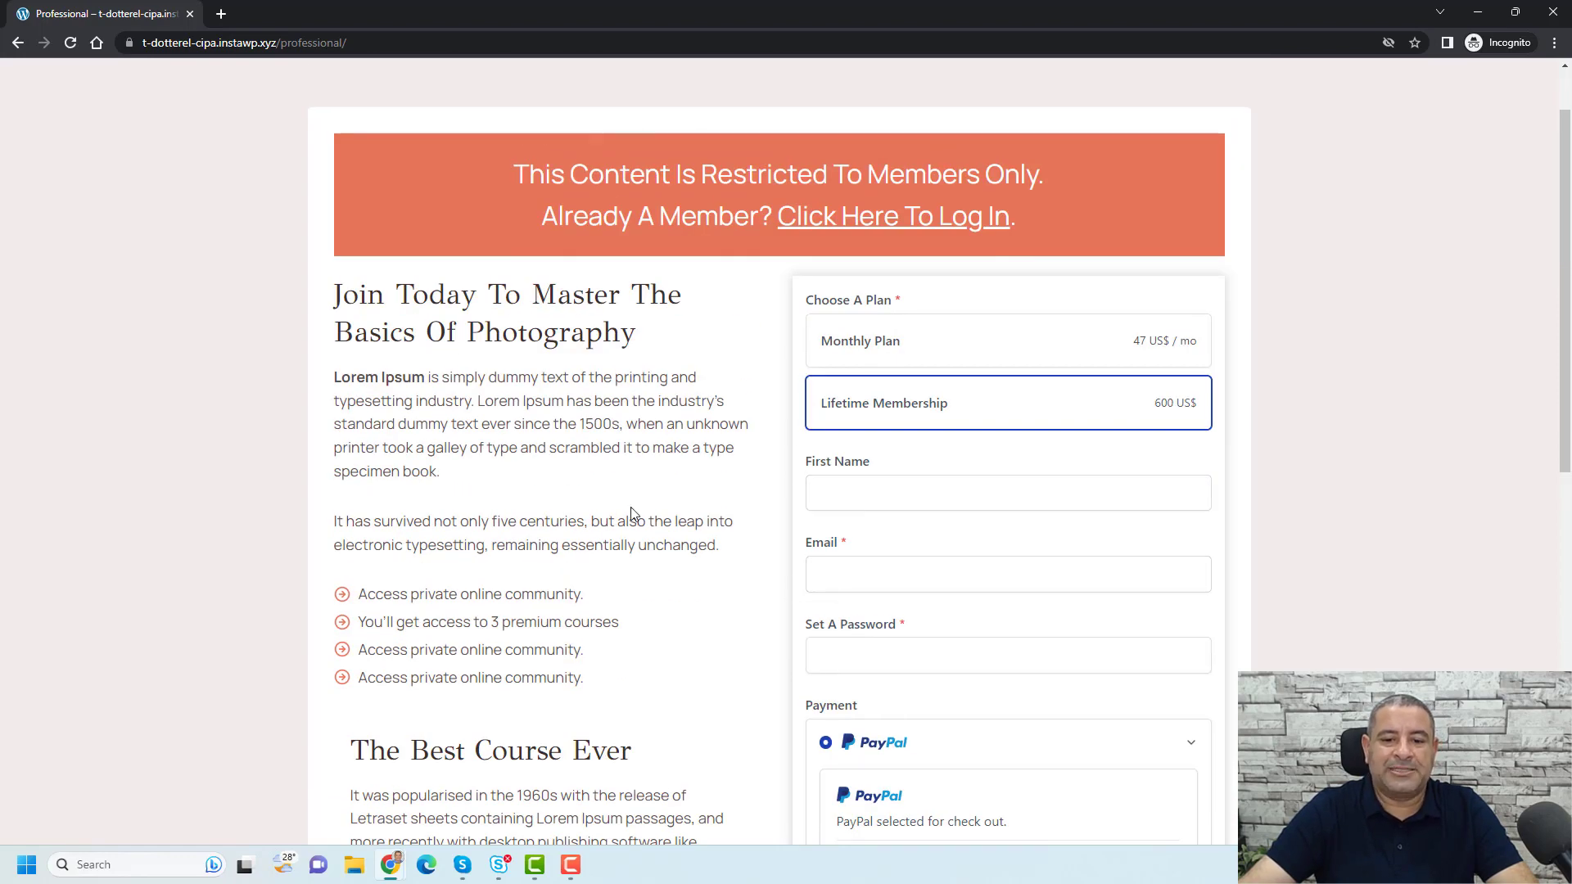
pyautogui.scroll(1, 632, 514)
# Open the '10 Foundational Practices For A Good Life' post in a new tab and review the restricted signup page.
pyautogui.click(1122, 96)
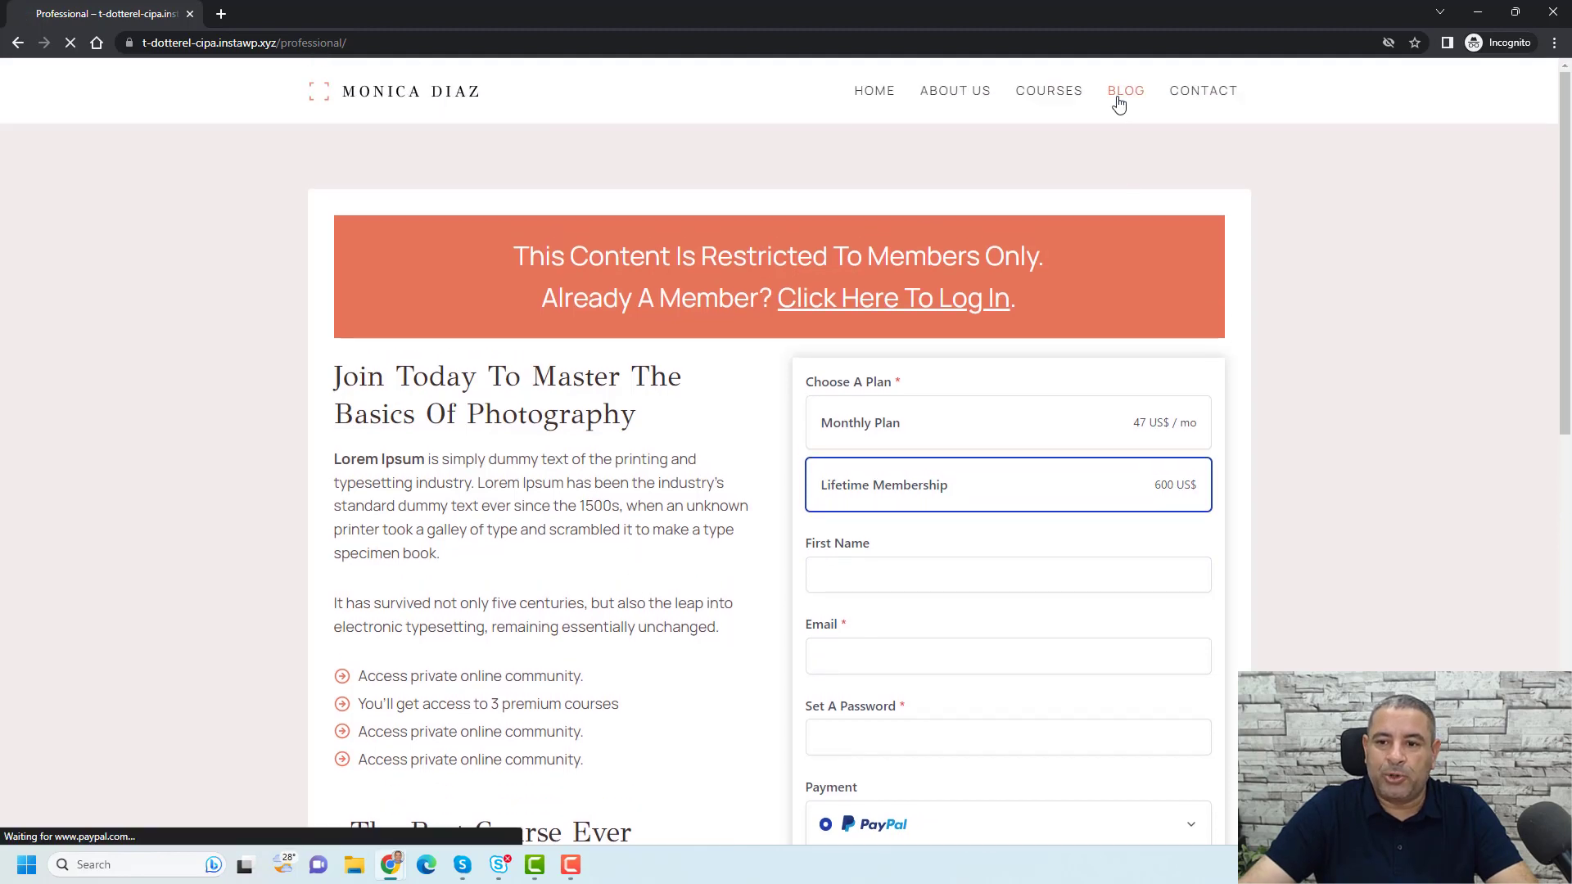
pyautogui.scroll(-4, 1287, 369)
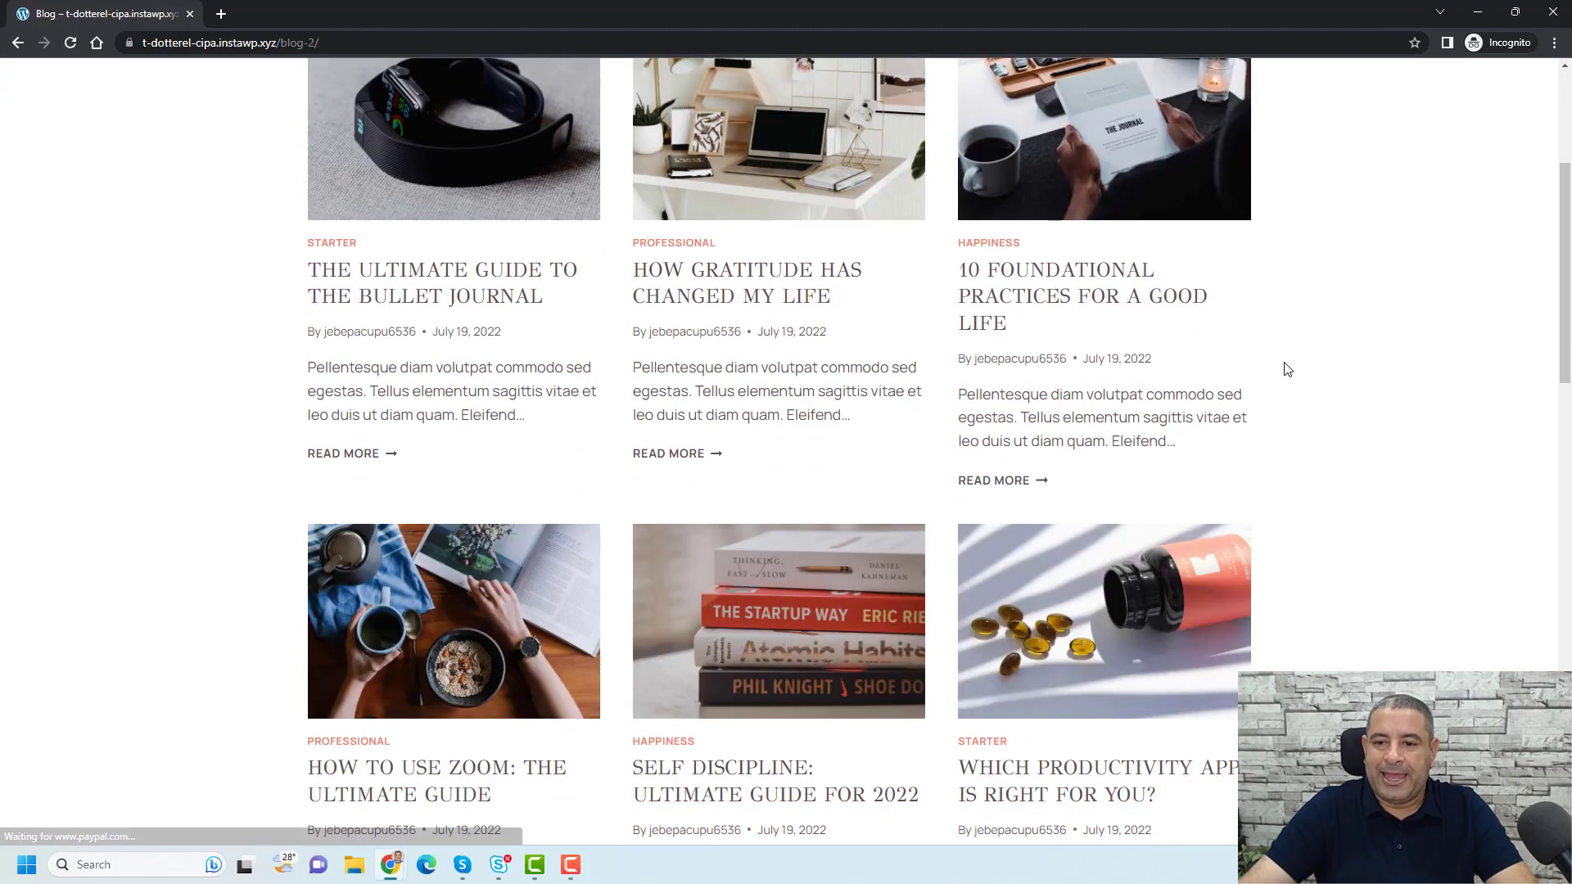
pyautogui.rightClick(1059, 307)
pyautogui.click(1088, 321)
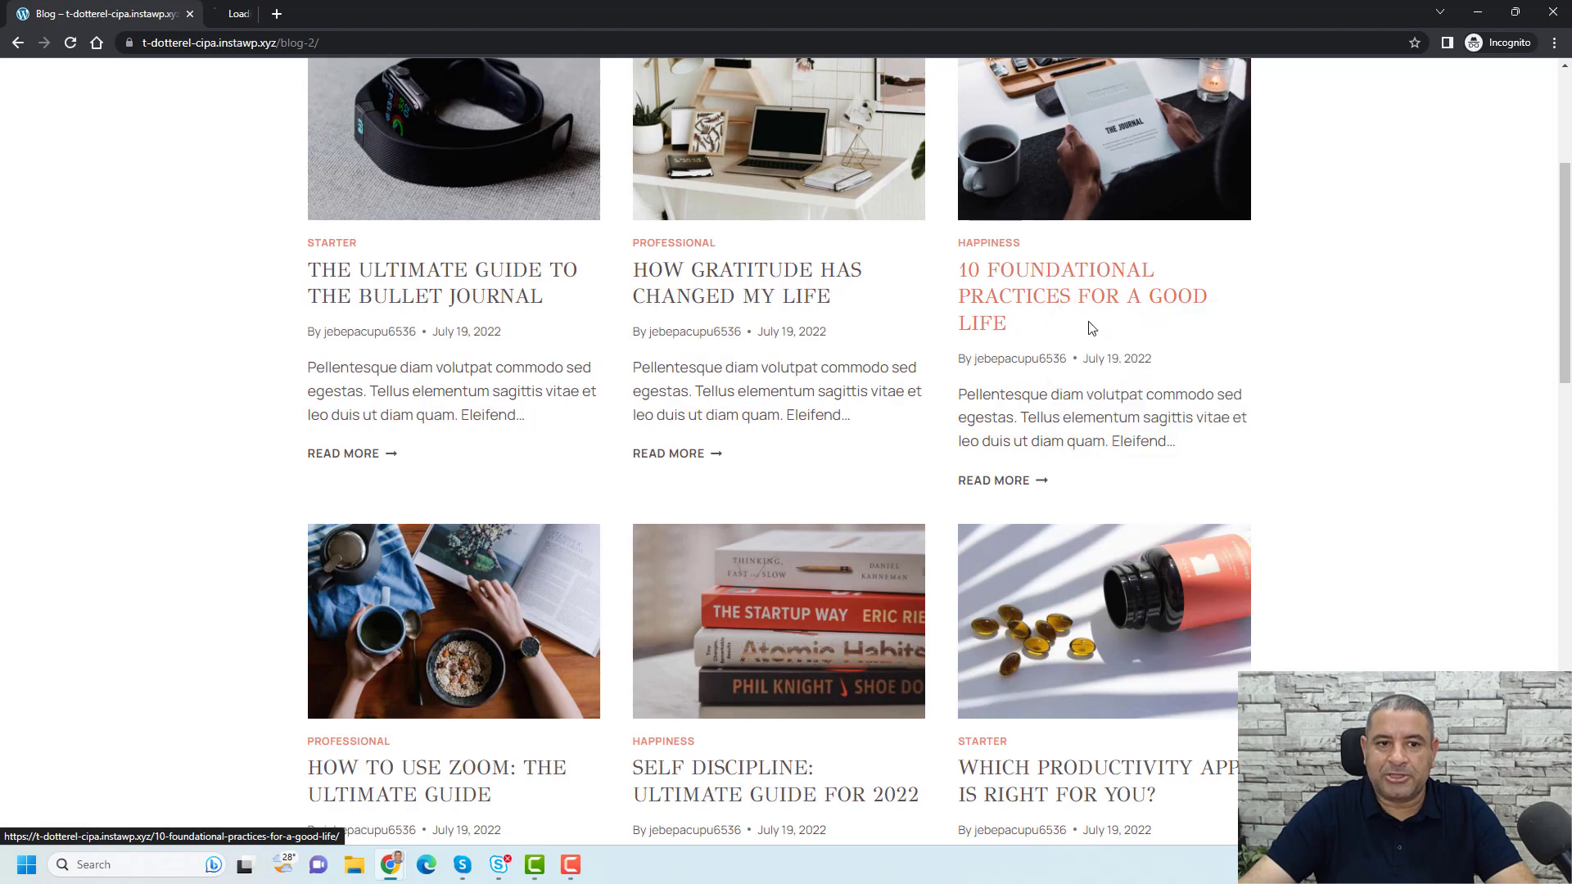
pyautogui.click(316, 13)
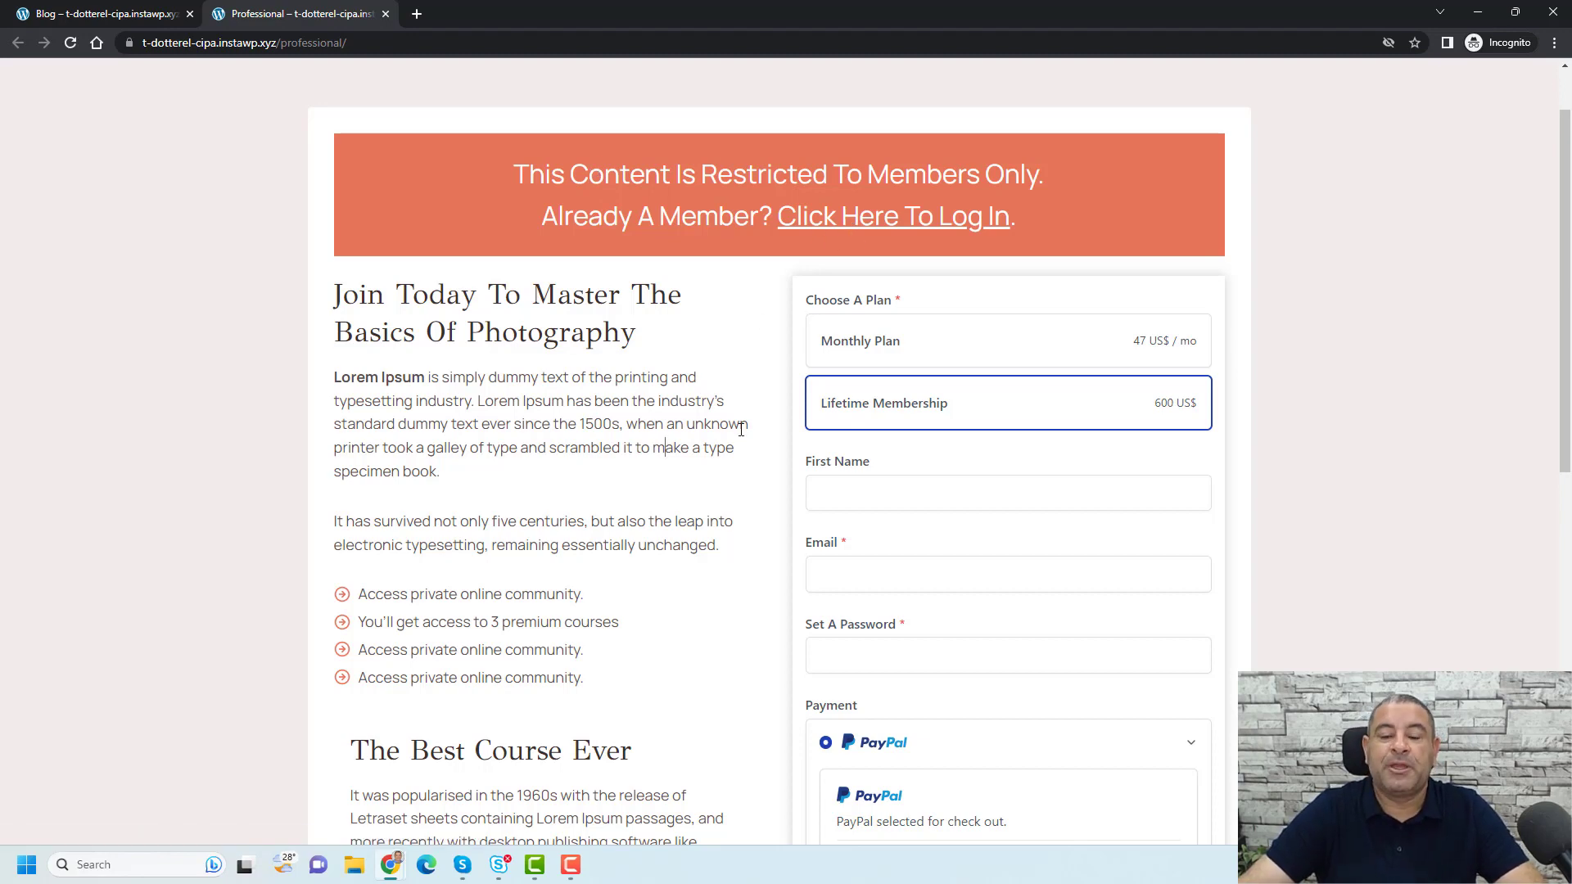
pyautogui.scroll(-2, 741, 430)
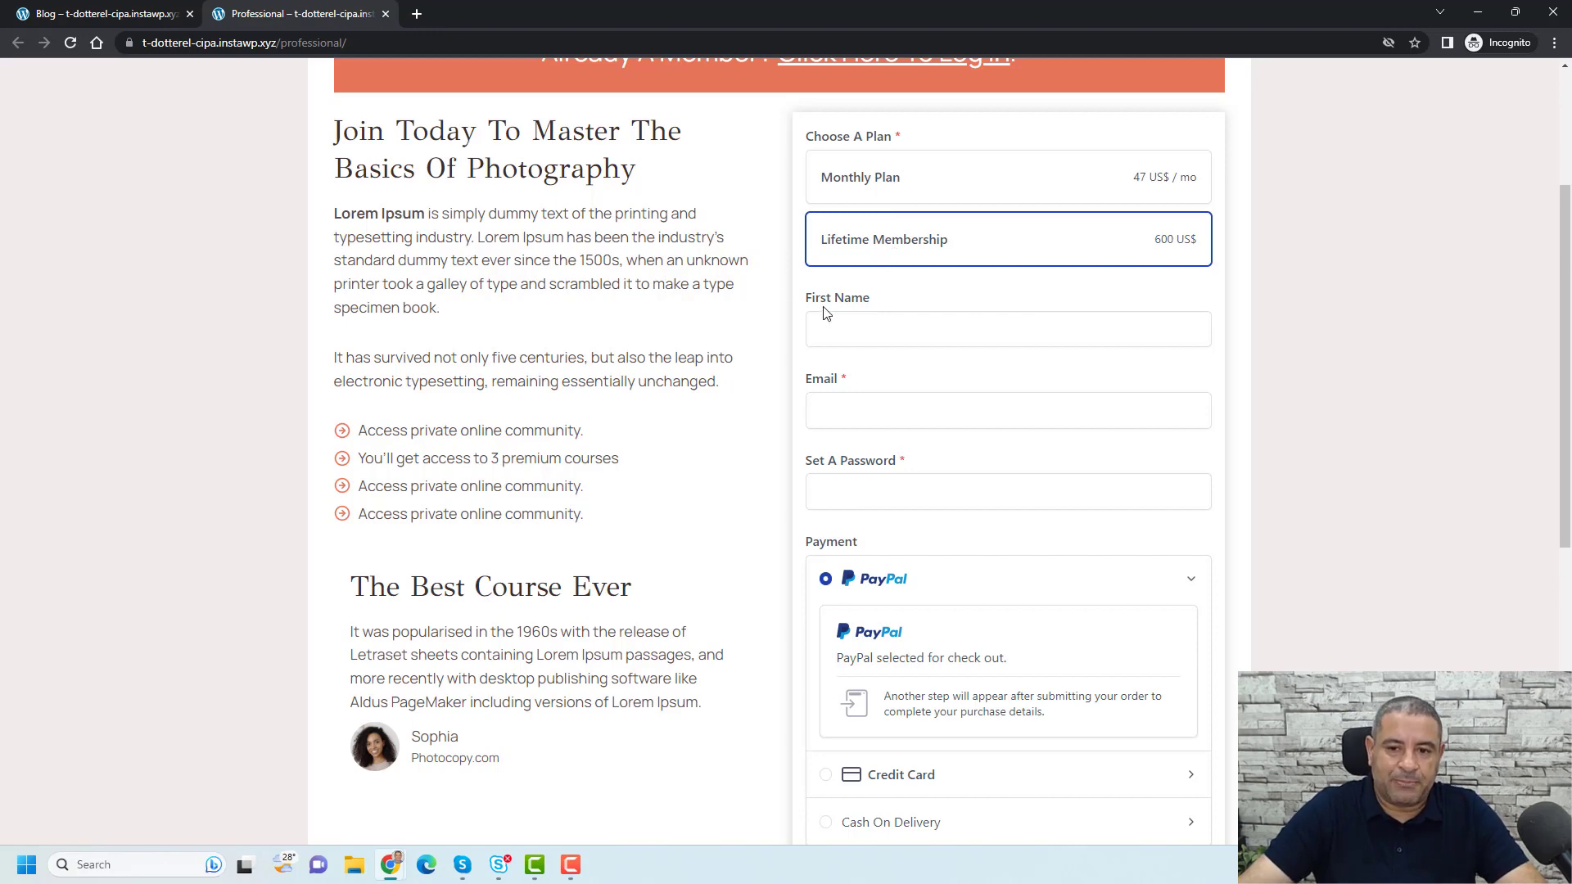
pyautogui.scroll(-4, 843, 483)
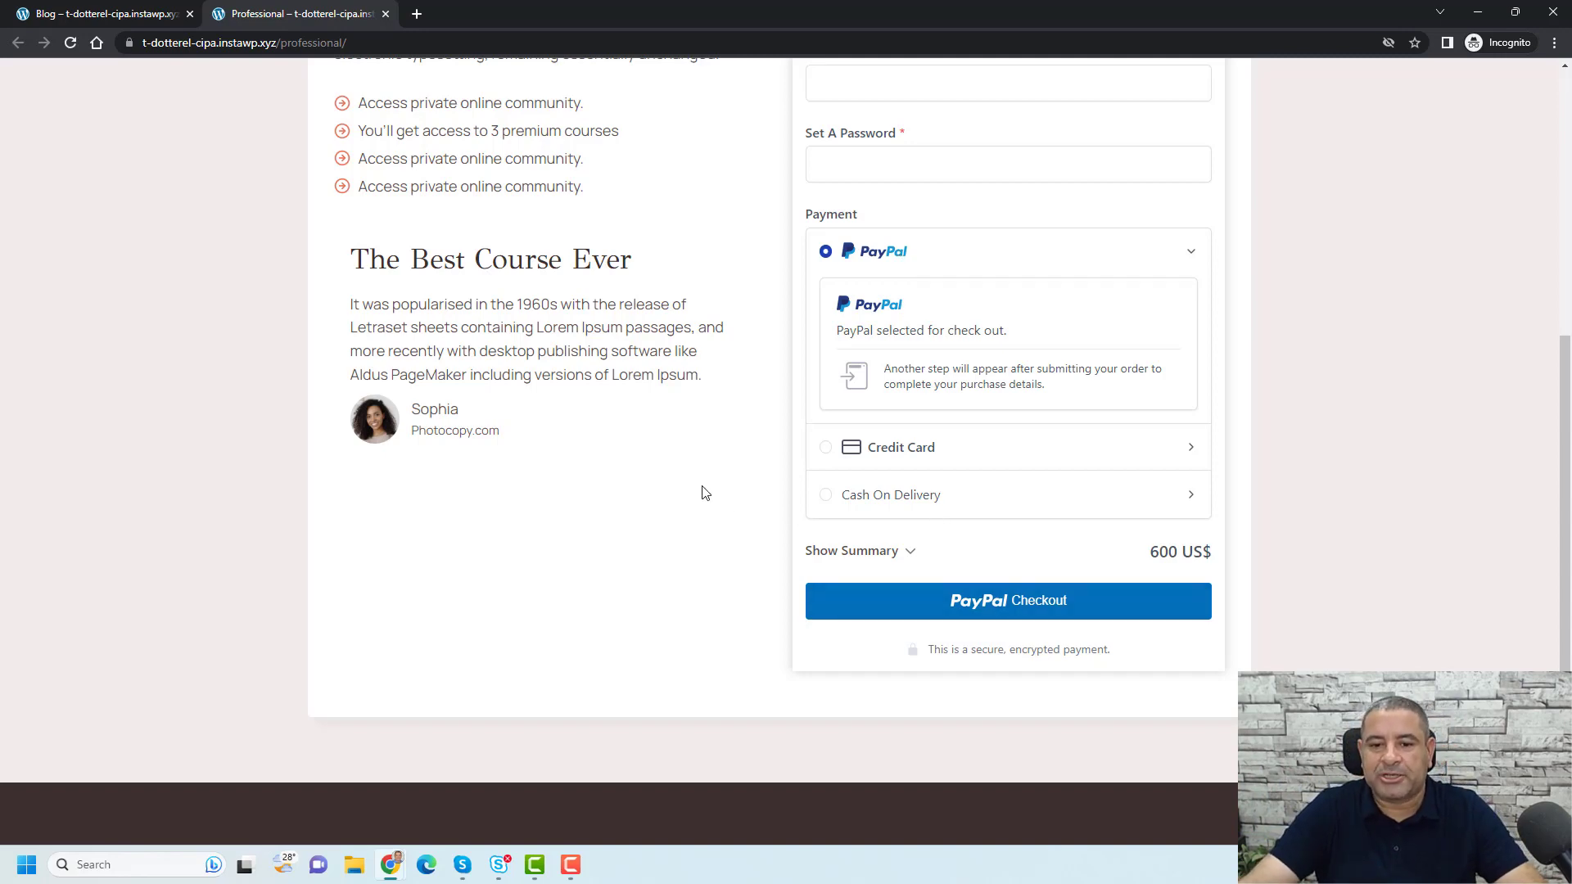
pyautogui.scroll(3, 732, 520)
pyautogui.scroll(2, 732, 520)
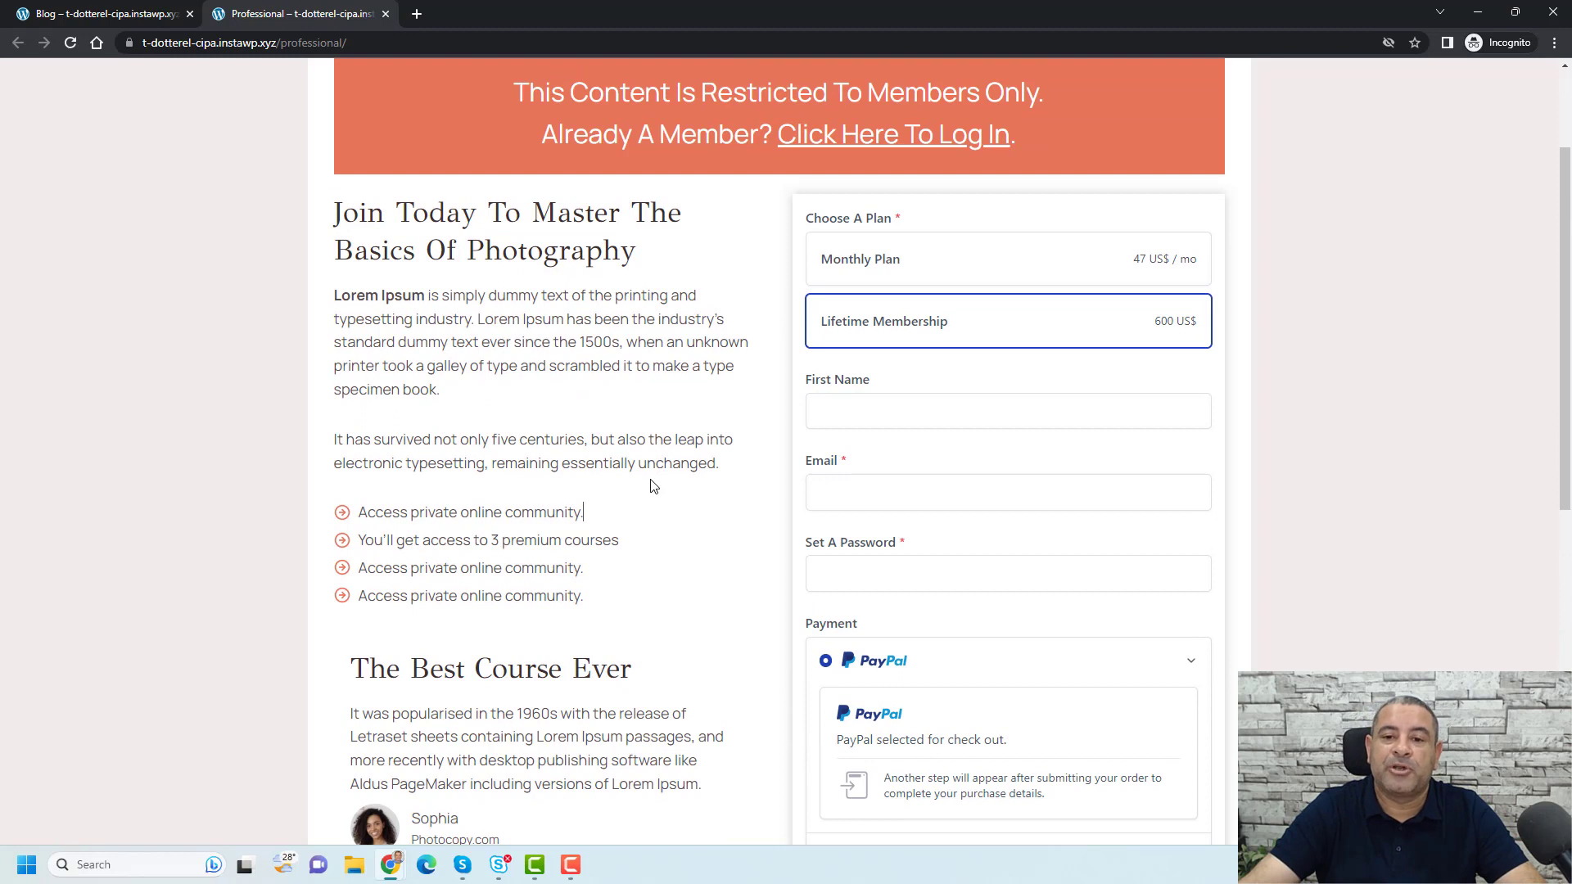